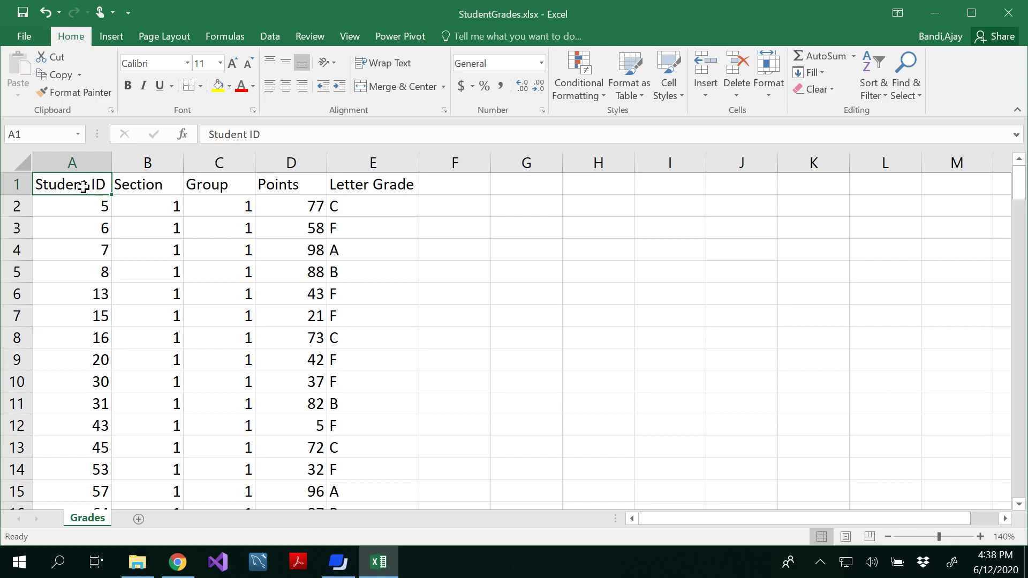
# - Head F1 with Result and enter =IF(D2<=59.99,"Fail","PASS") in F2
pyautogui.click(447, 184)
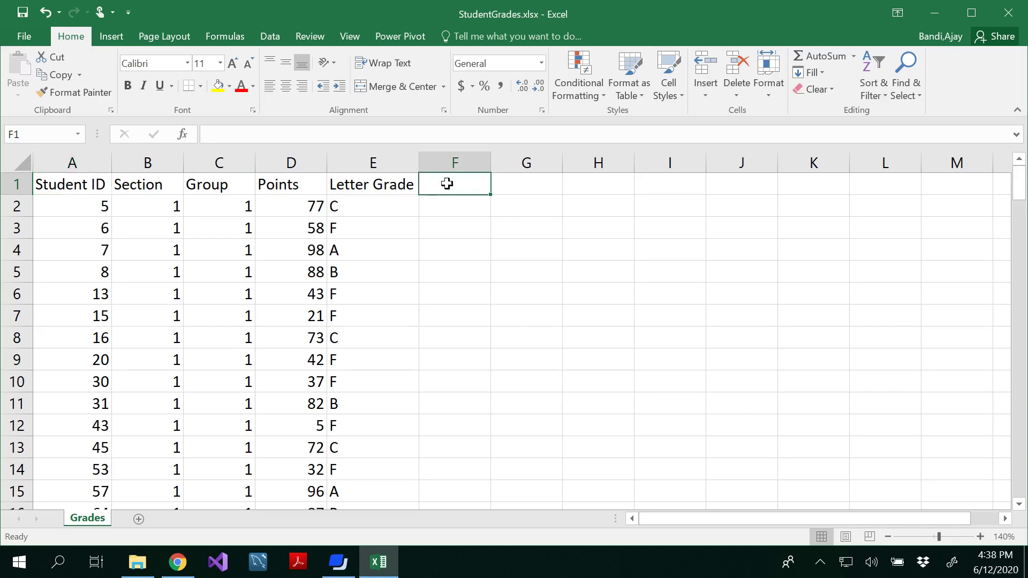
pyautogui.write('Result')
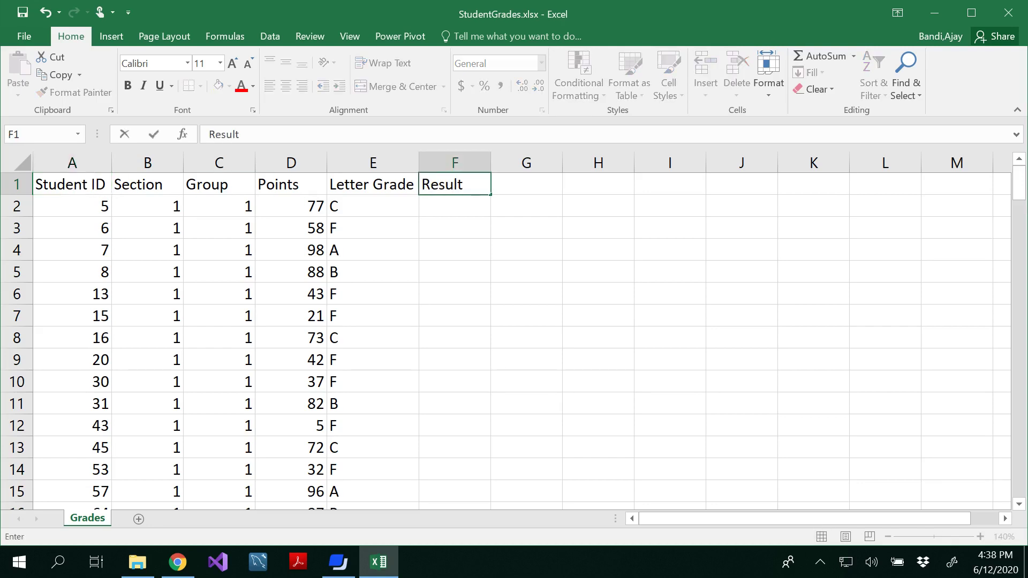
pyautogui.click(441, 210)
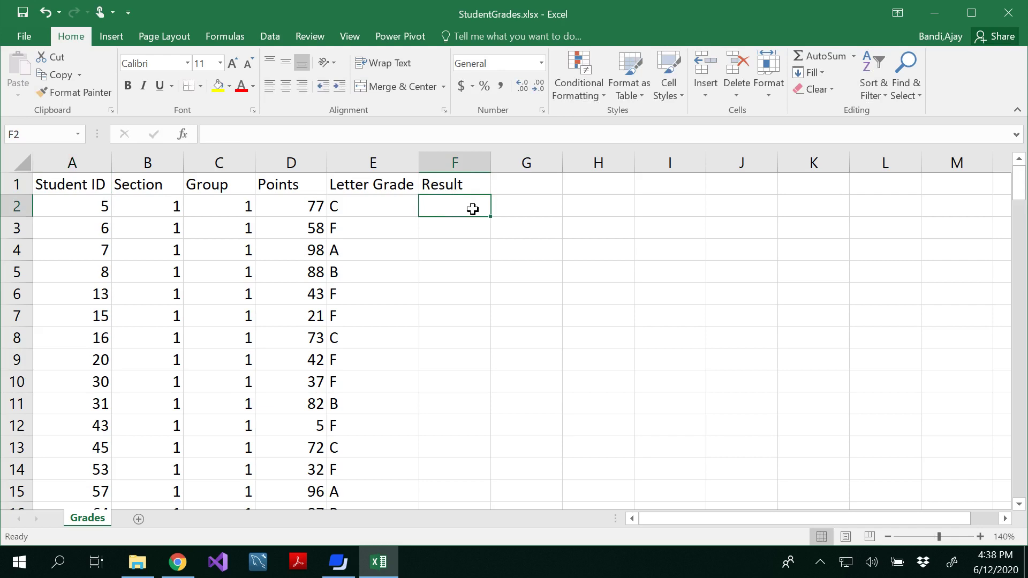
pyautogui.write('=')
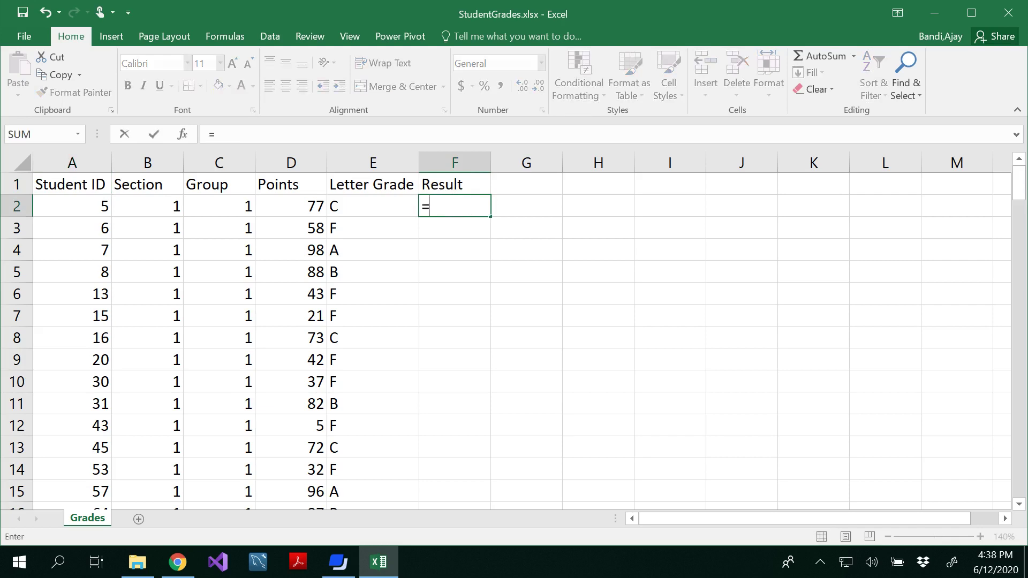
pyautogui.write('IF')
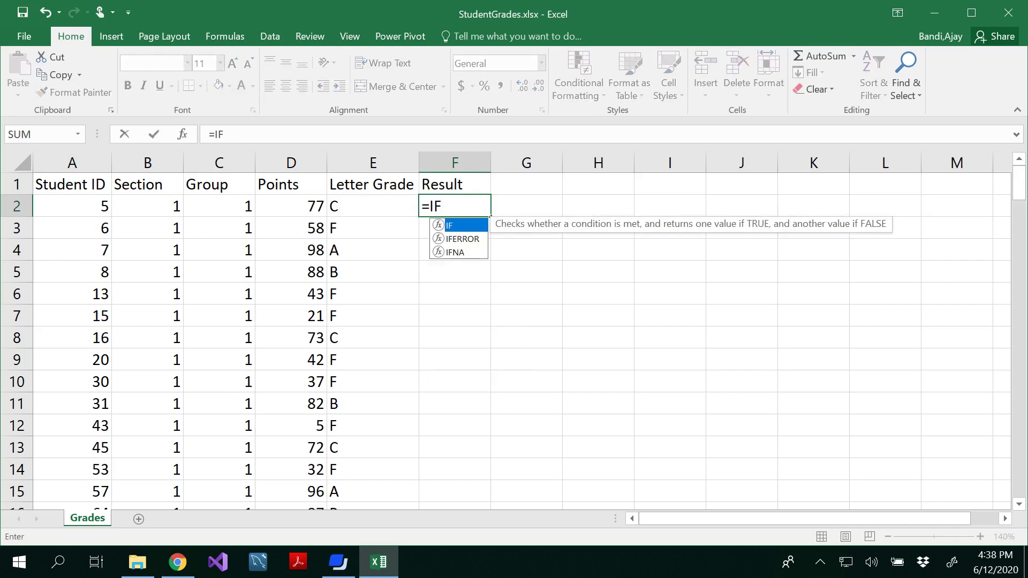
pyautogui.write('(')
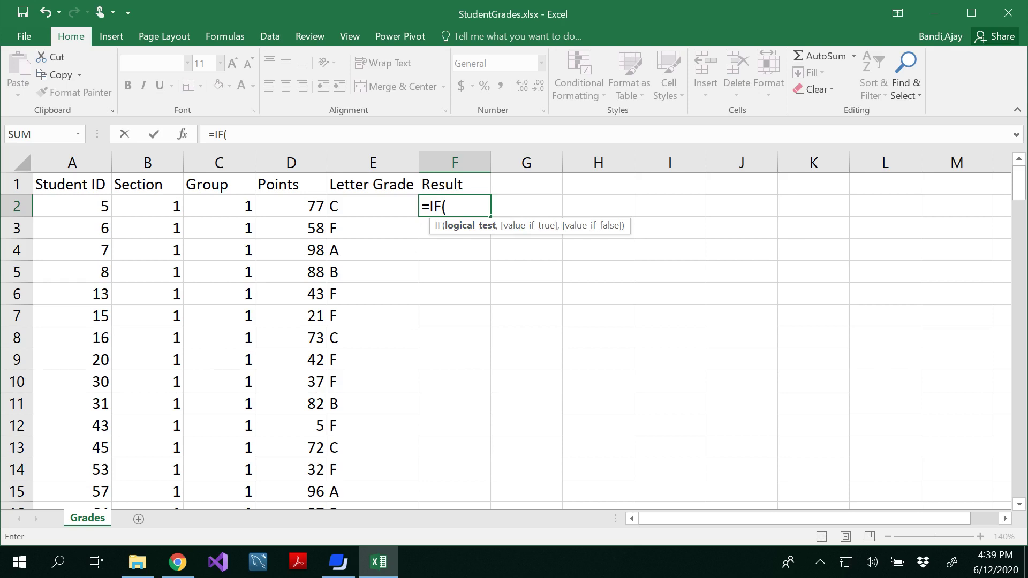
pyautogui.click(313, 207)
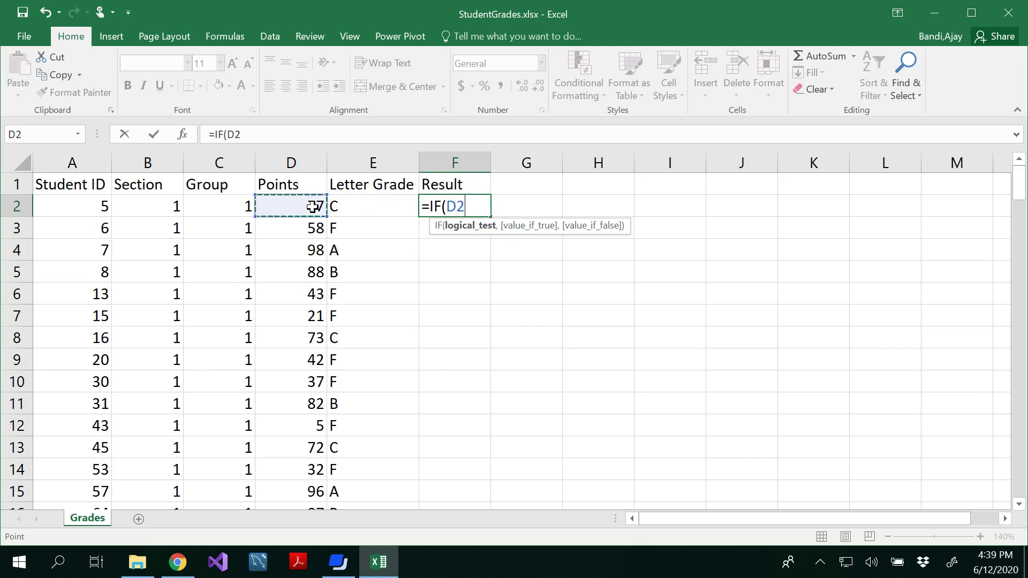
pyautogui.write('<=59.99')
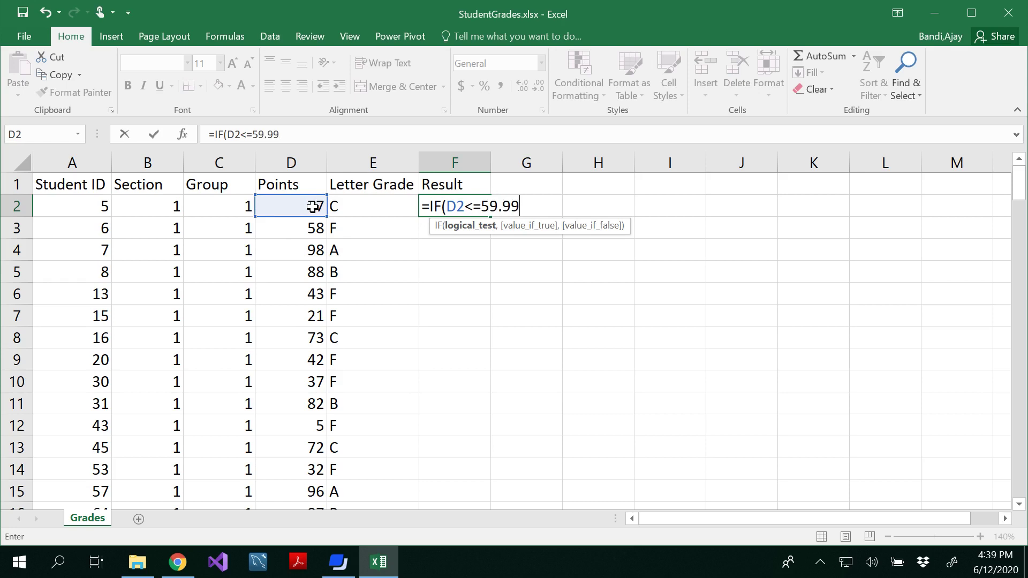
pyautogui.write(')')
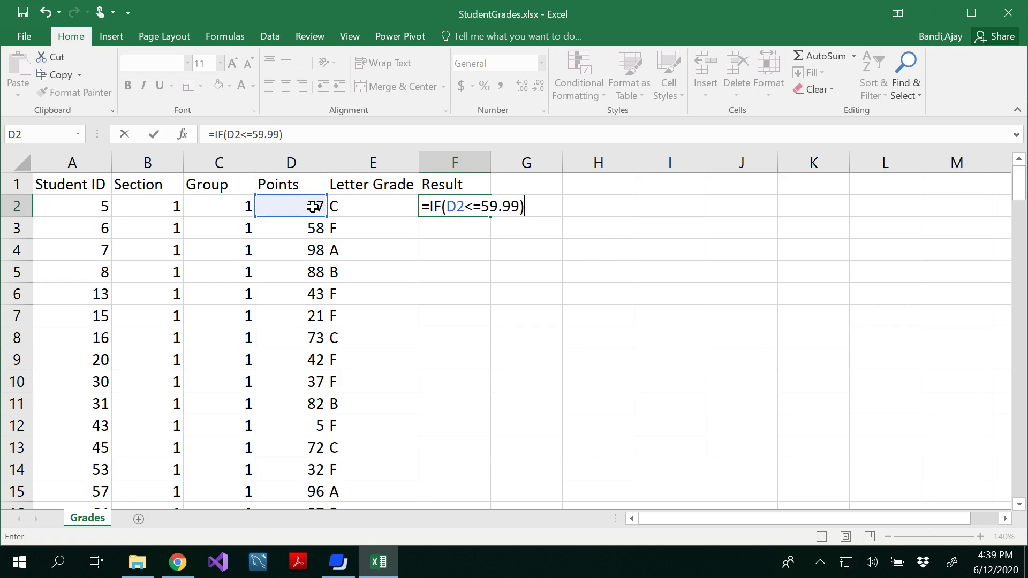
pyautogui.write(',"Fail",')
pyautogui.write('"A')
pyautogui.press('BackSpace')
pyautogui.write('PA')
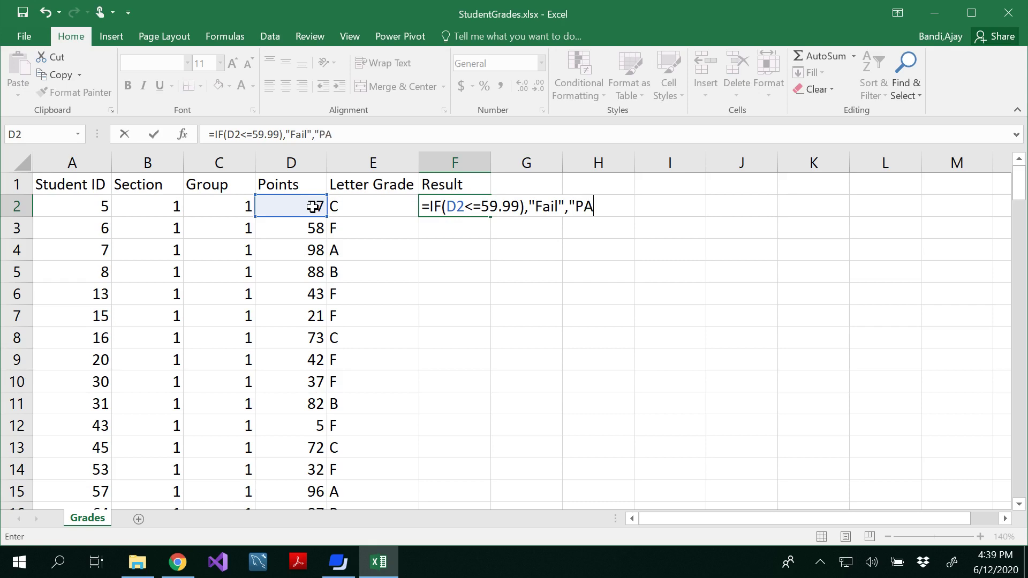
pyautogui.write('SS"')
pyautogui.press('Return')
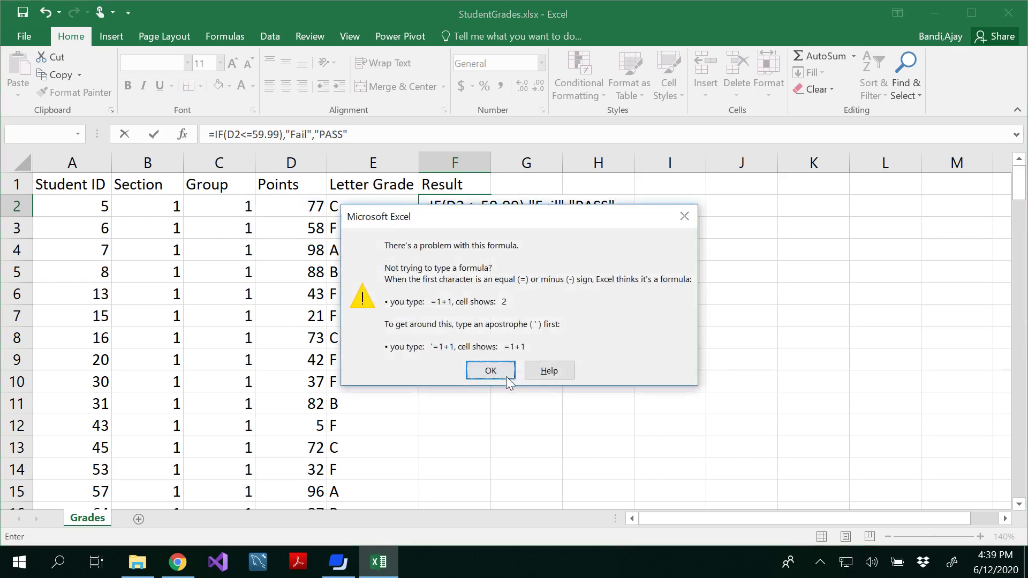
# - Dismiss the formula error and move the stray parenthesis after 59.99 to the formula's end
pyautogui.click(506, 377)
pyautogui.click(349, 134)
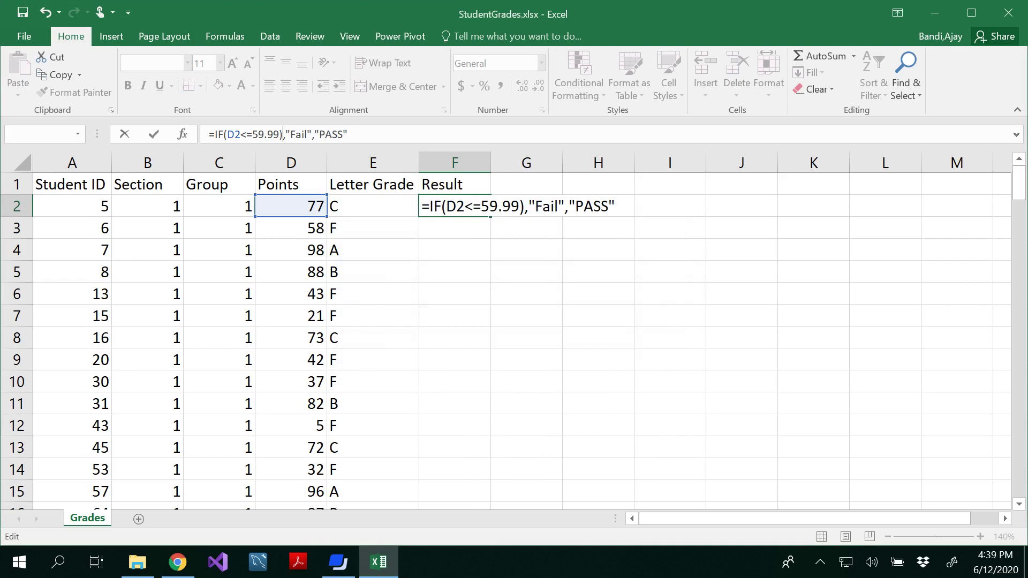
pyautogui.click(282, 133)
pyautogui.press('BackSpace')
pyautogui.click(344, 134)
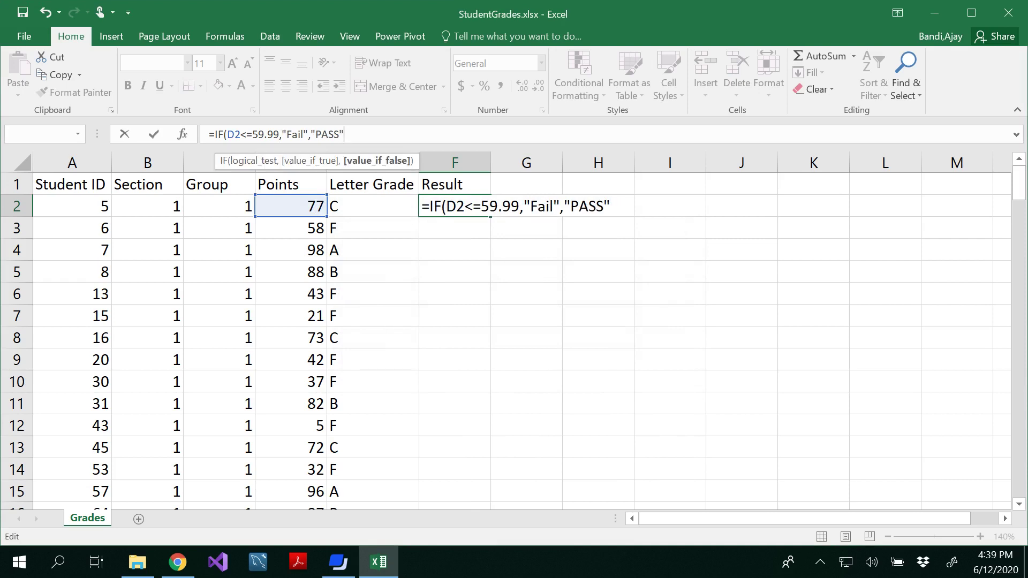
pyautogui.write(')')
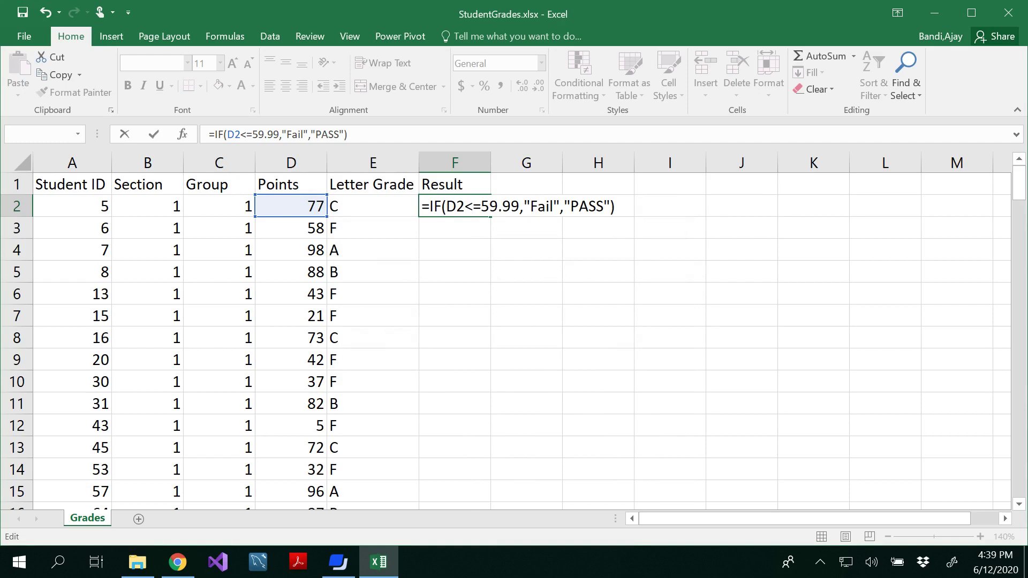
# - Commit the PASS/Fail formula in F2 and fill it down the Result column
pyautogui.press('Return')
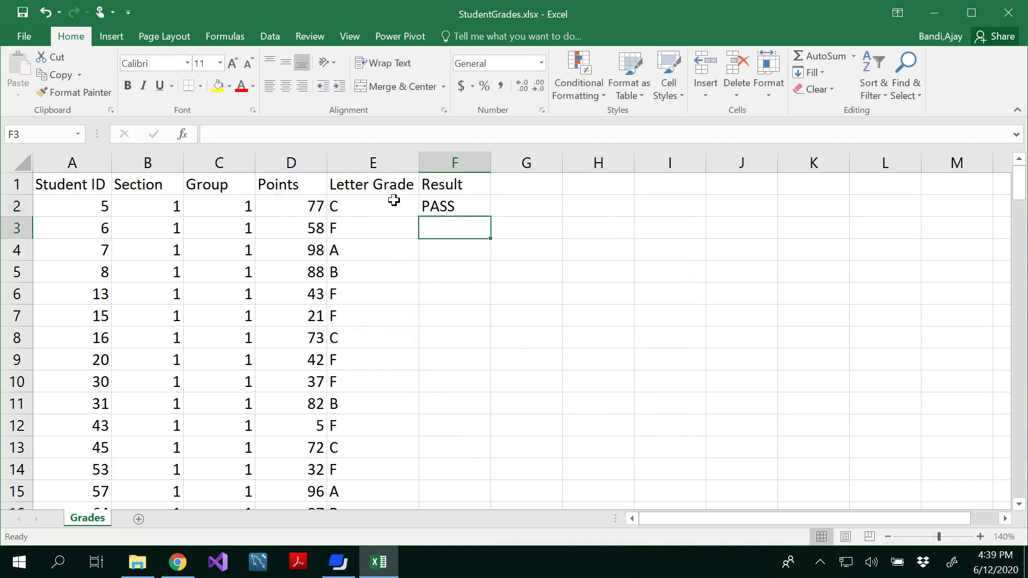
pyautogui.click(312, 207)
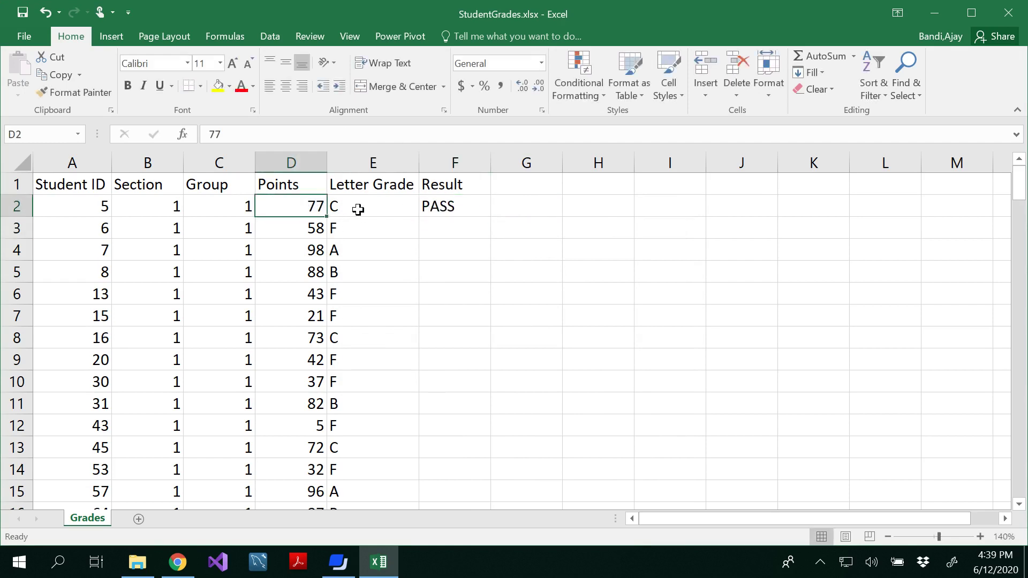
pyautogui.click(435, 207)
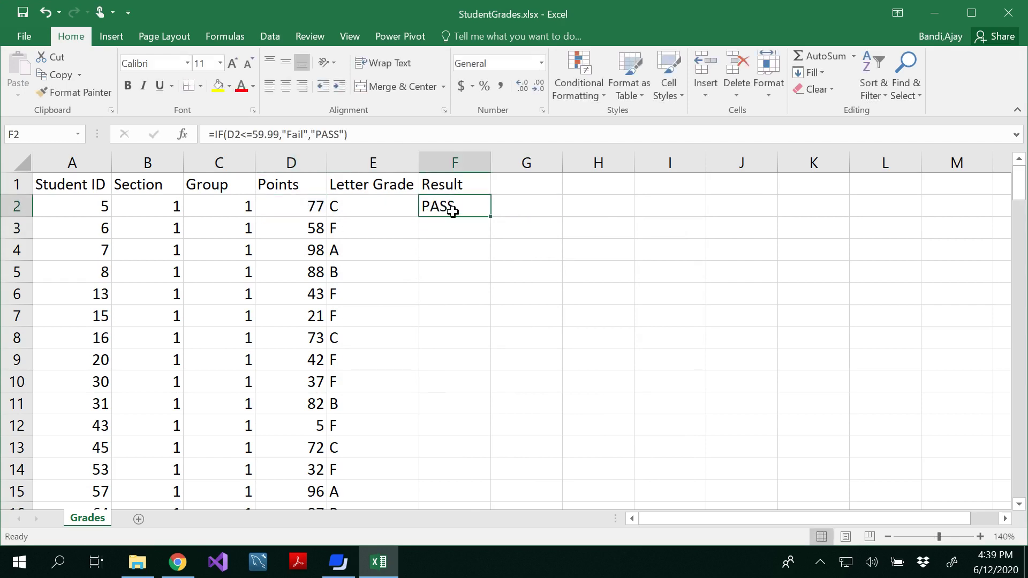
pyautogui.doubleClick(490, 217)
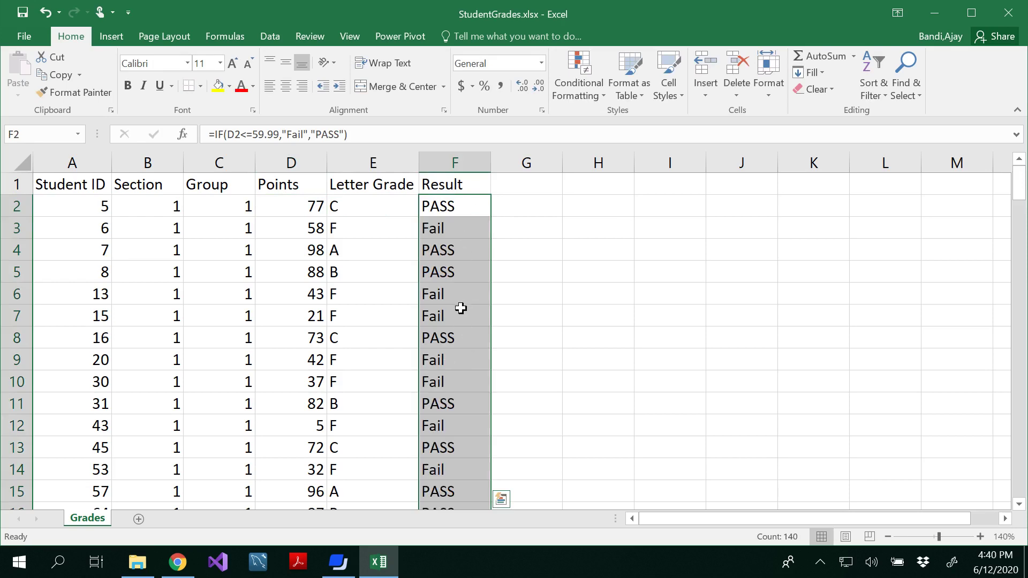
# - Change Fail to FAIL in F2's formula and refill it down column F
pyautogui.click(460, 181)
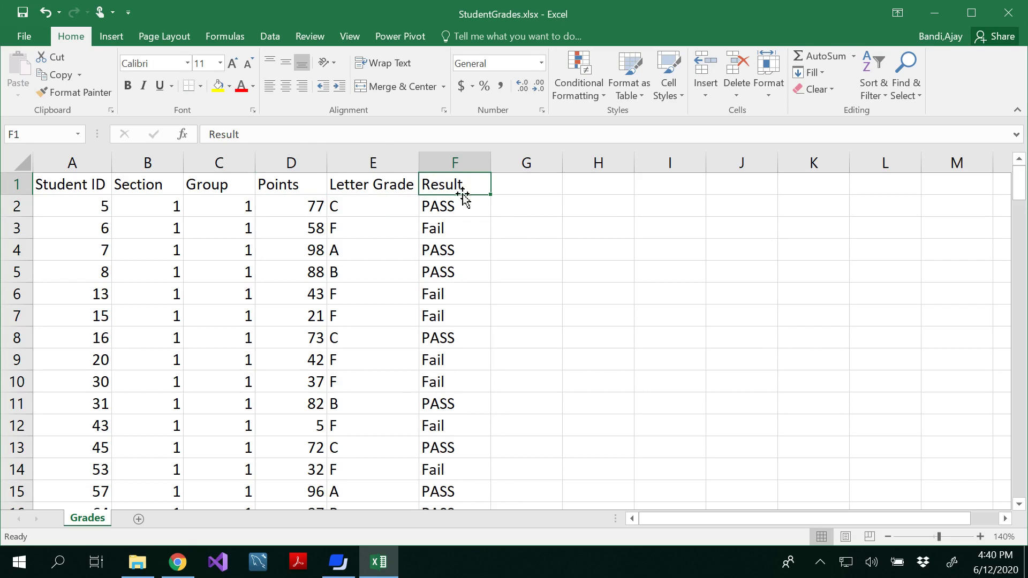
pyautogui.click(460, 210)
pyautogui.click(303, 134)
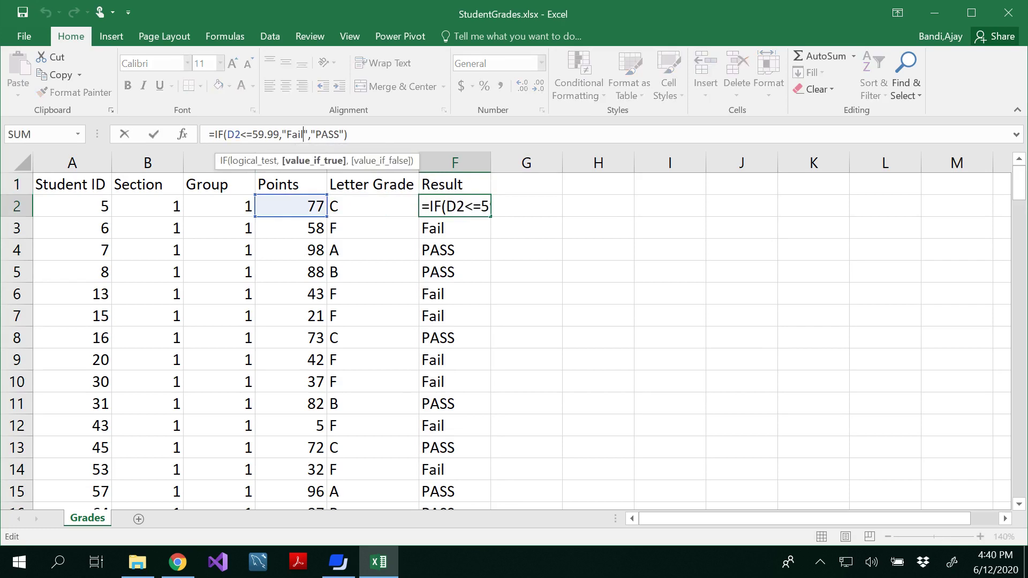
pyautogui.press('BackSpace')
pyautogui.press('BackSpace')
pyautogui.press('BackSpace')
pyautogui.write('AIL')
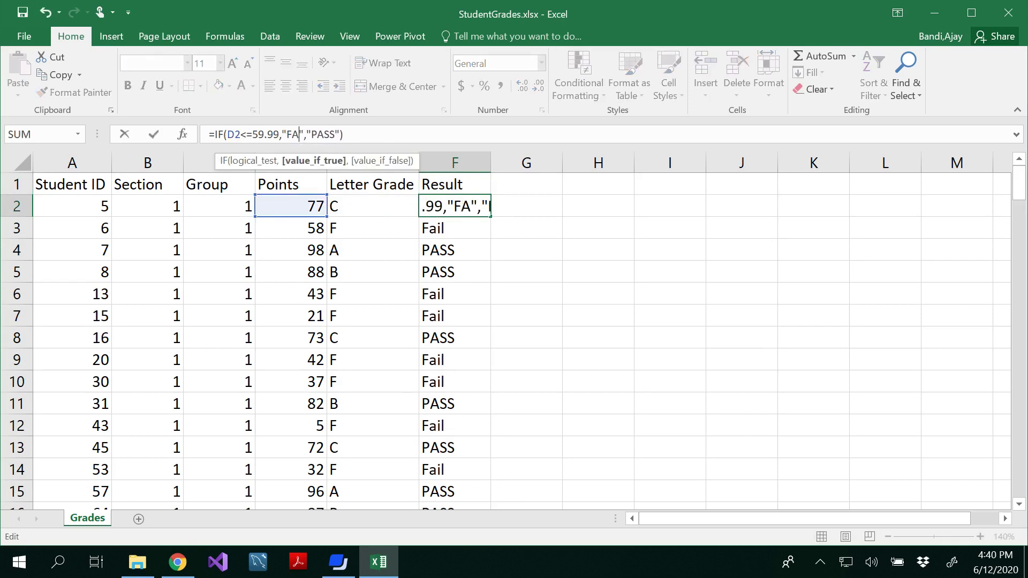
pyautogui.click(352, 134)
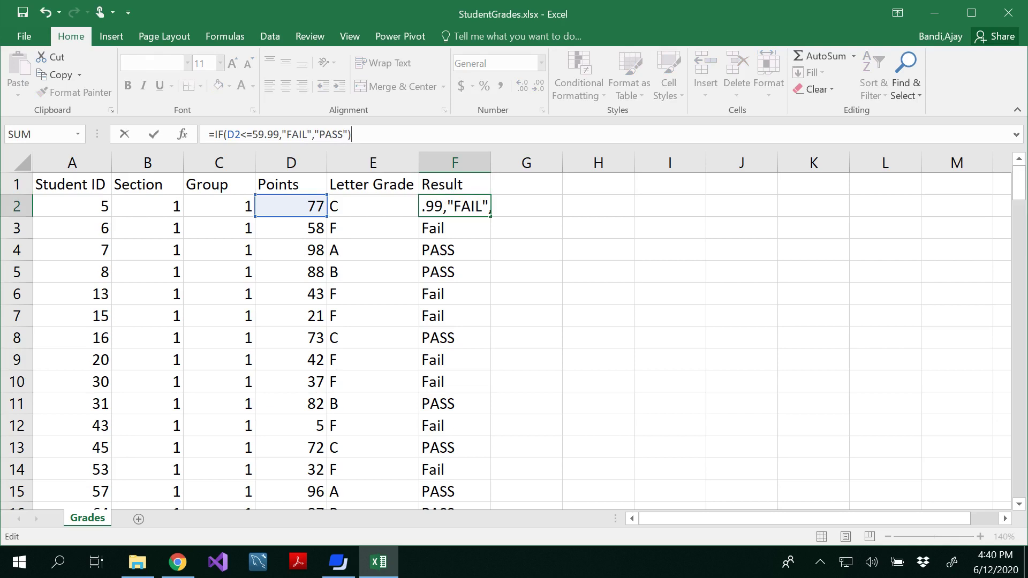
pyautogui.press('Return')
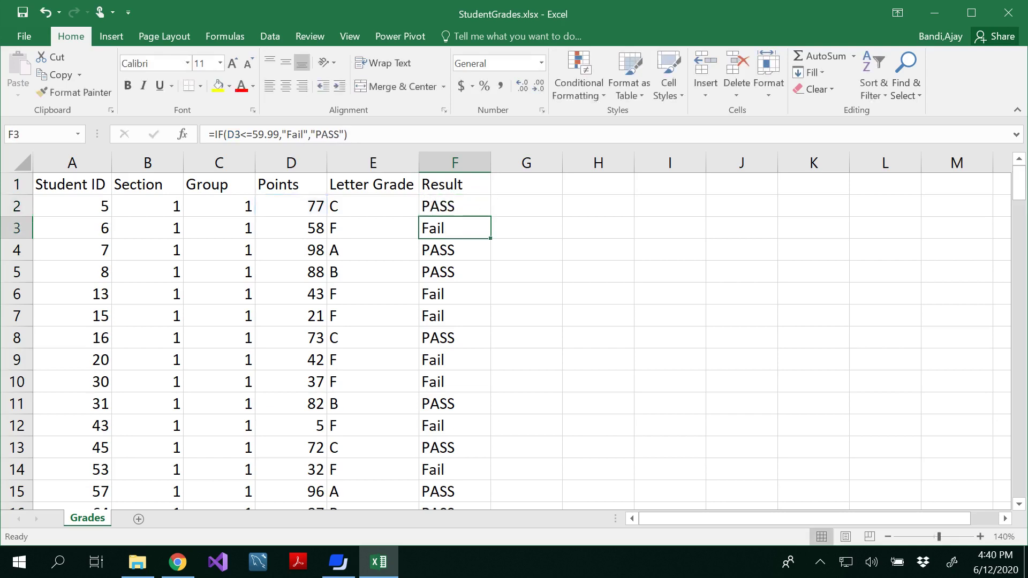
pyautogui.click(471, 208)
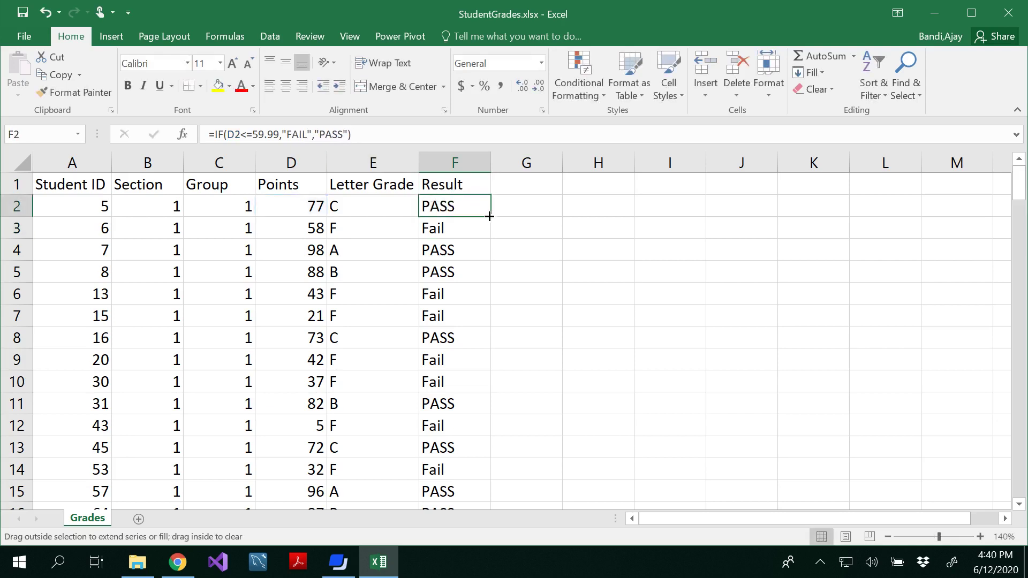
pyautogui.doubleClick(490, 216)
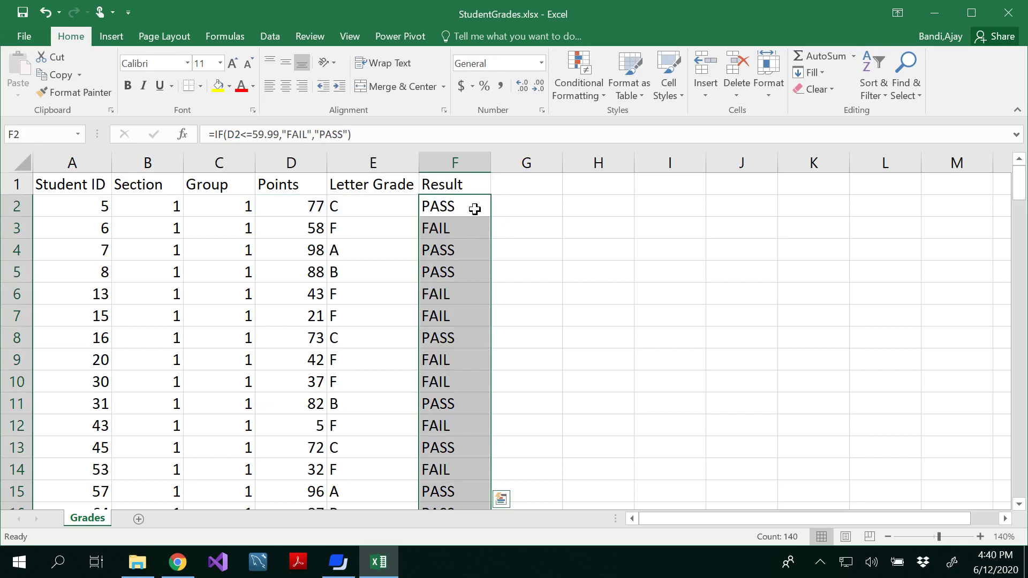
pyautogui.scroll(-7, 462, 306)
pyautogui.scroll(-15, 462, 306)
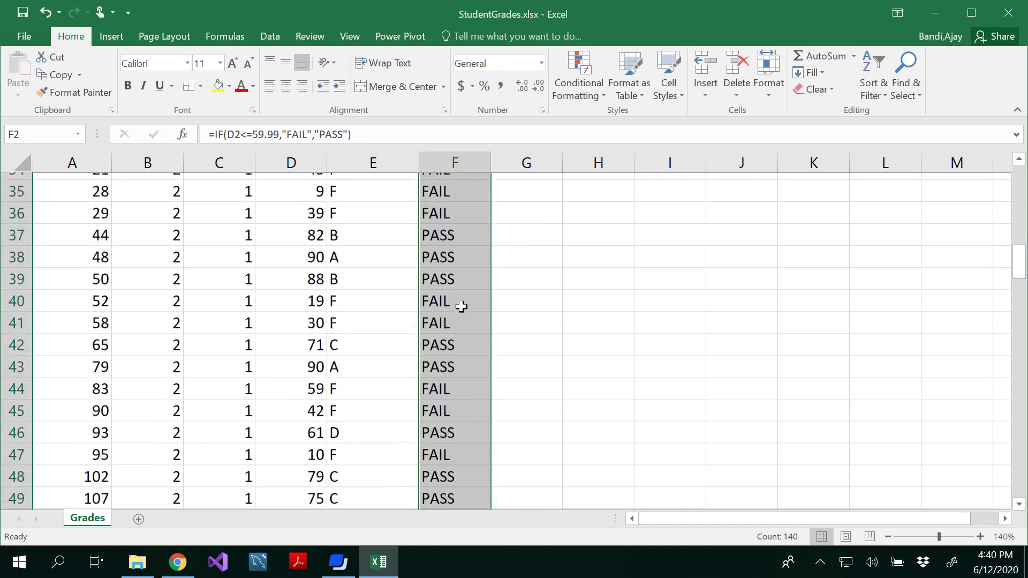
pyautogui.scroll(-10, 461, 306)
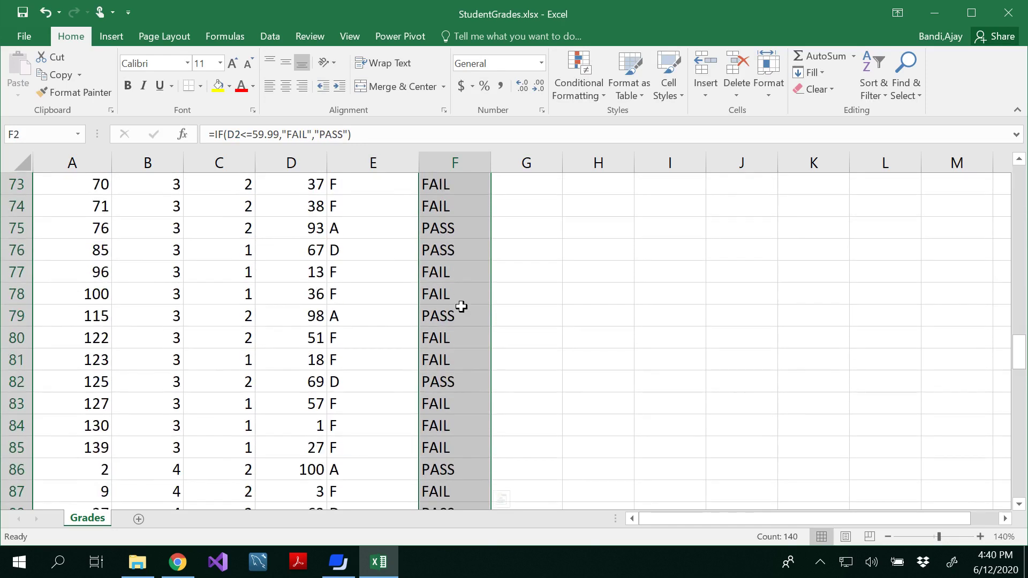
pyautogui.scroll(20, 462, 306)
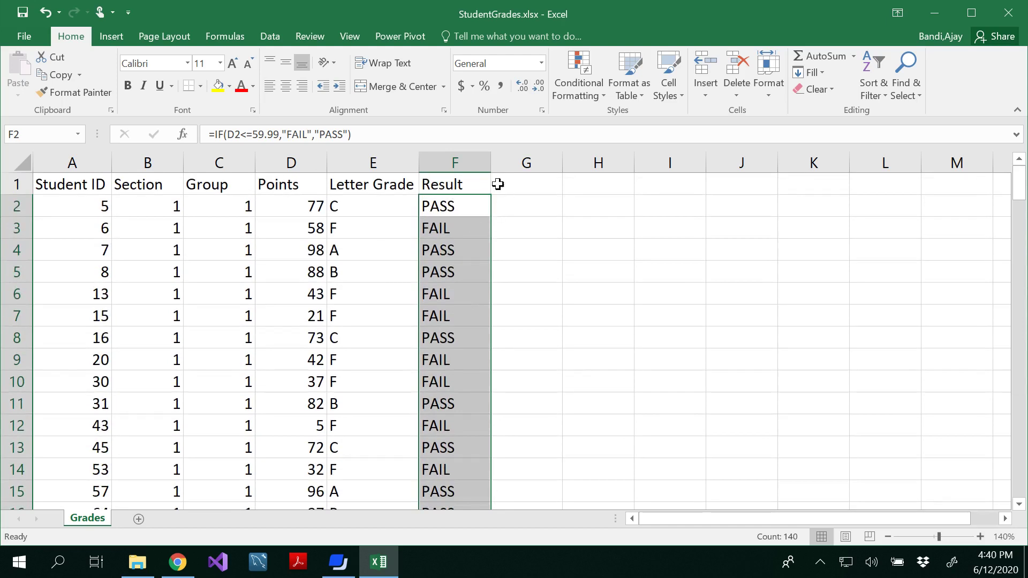
# - Add a Text that Contains FAIL rule to column F using Light Red Fill with Dark Red Text
pyautogui.click(470, 164)
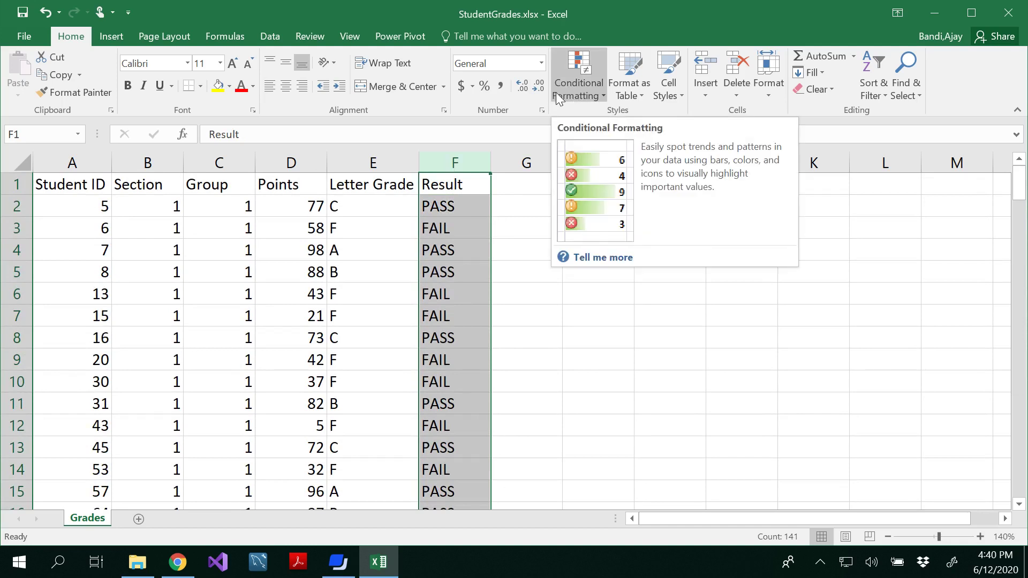
pyautogui.click(584, 96)
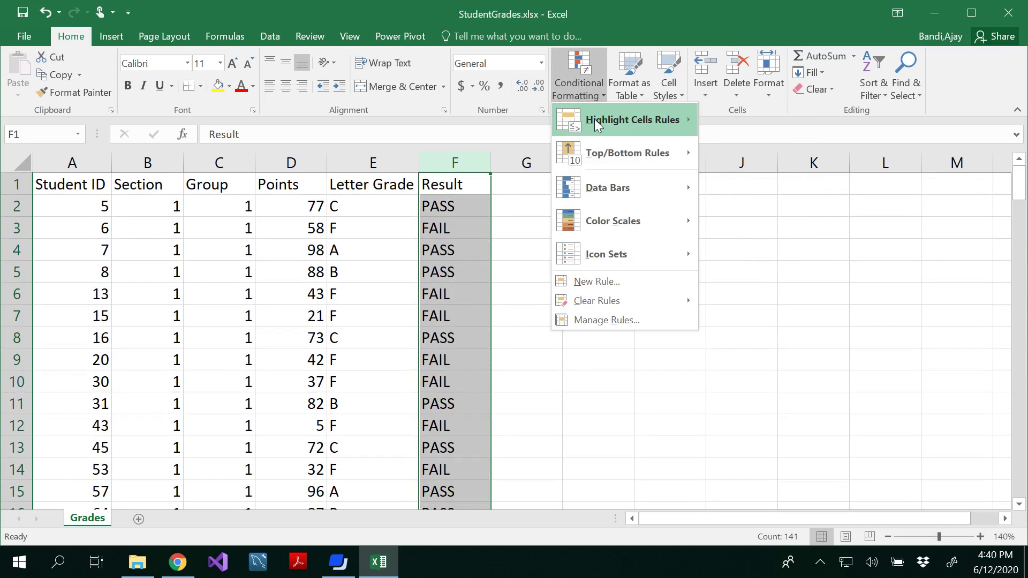
pyautogui.moveTo(594, 119)
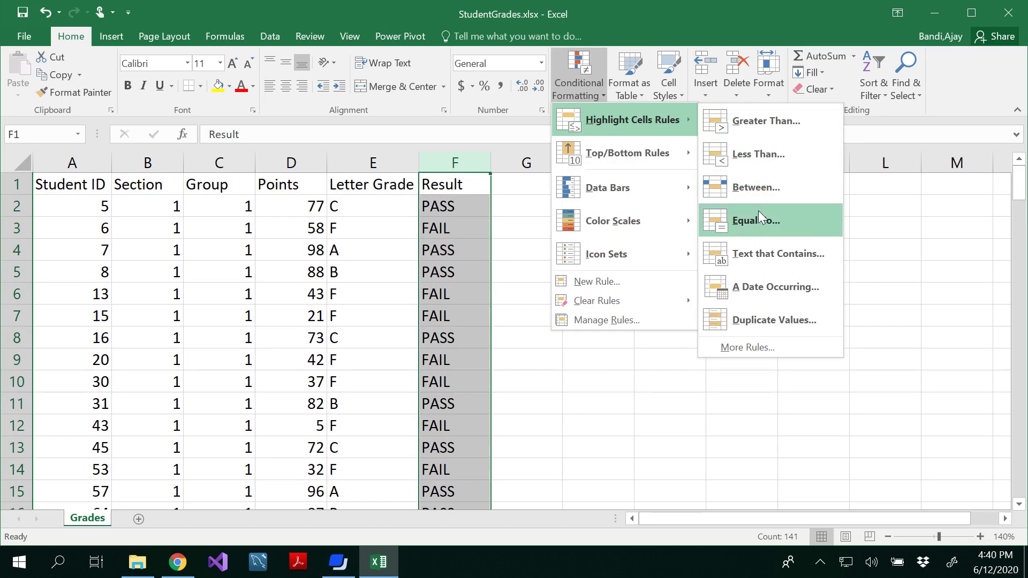
pyautogui.click(756, 257)
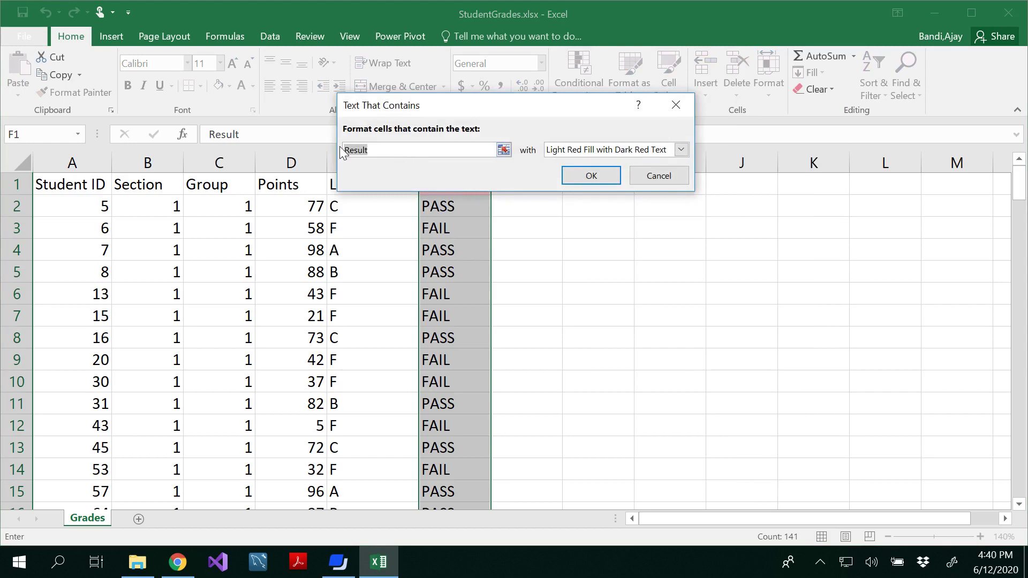
pyautogui.write('FAIL')
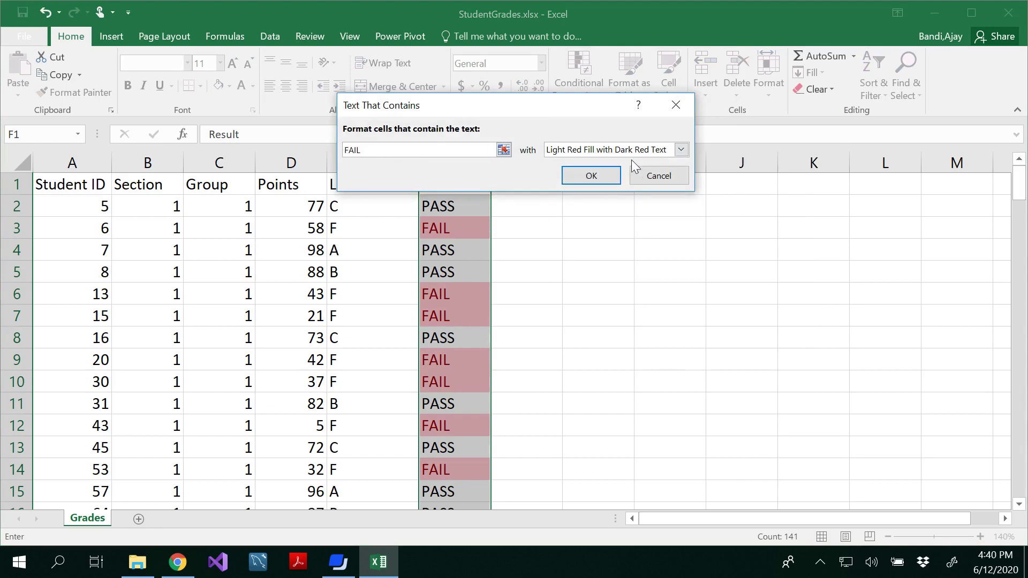
pyautogui.click(598, 178)
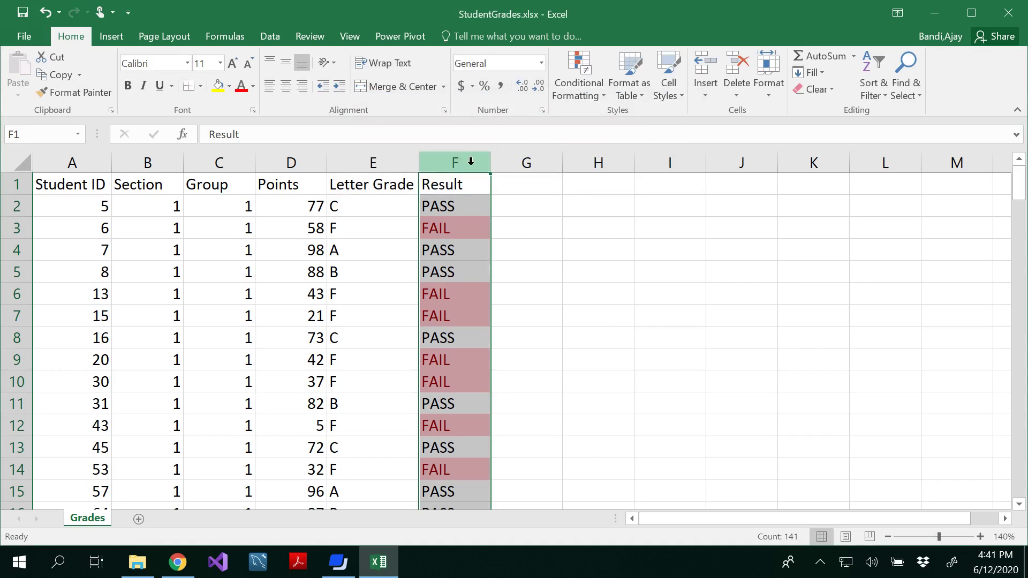
# - Add a Text that Contains PASS rule with Green Fill with Dark Green Text
pyautogui.click(591, 89)
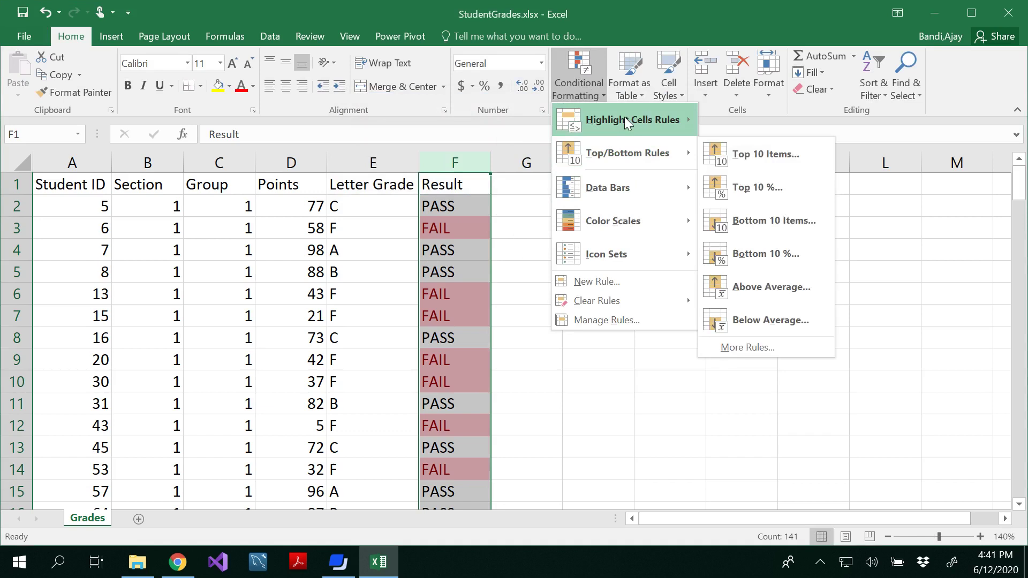
pyautogui.moveTo(627, 117)
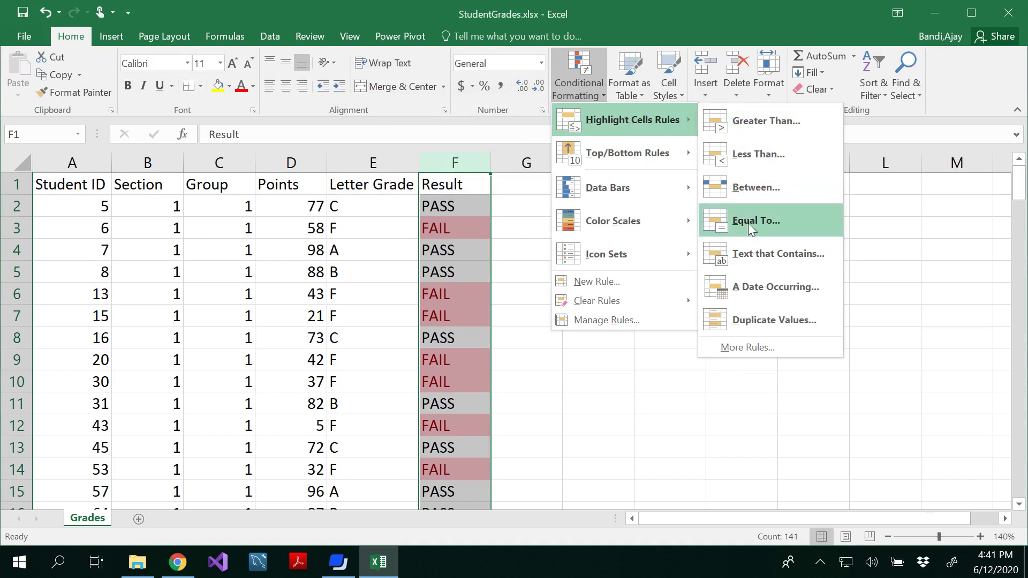
pyautogui.click(756, 255)
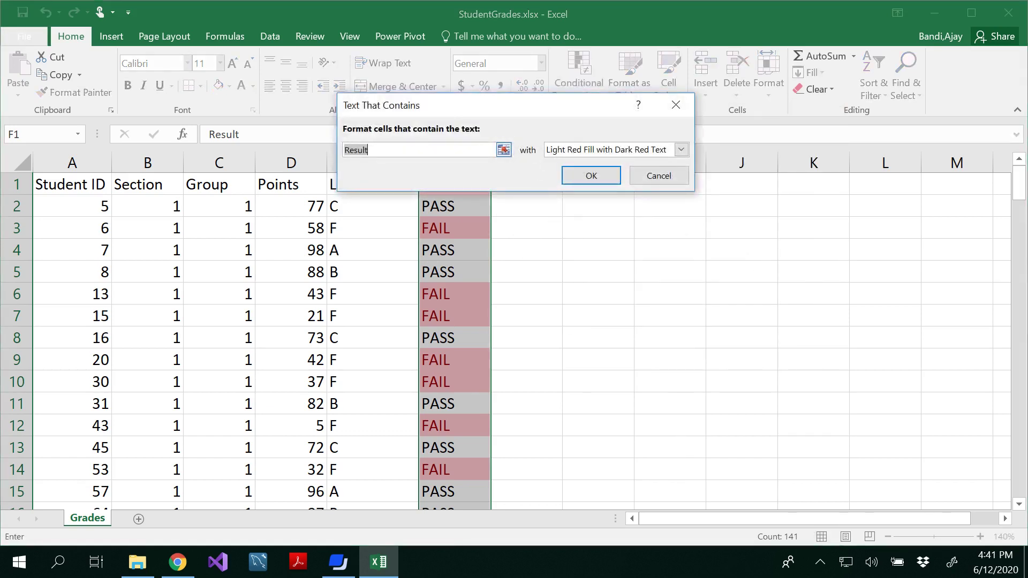
pyautogui.write('GREEN')
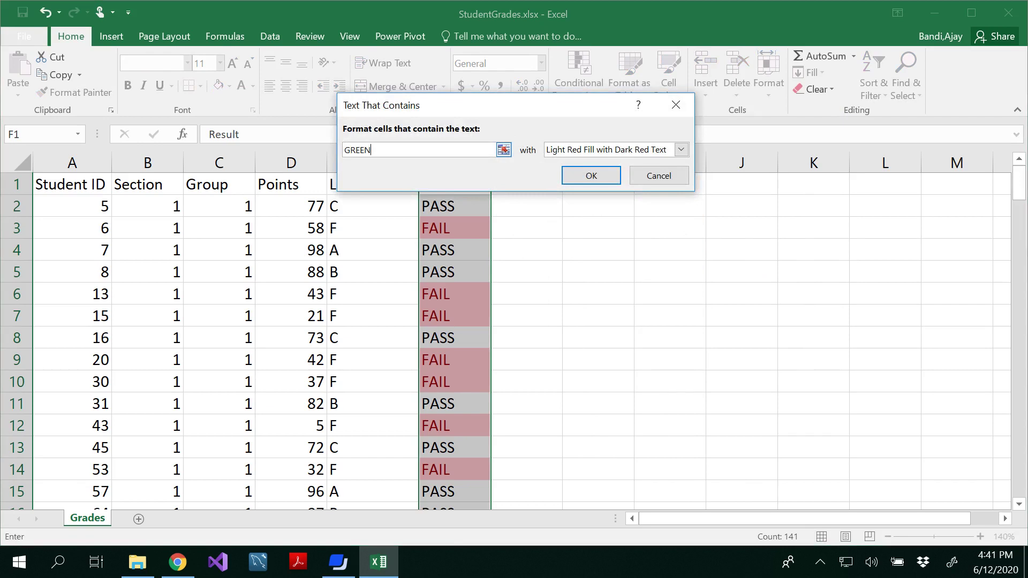
pyautogui.press('BackSpace')
pyautogui.press('BackSpace')
pyautogui.press('BackSpace')
pyautogui.press('BackSpace')
pyautogui.press('BackSpace')
pyautogui.write('PASS')
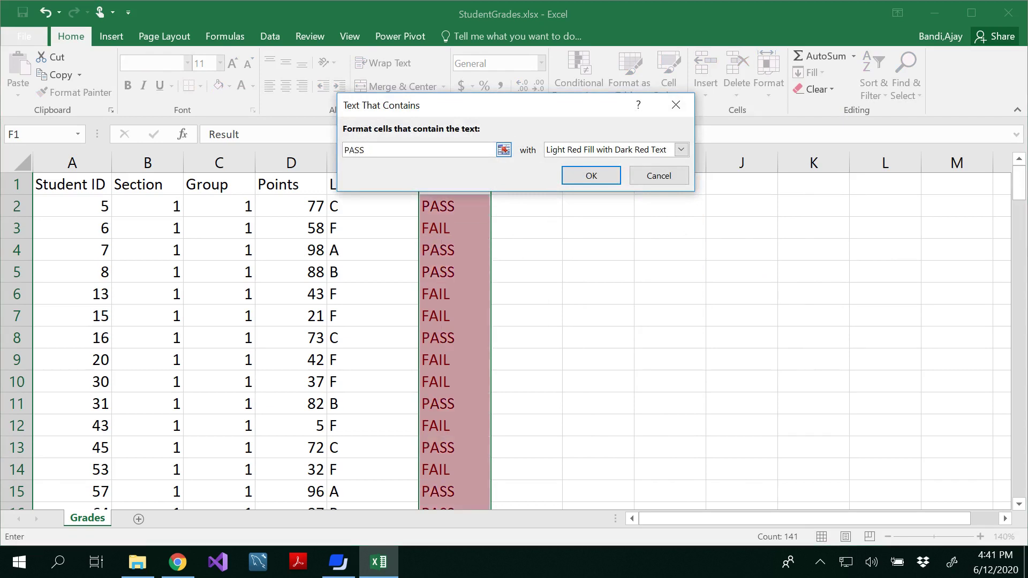
pyautogui.click(681, 150)
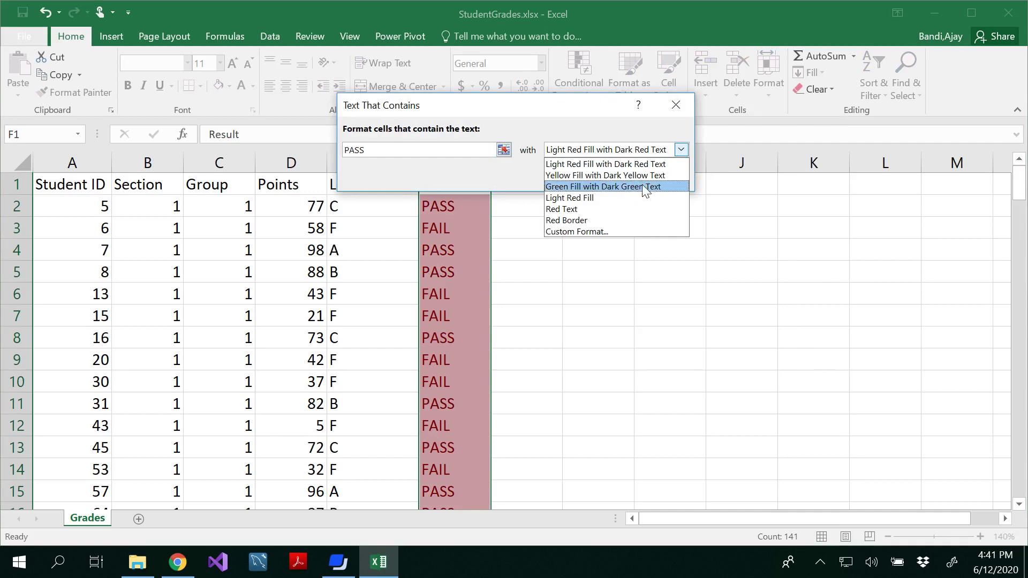
pyautogui.click(621, 188)
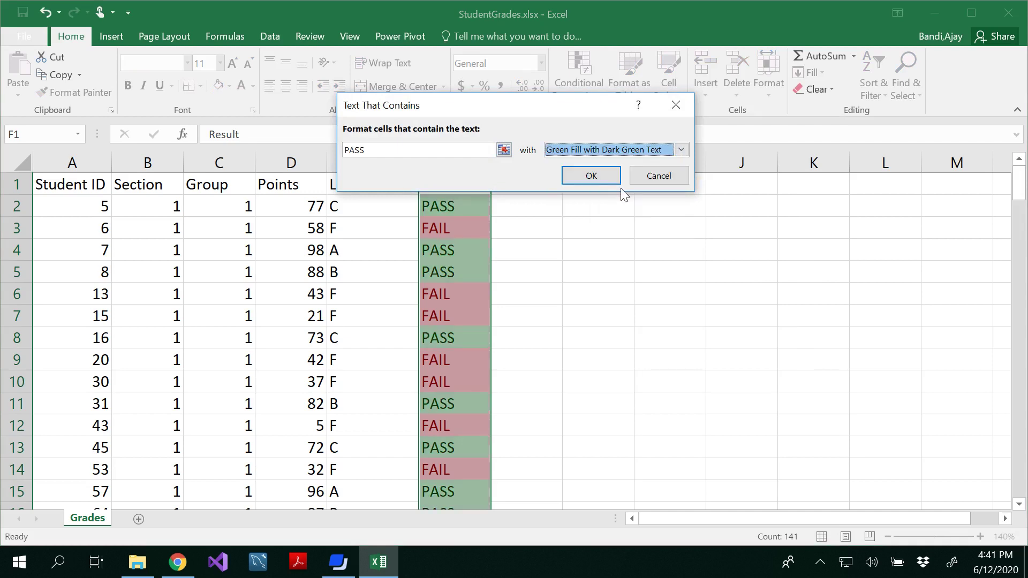
pyautogui.click(594, 182)
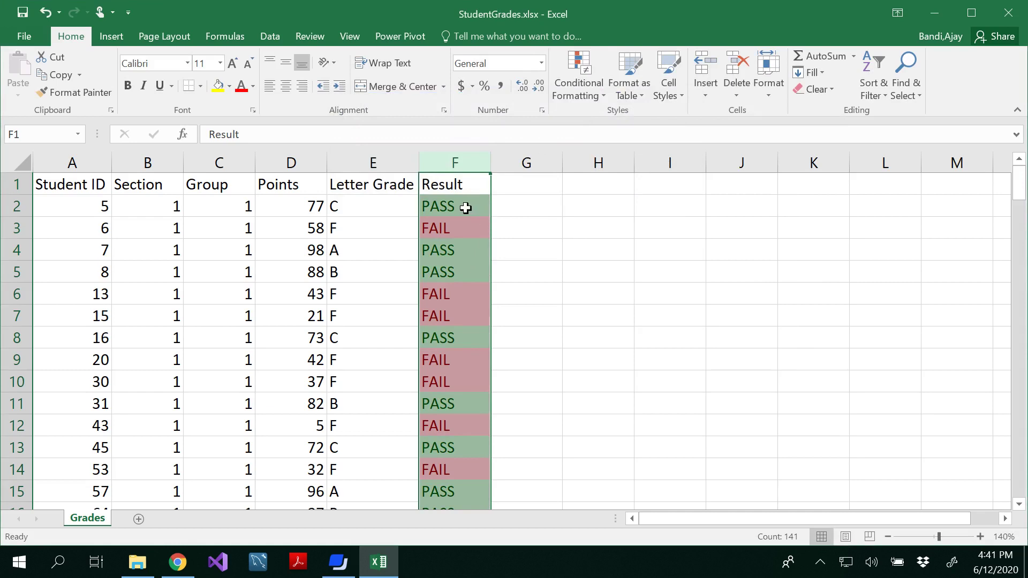
# - Deselect the Result column and scroll through the rows to check the colour coding
pyautogui.click(527, 163)
pyautogui.click(552, 186)
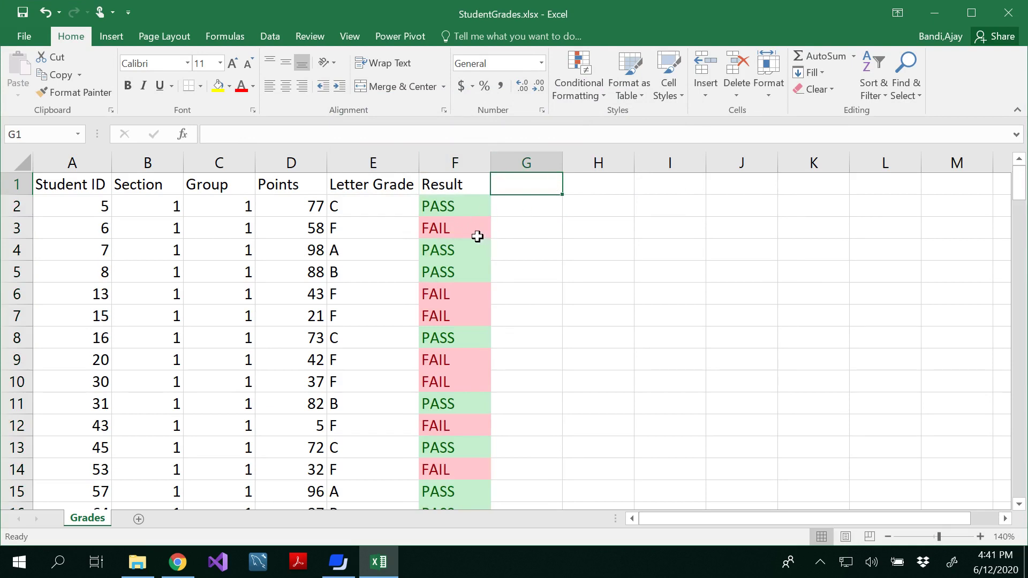
pyautogui.scroll(-5, 466, 303)
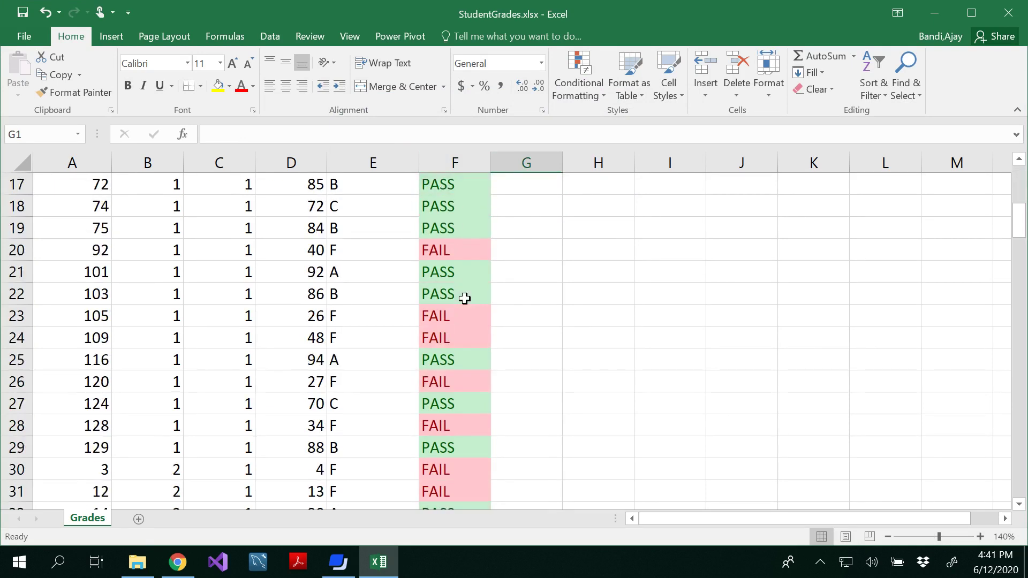
pyautogui.scroll(-10, 464, 298)
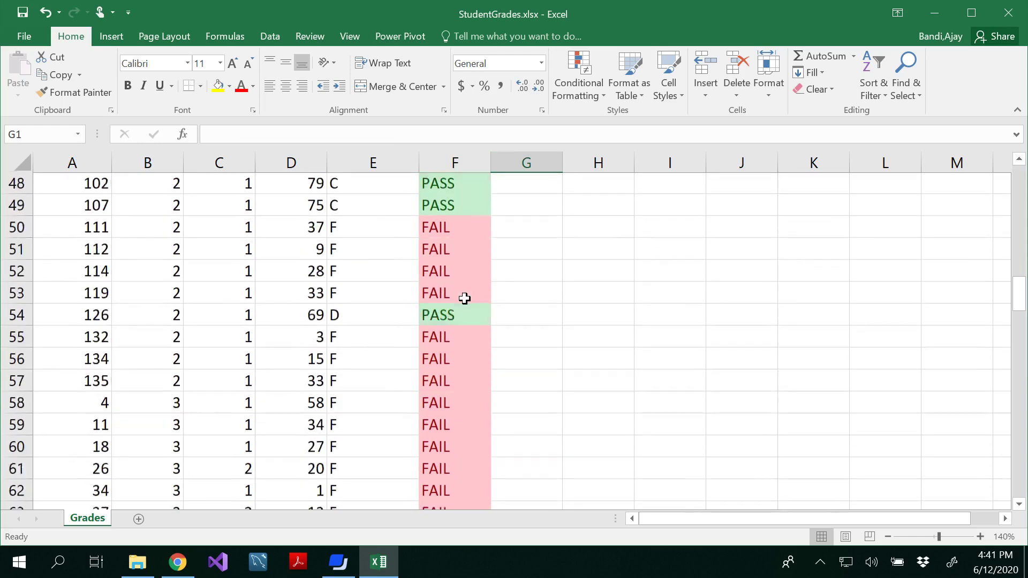
pyautogui.scroll(-3, 465, 299)
pyautogui.scroll(3, 464, 296)
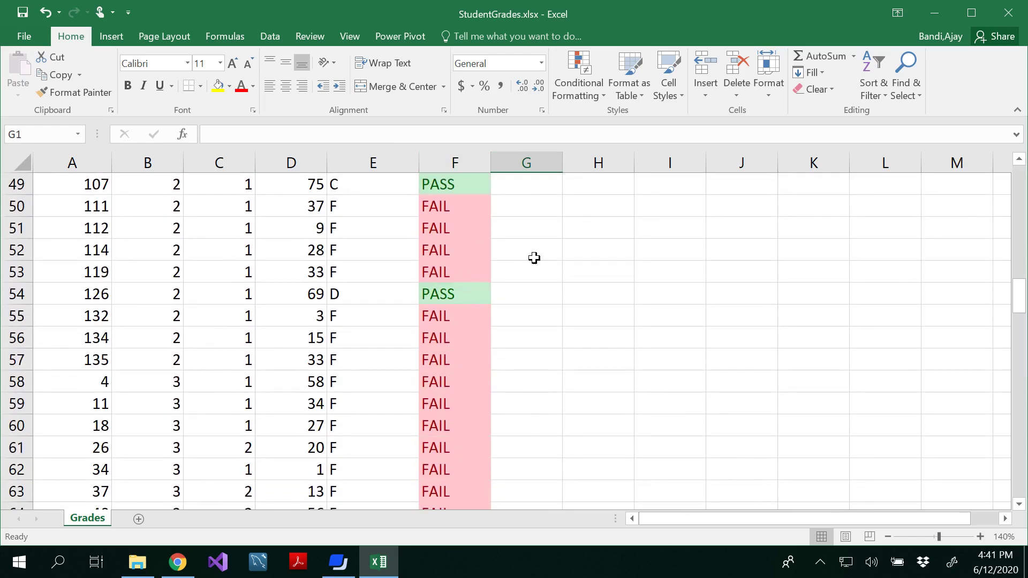
pyautogui.scroll(-3, 488, 343)
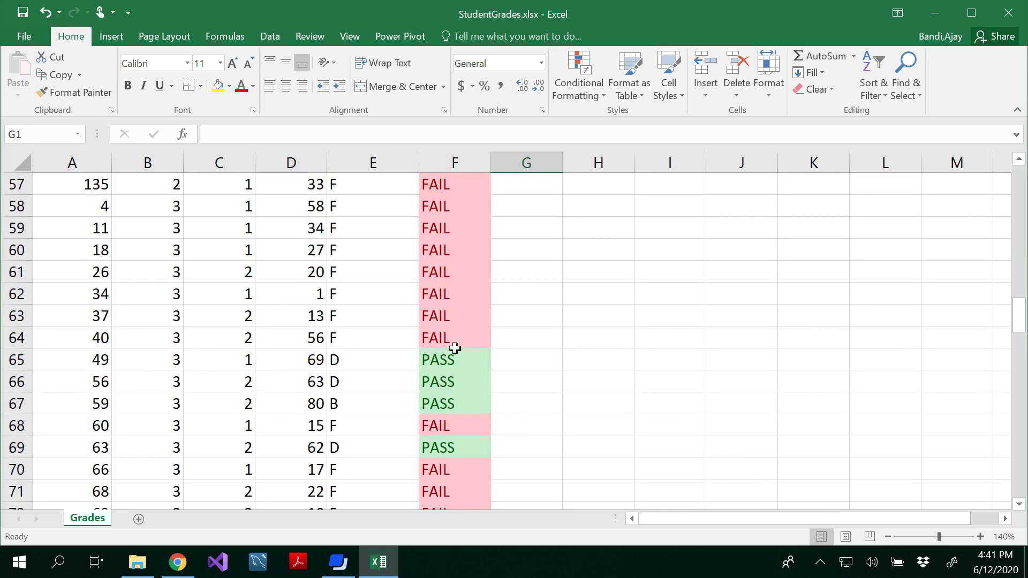
pyautogui.scroll(16, 485, 266)
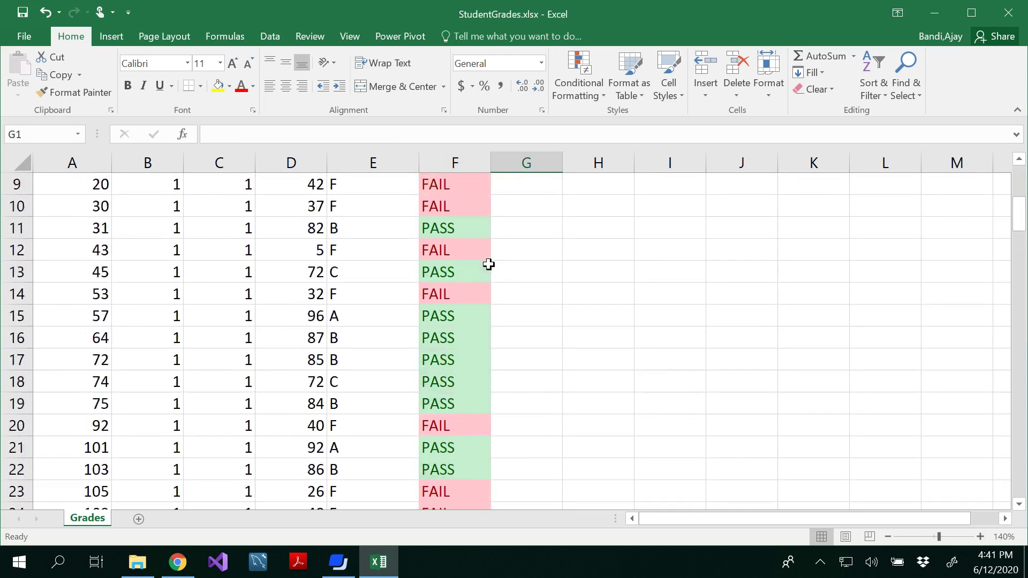
pyautogui.scroll(3, 488, 265)
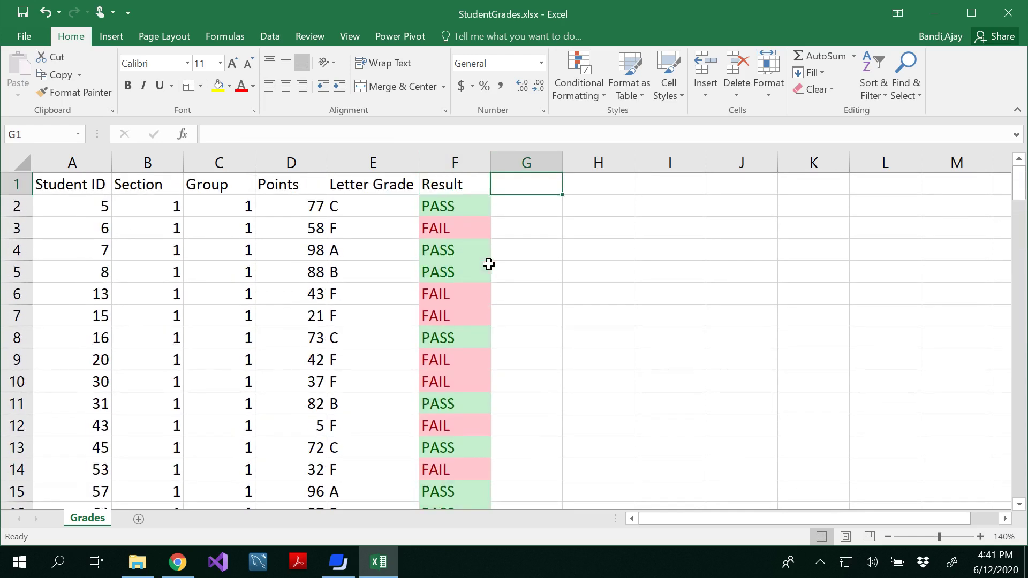
# - Copy the Points column D and paste it into each of columns G through L
pyautogui.click(304, 164)
pyautogui.hotkey('ctrl', 'c')
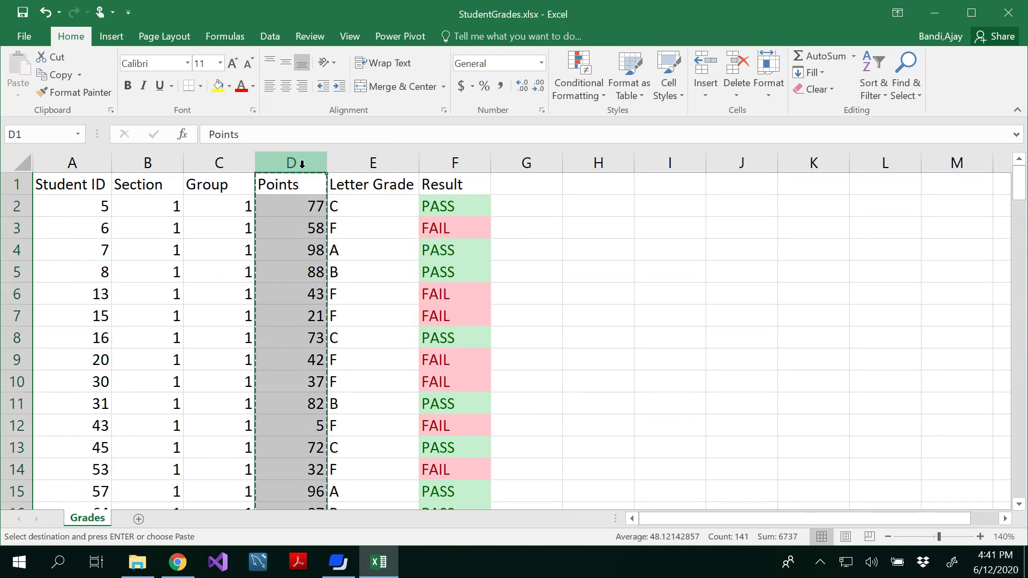
pyautogui.click(528, 163)
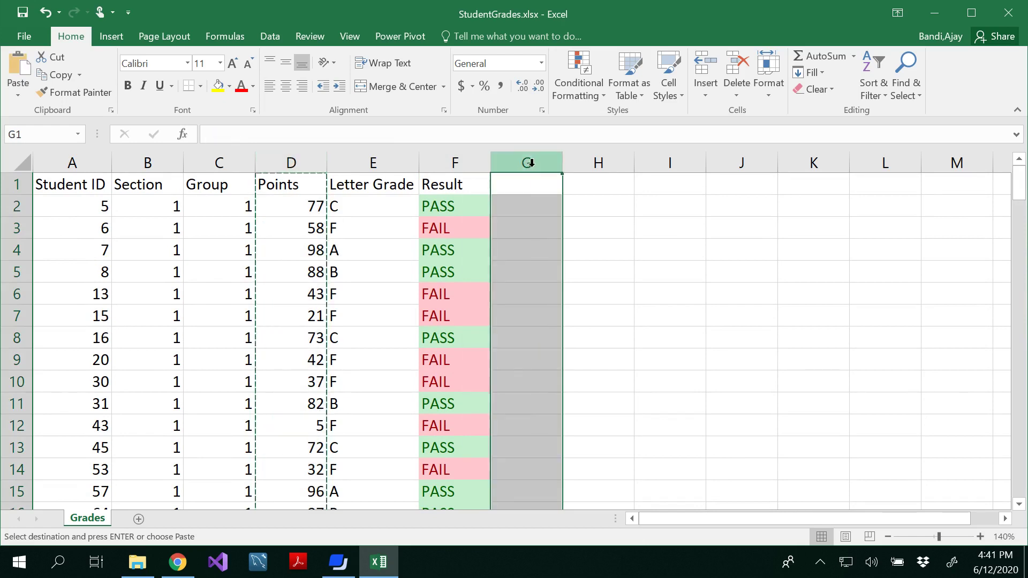
pyautogui.click(602, 163)
pyautogui.hotkey('ctrl', 'v')
pyautogui.click(668, 162)
pyautogui.hotkey('ctrl', 'v')
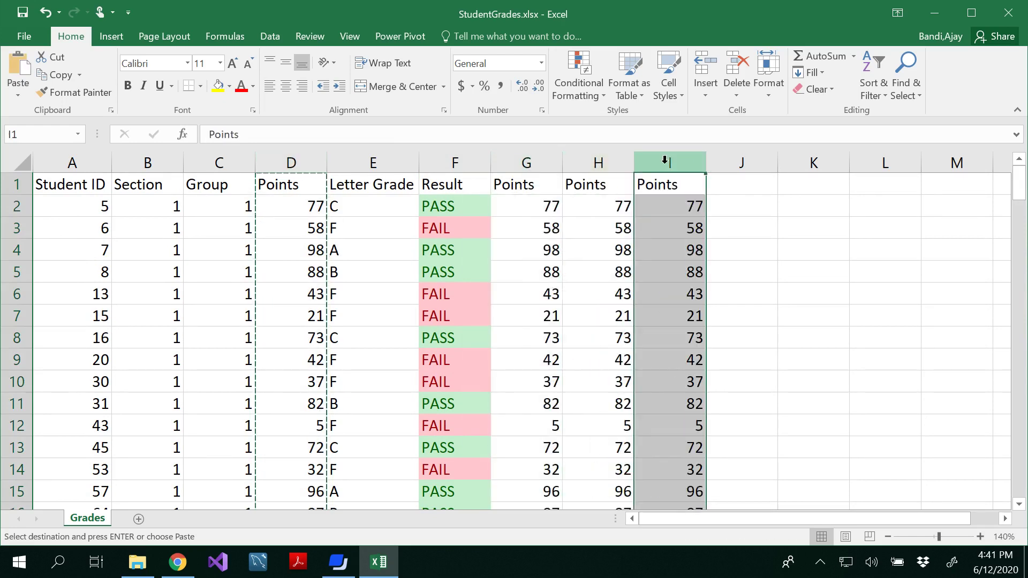
pyautogui.click(732, 161)
pyautogui.hotkey('ctrl', 'v')
pyautogui.click(799, 162)
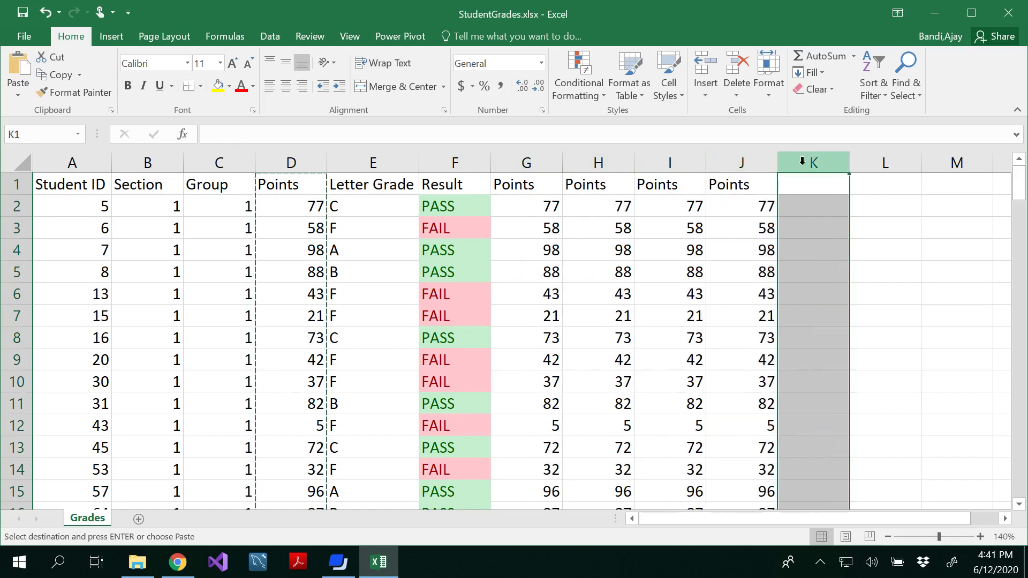
pyautogui.hotkey('ctrl', 'v')
pyautogui.click(871, 163)
pyautogui.hotkey('ctrl', 'v')
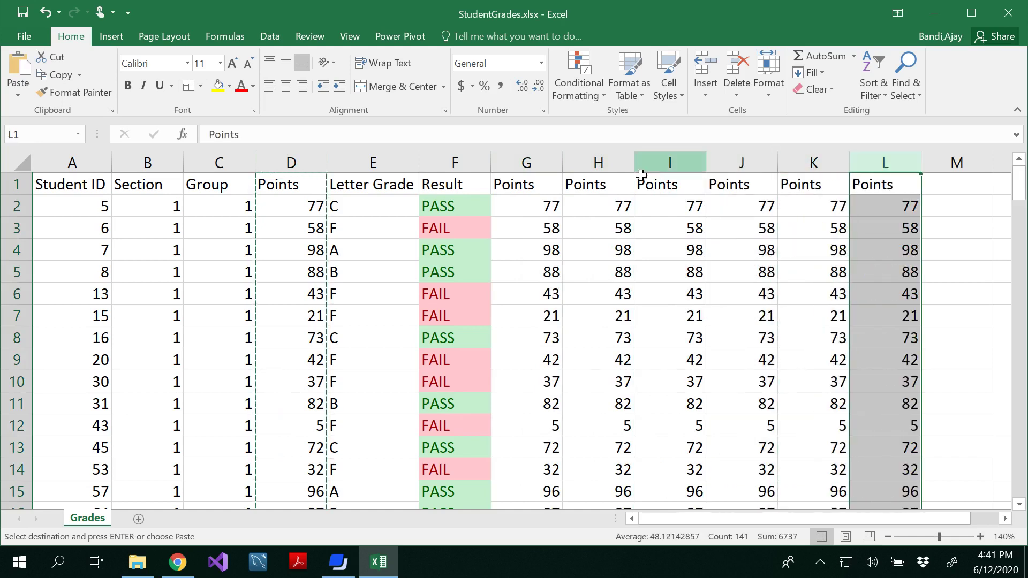
pyautogui.click(535, 161)
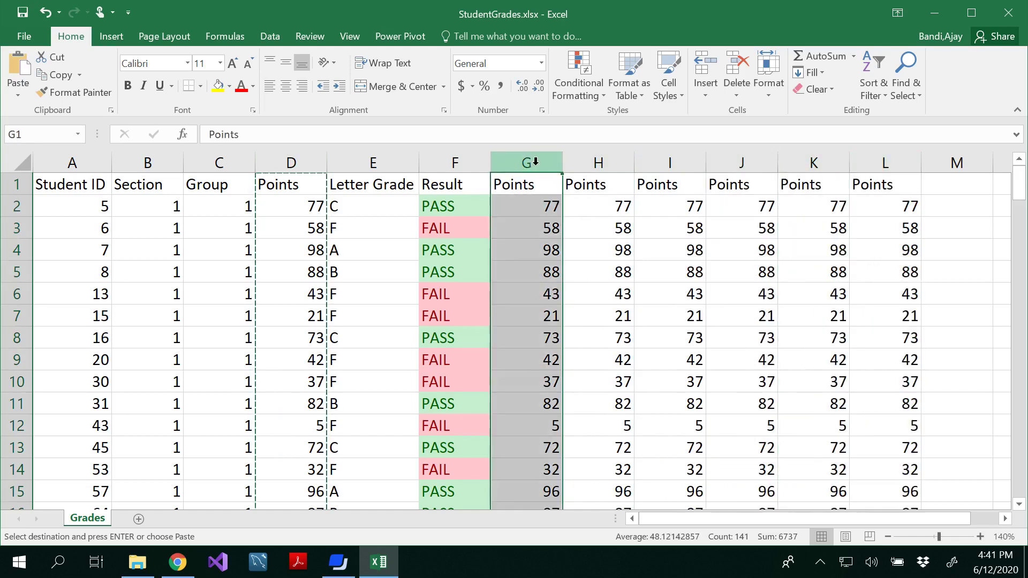
# - Highlight column G scores greater than 50.5 with Yellow Fill with Dark Yellow Text
pyautogui.click(581, 98)
pyautogui.moveTo(607, 128)
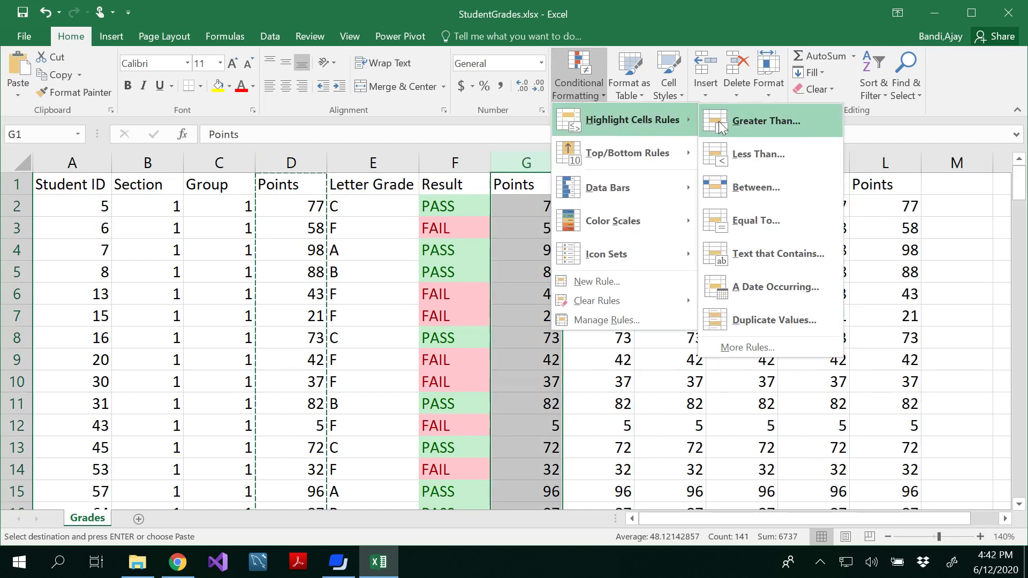
pyautogui.click(762, 129)
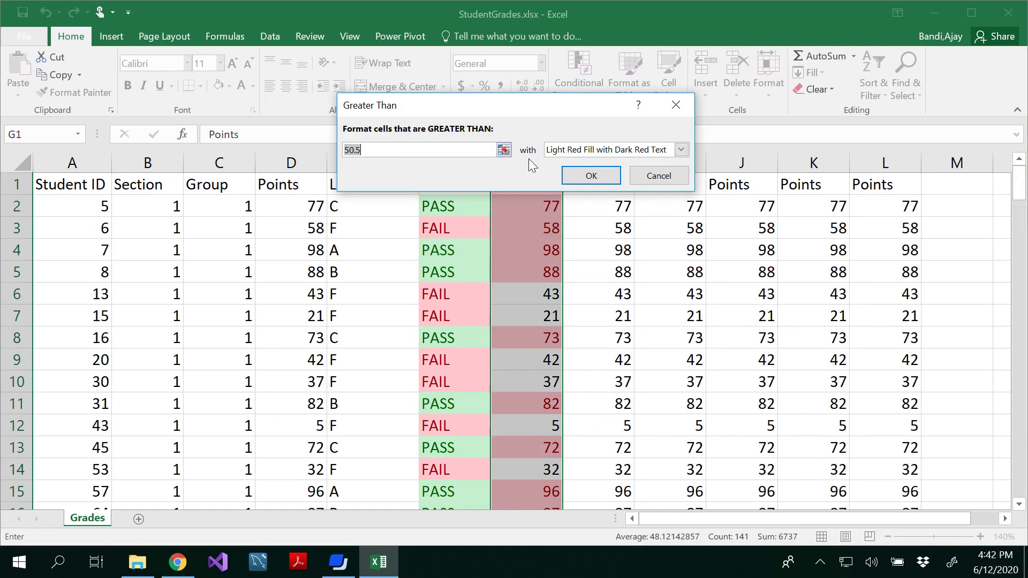
pyautogui.click(681, 151)
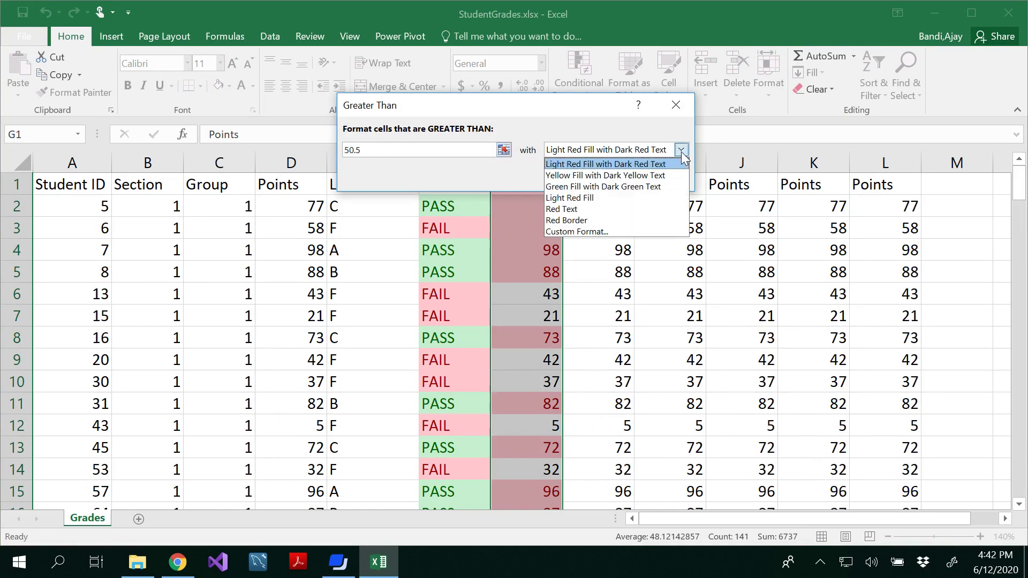
pyautogui.click(613, 176)
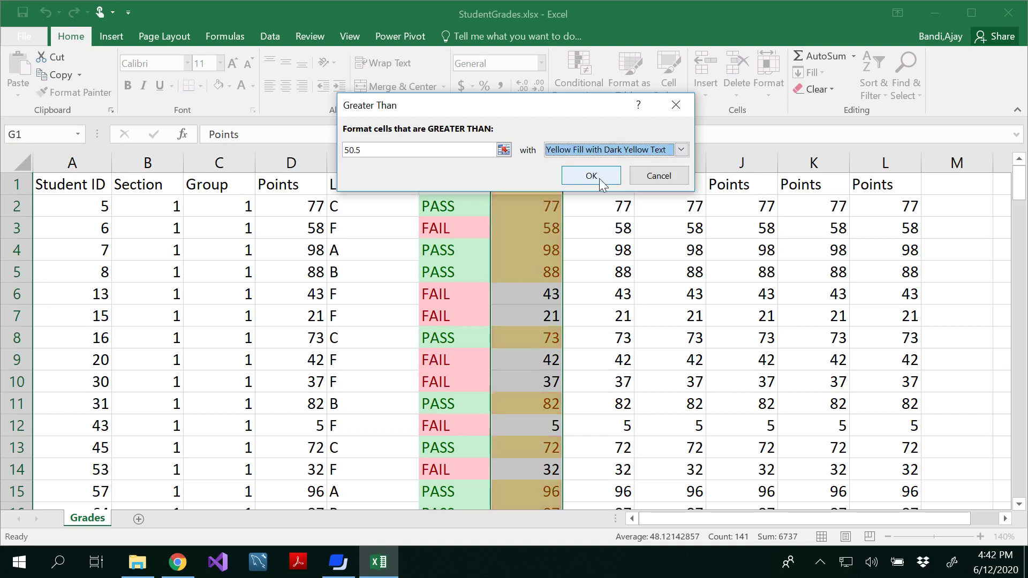
pyautogui.click(599, 178)
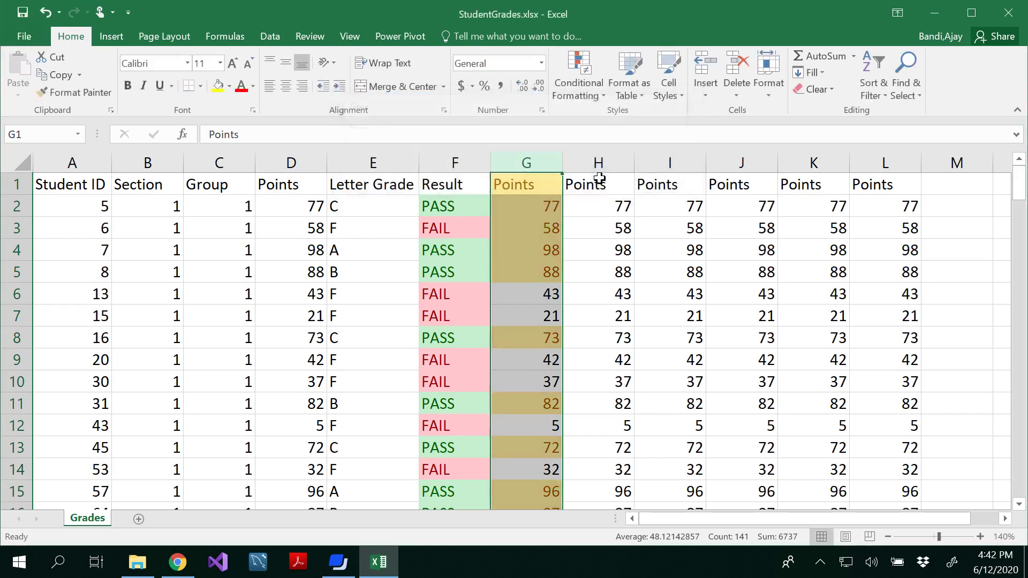
pyautogui.click(582, 253)
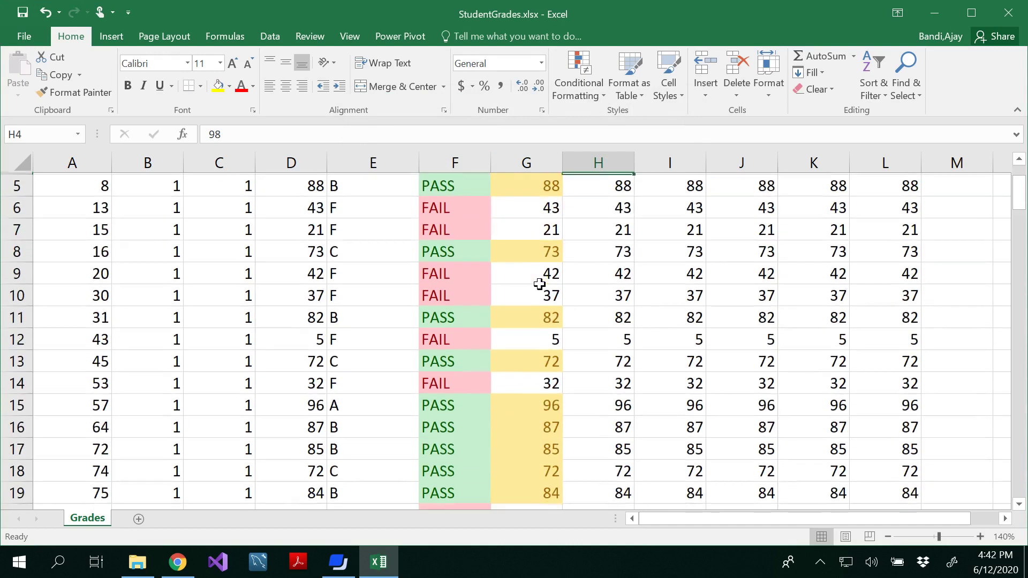
pyautogui.scroll(-1, 541, 283)
pyautogui.scroll(-12, 539, 284)
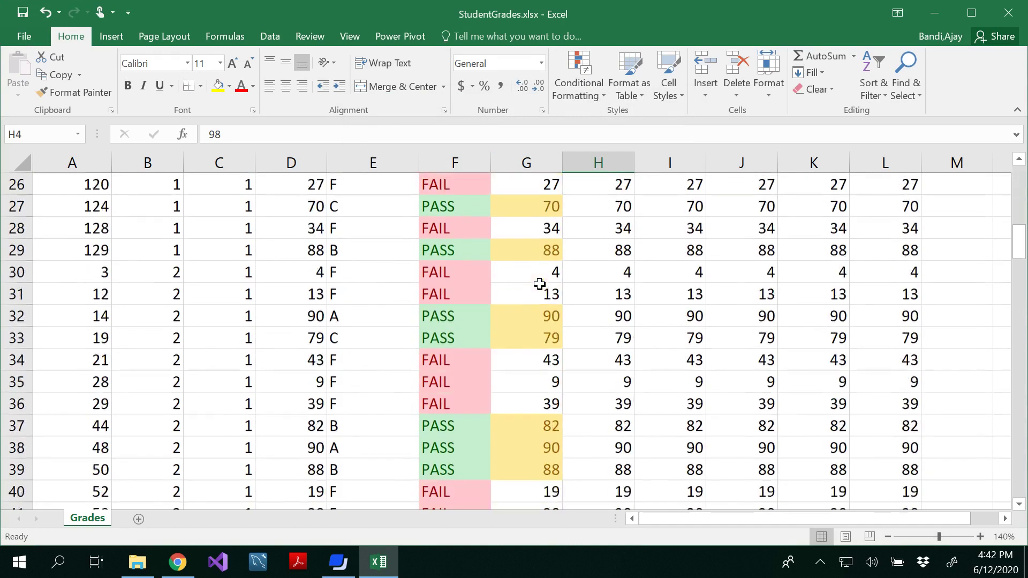
pyautogui.scroll(-15, 540, 284)
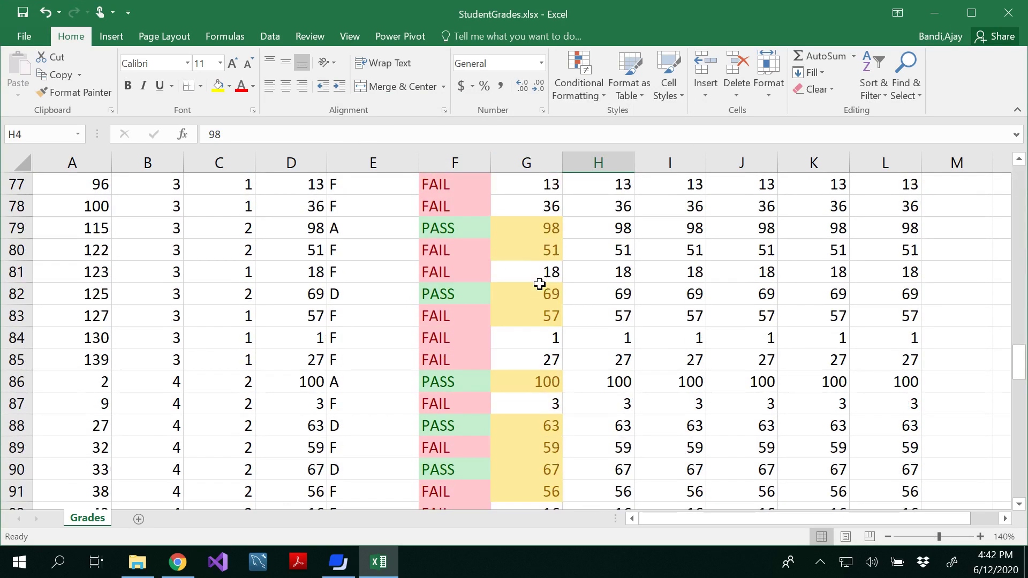
pyautogui.scroll(20, 540, 284)
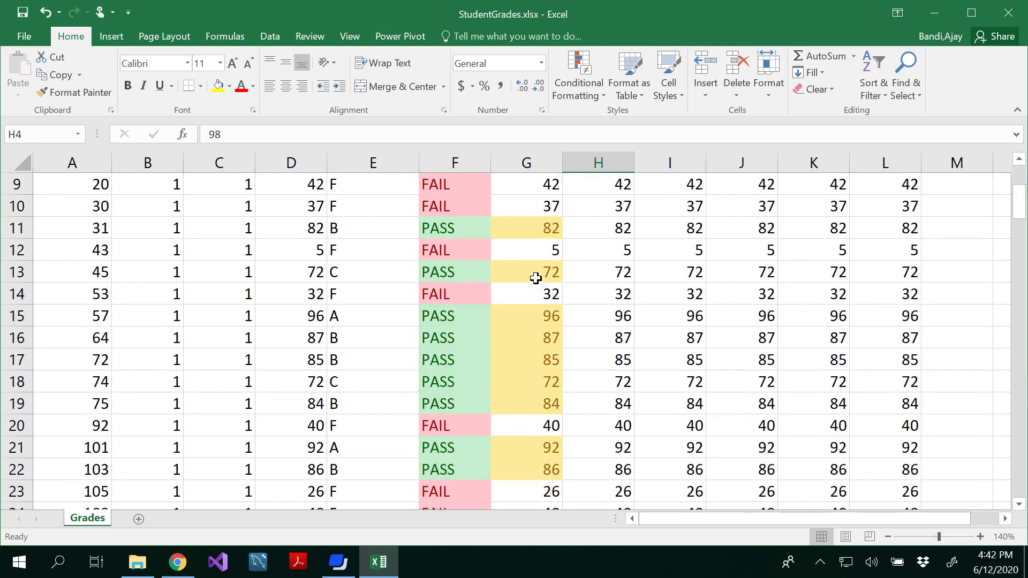
# - Start a Between rule on column H with bounds 75 and 100, then open its format list
pyautogui.click(573, 100)
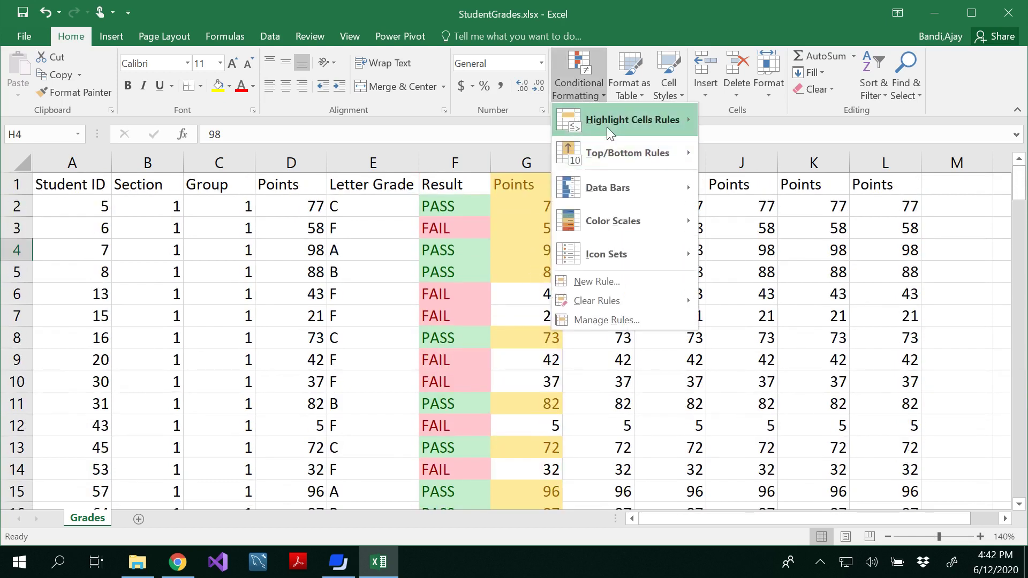
pyautogui.moveTo(607, 124)
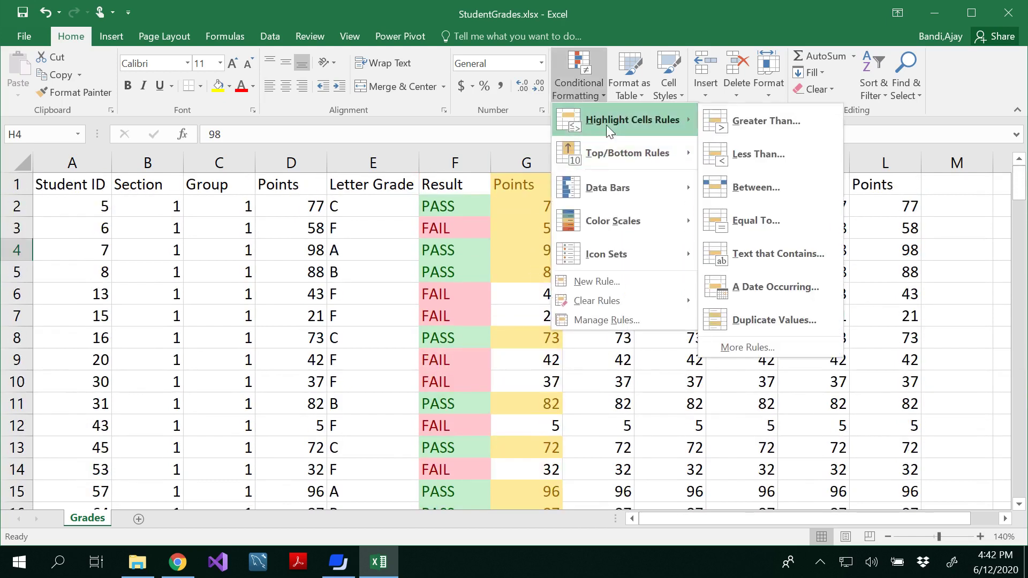
pyautogui.click(756, 187)
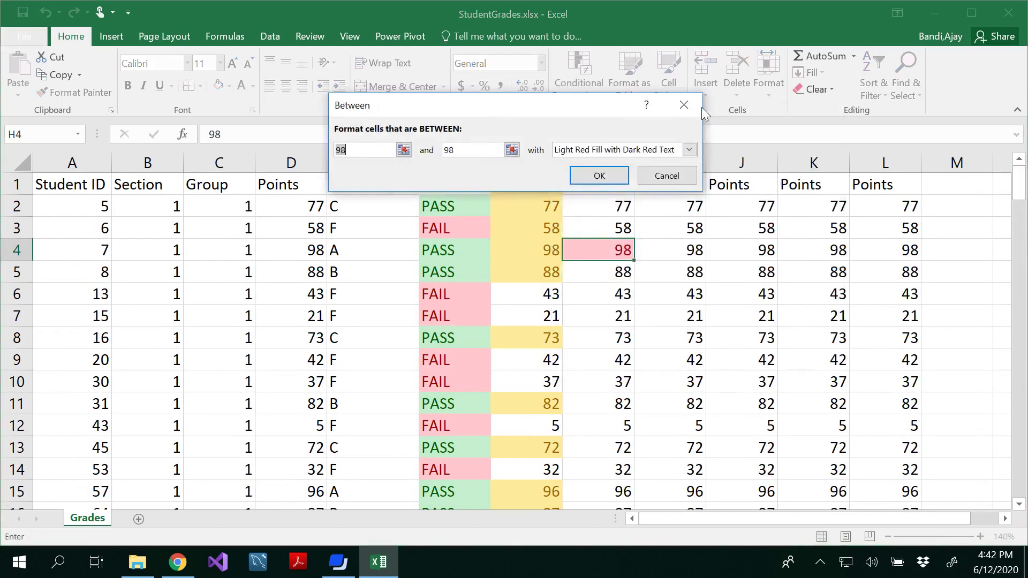
pyautogui.click(684, 105)
pyautogui.click(599, 163)
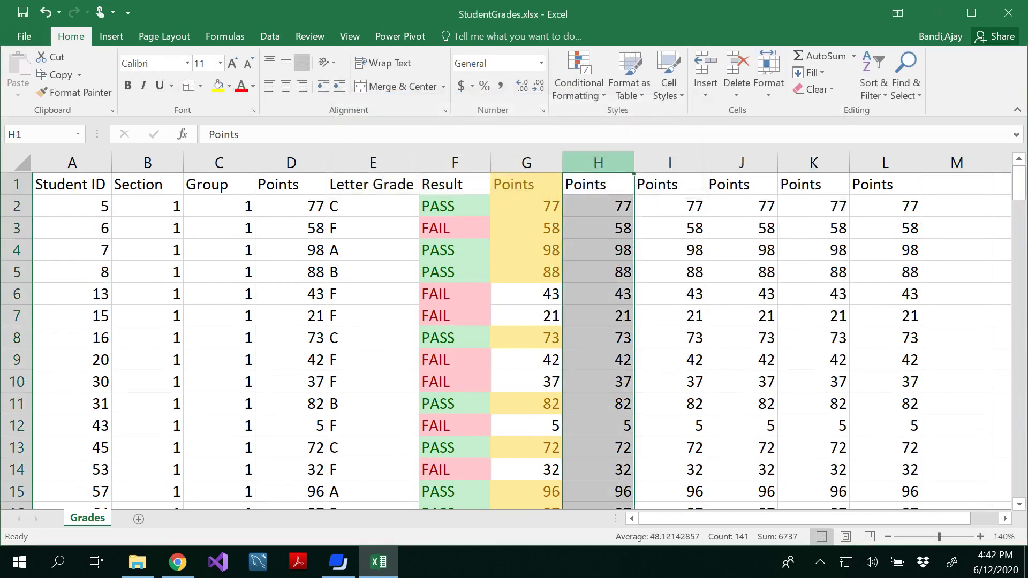
pyautogui.click(583, 82)
pyautogui.moveTo(628, 117)
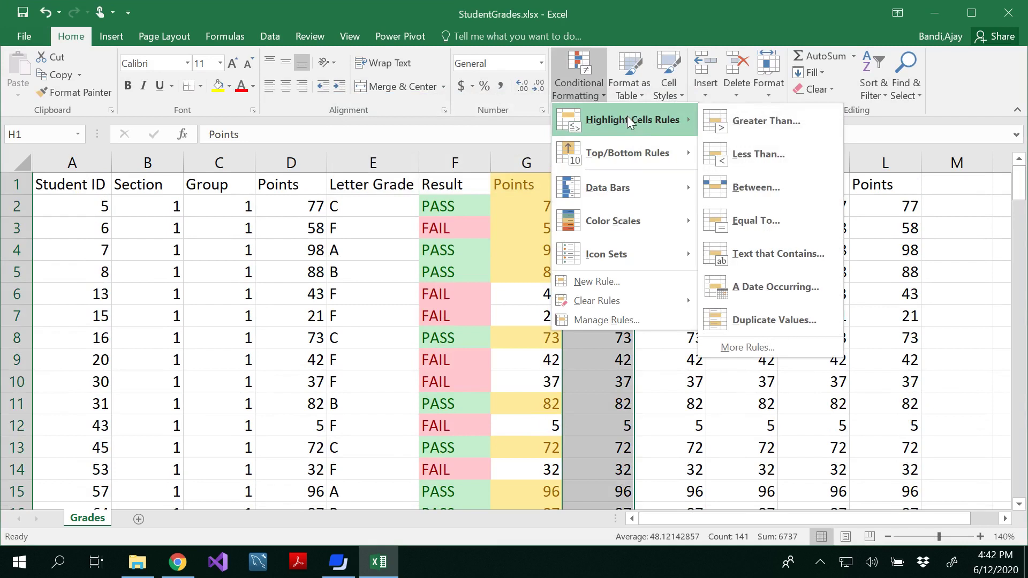
pyautogui.click(770, 190)
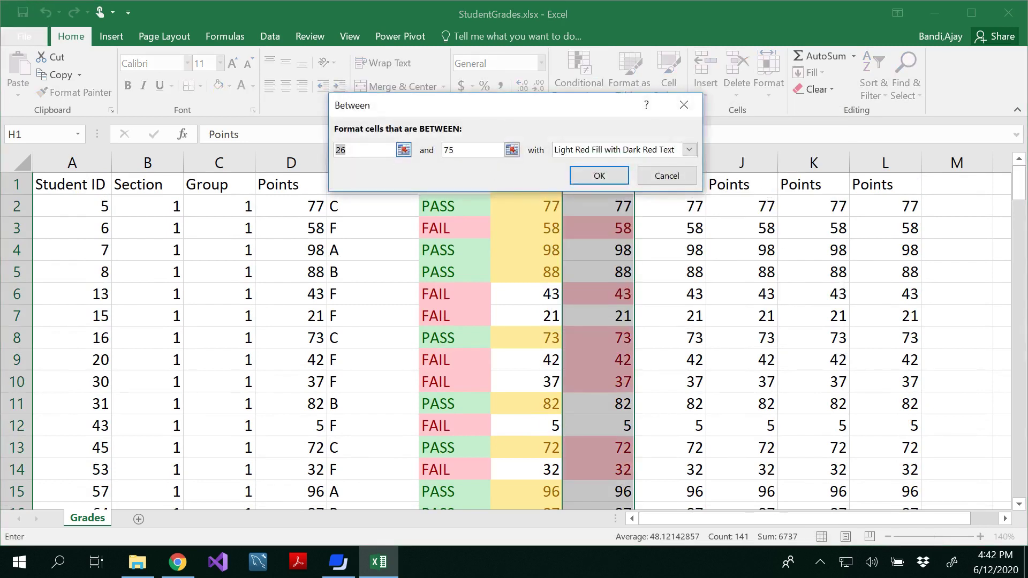
pyautogui.write('75')
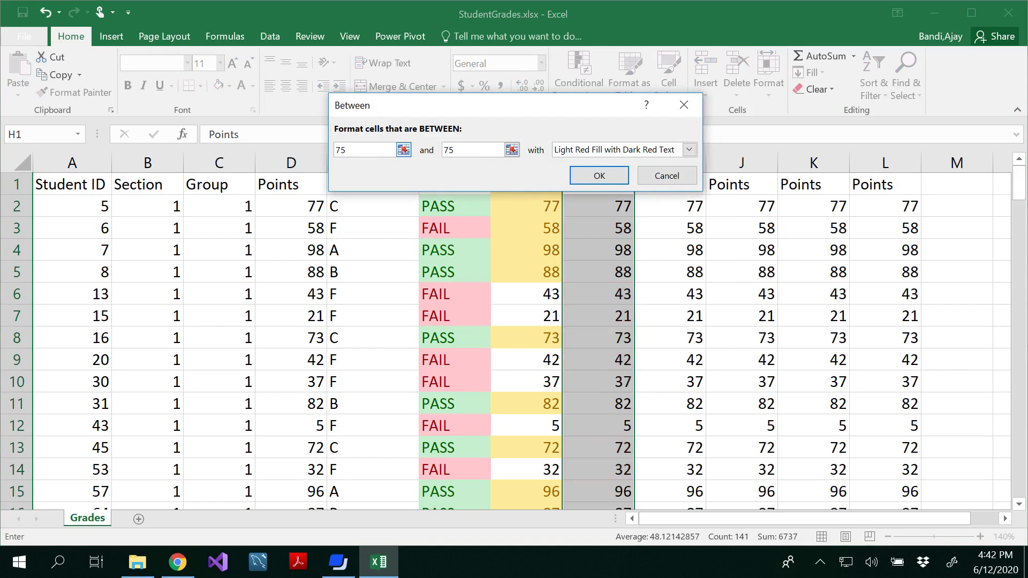
pyautogui.doubleClick(448, 150)
pyautogui.write('10')
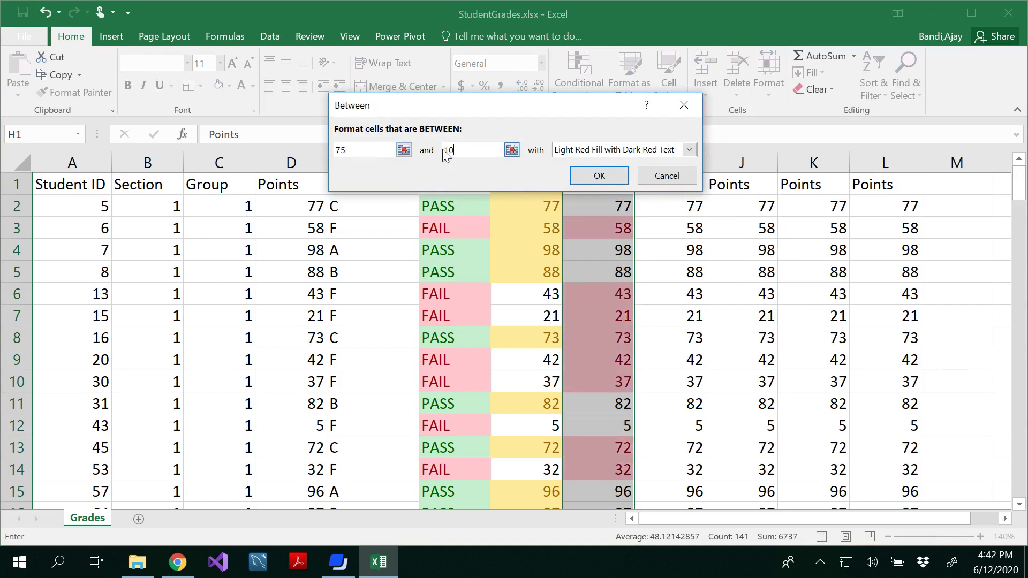
pyautogui.write('0')
pyautogui.click(689, 150)
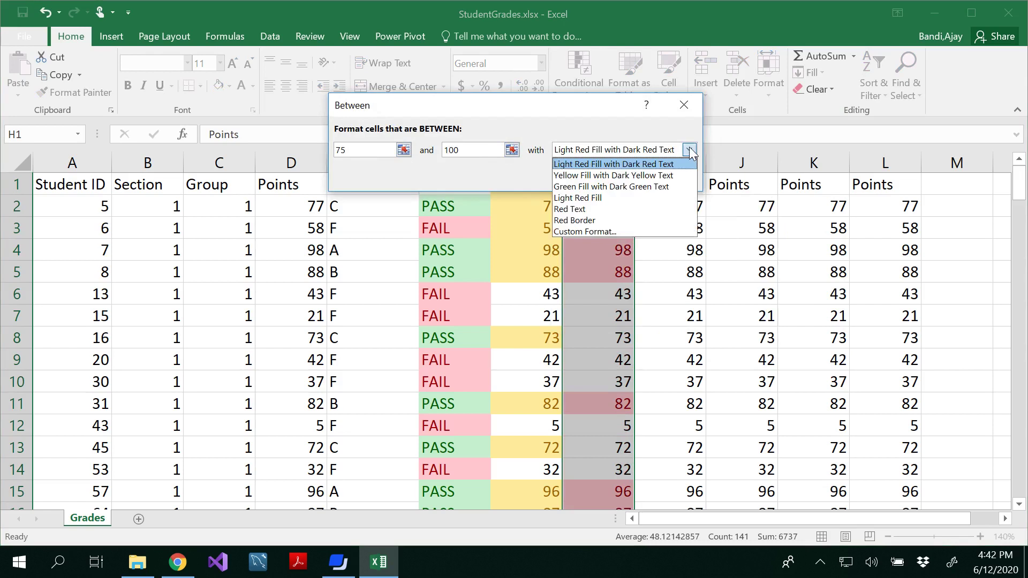
# - Give the 75–100 rule a custom format of double-underlined green text on yellow fill
pyautogui.click(626, 230)
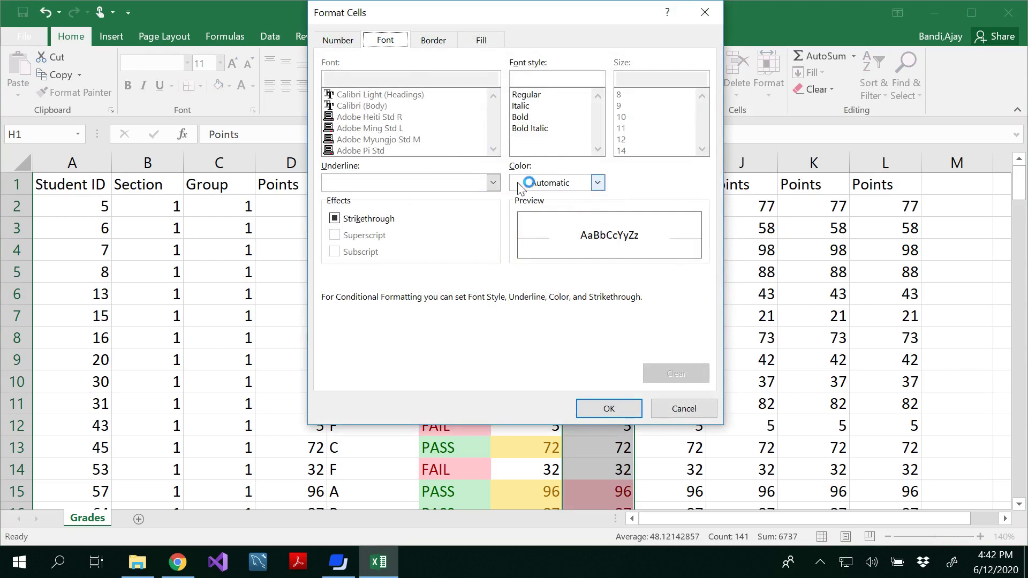
pyautogui.click(493, 183)
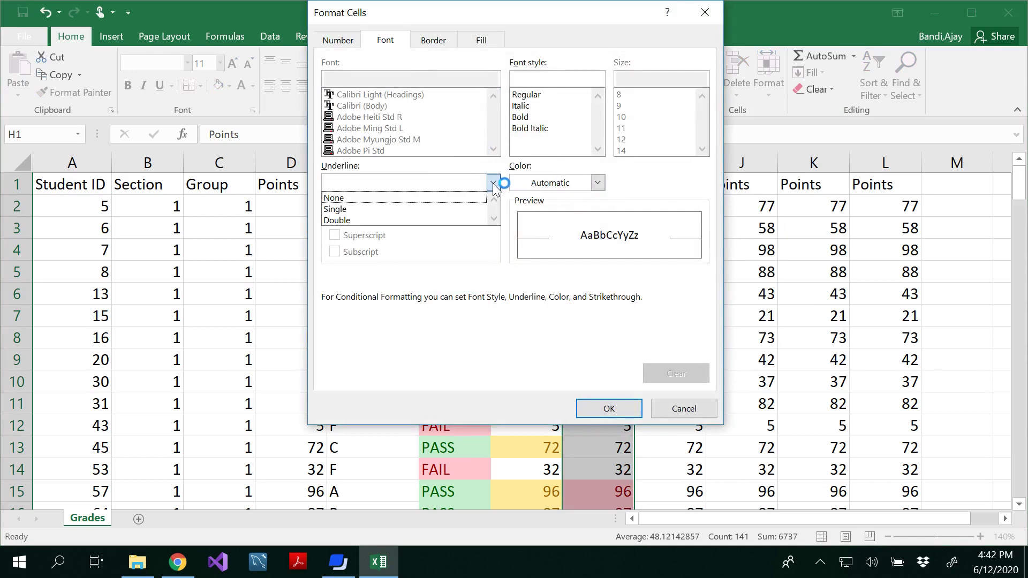
pyautogui.click(397, 220)
pyautogui.click(597, 183)
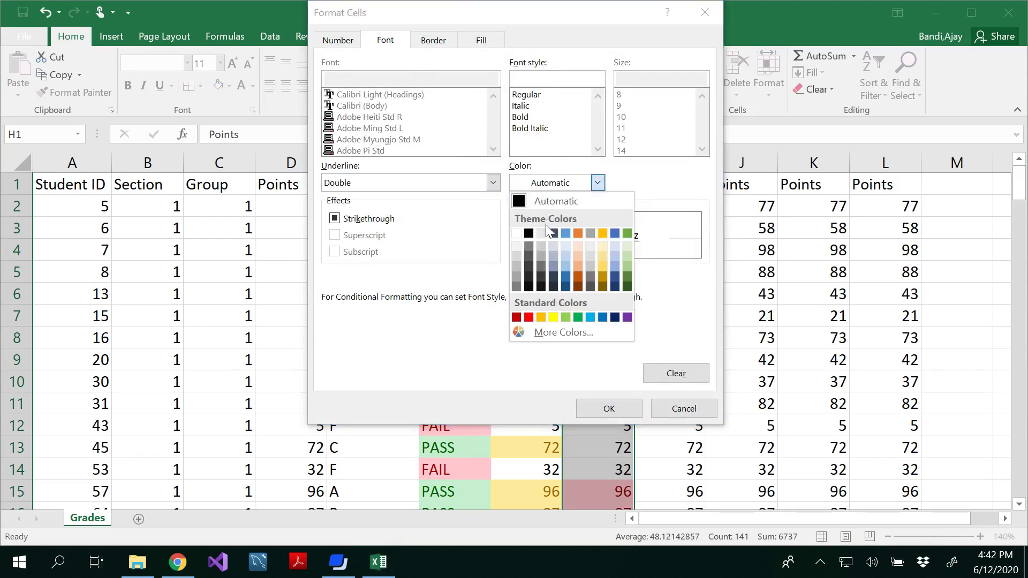
pyautogui.click(628, 234)
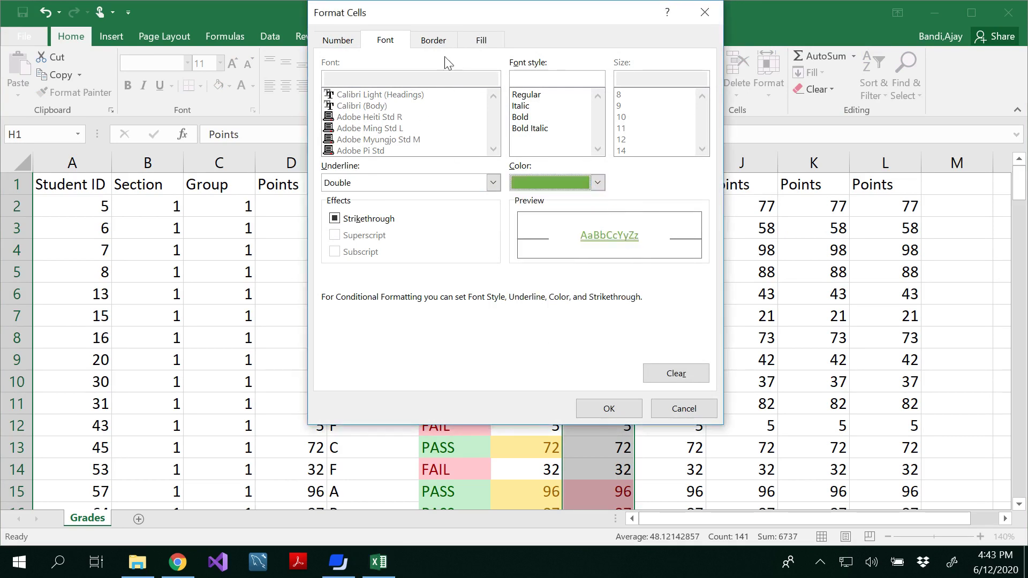
pyautogui.click(489, 46)
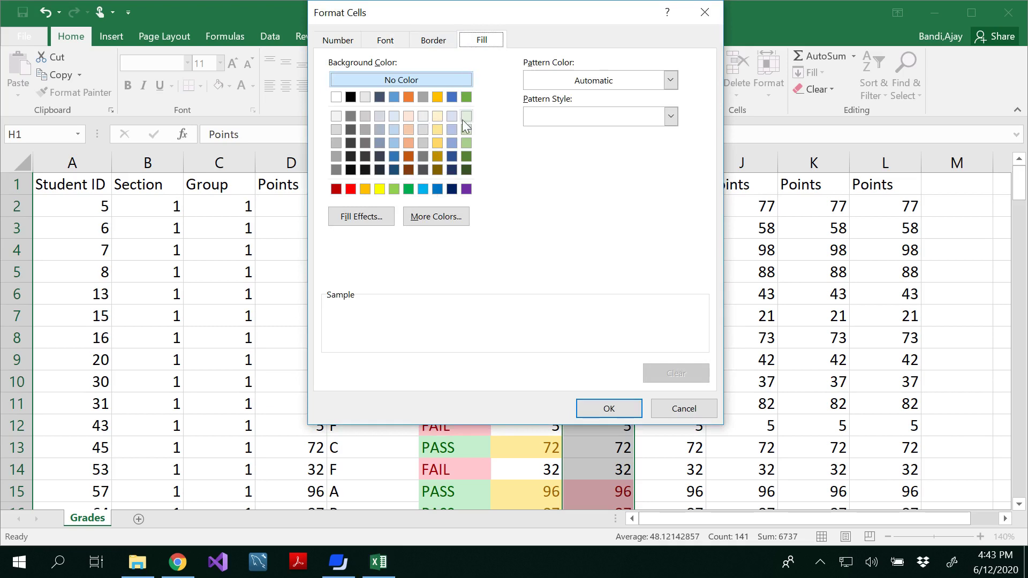
pyautogui.click(380, 189)
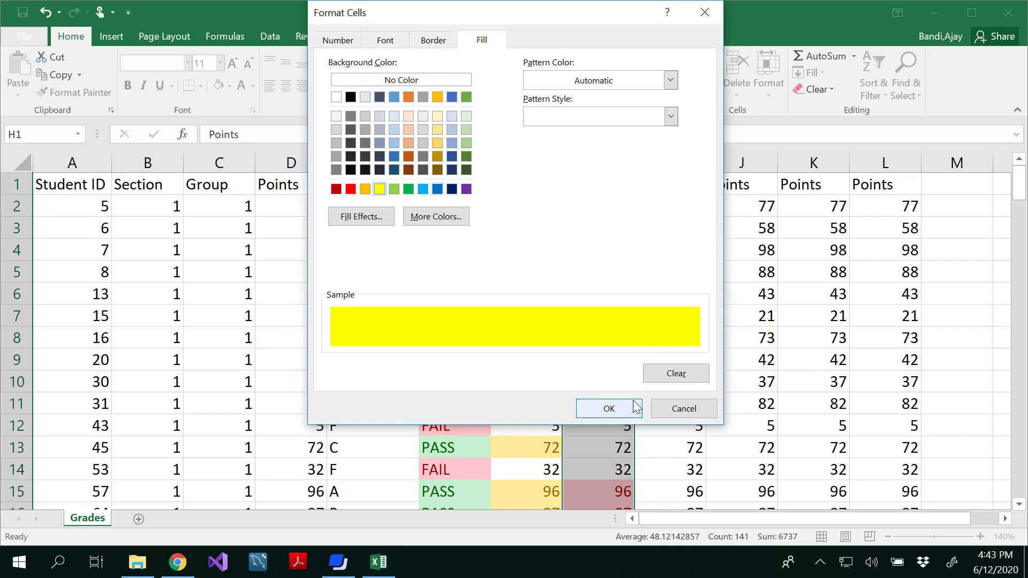
pyautogui.click(609, 410)
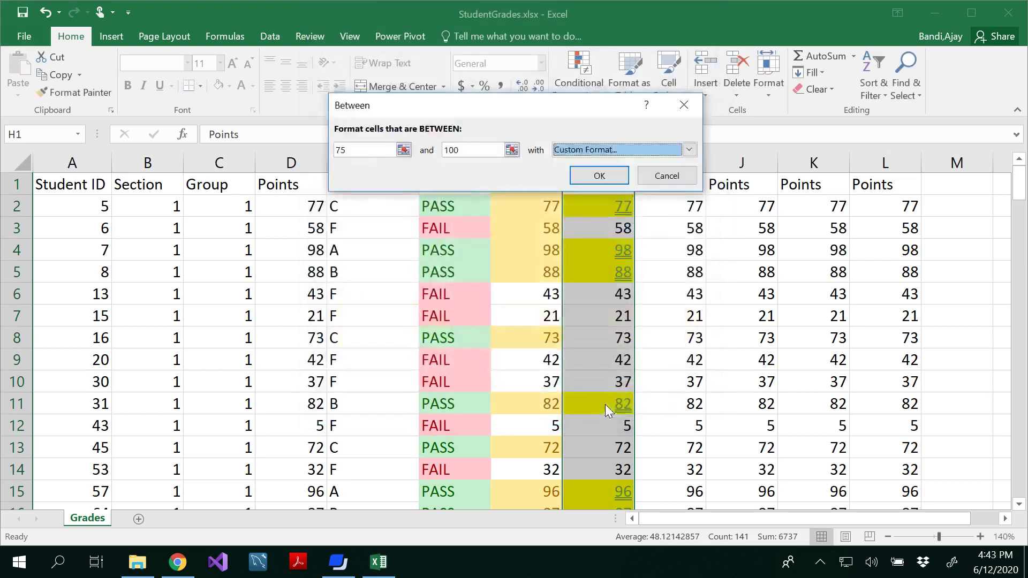
pyautogui.click(600, 176)
pyautogui.click(641, 291)
pyautogui.click(641, 291)
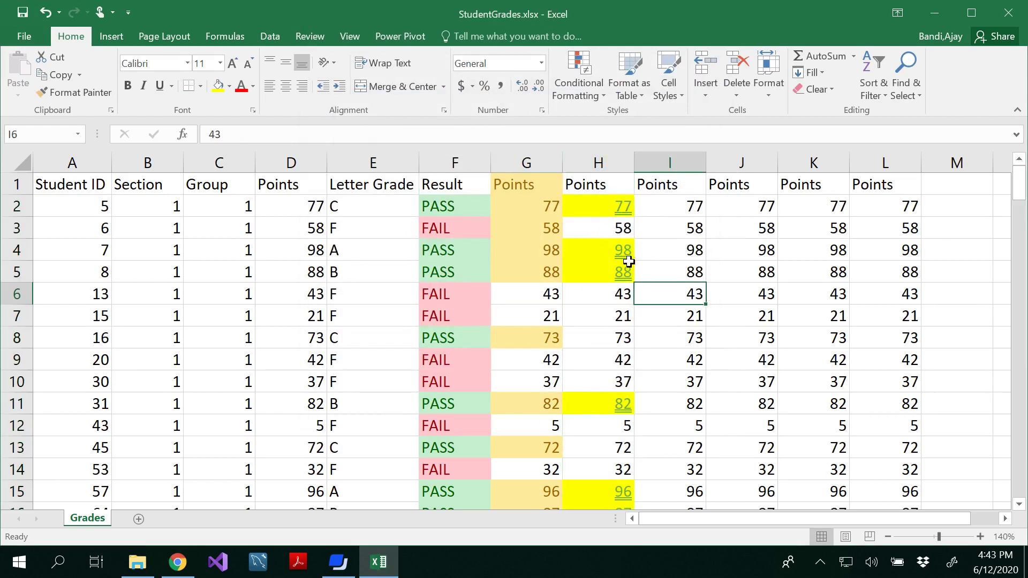
pyautogui.scroll(-7, 629, 261)
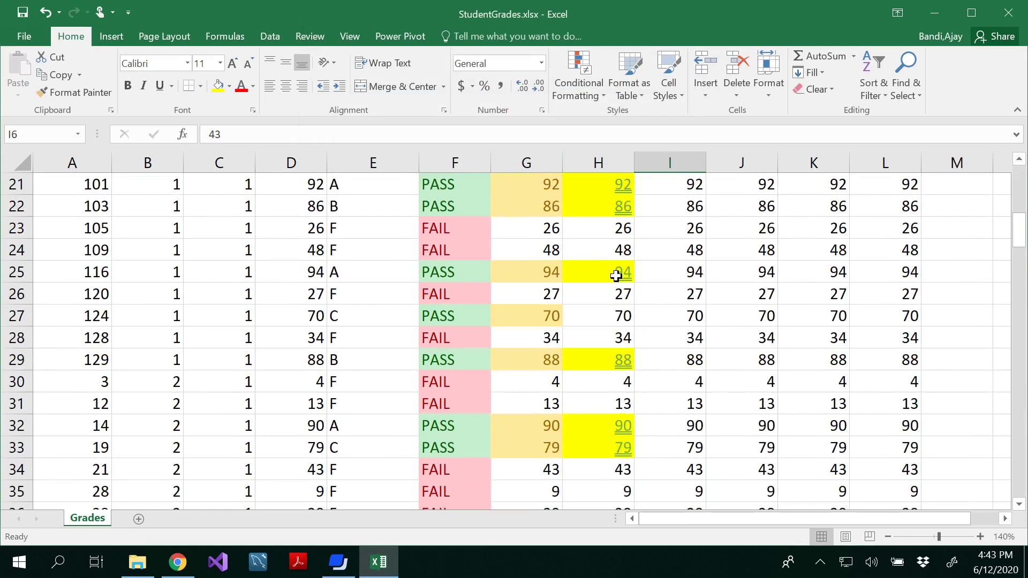
pyautogui.scroll(-3, 616, 275)
pyautogui.scroll(-15, 616, 276)
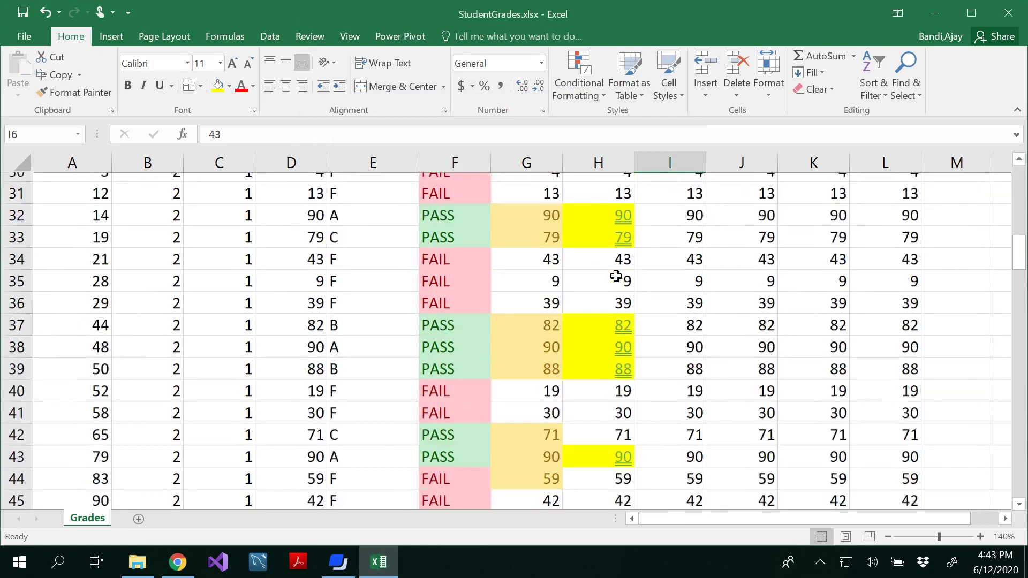
pyautogui.scroll(-12, 616, 276)
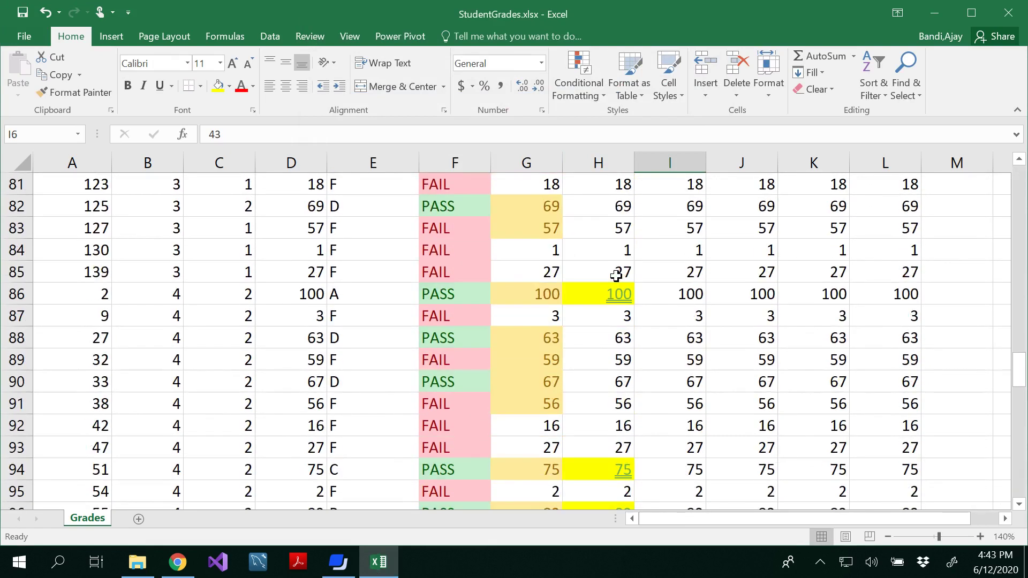
pyautogui.scroll(20, 616, 276)
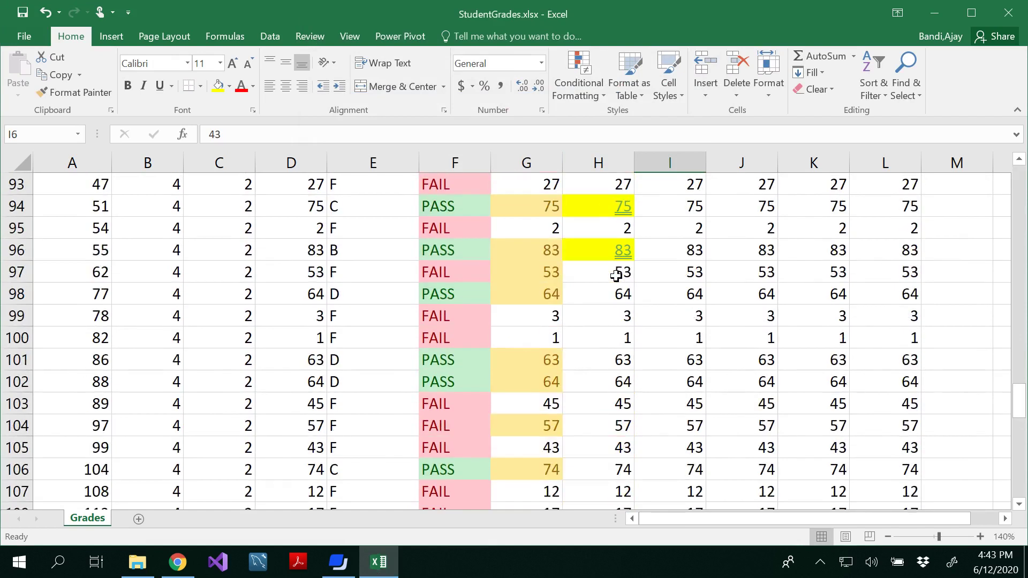
pyautogui.scroll(5, 616, 276)
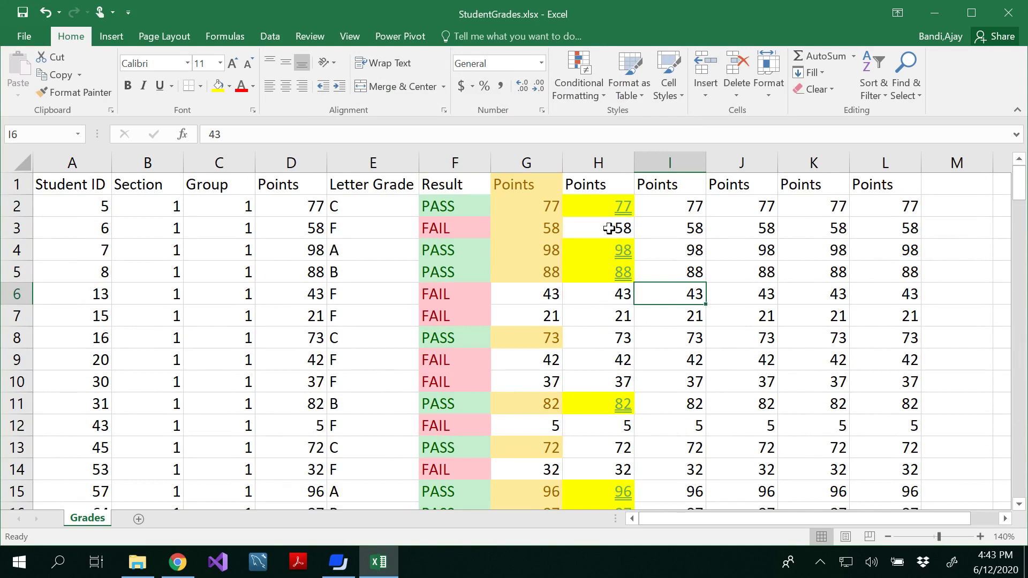
pyautogui.click(670, 162)
pyautogui.click(581, 83)
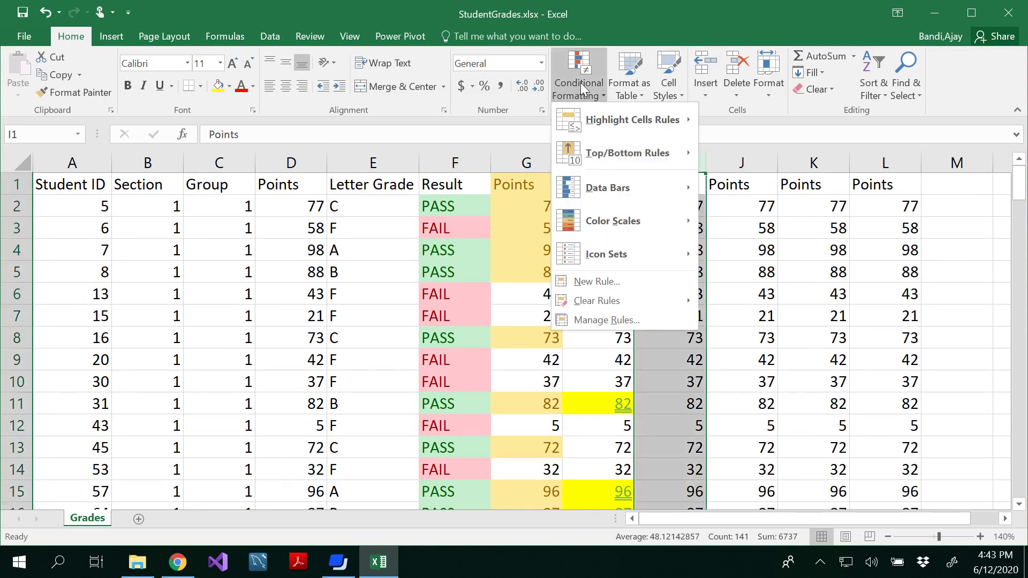
pyautogui.moveTo(613, 151)
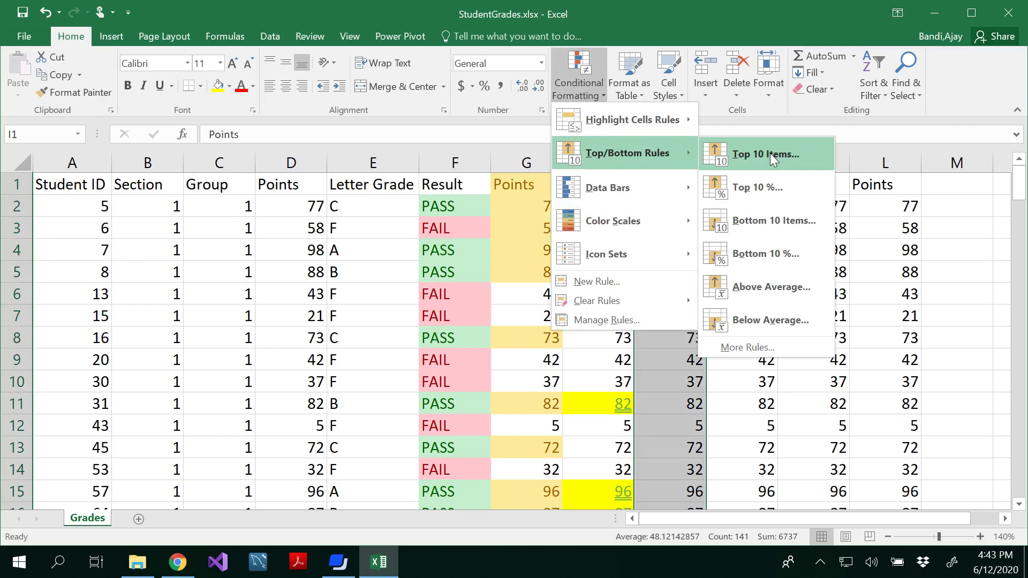
pyautogui.click(760, 189)
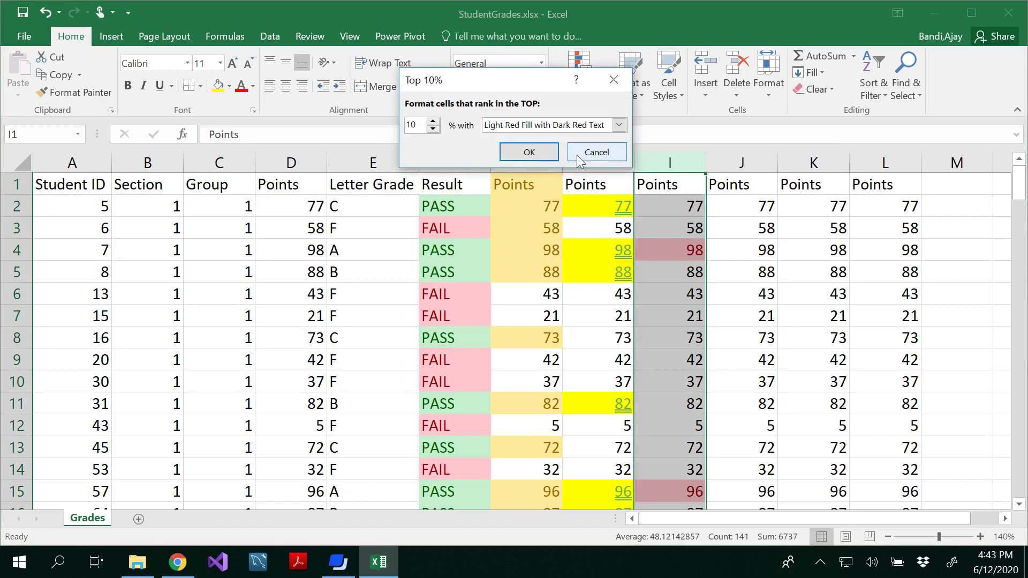
pyautogui.click(620, 127)
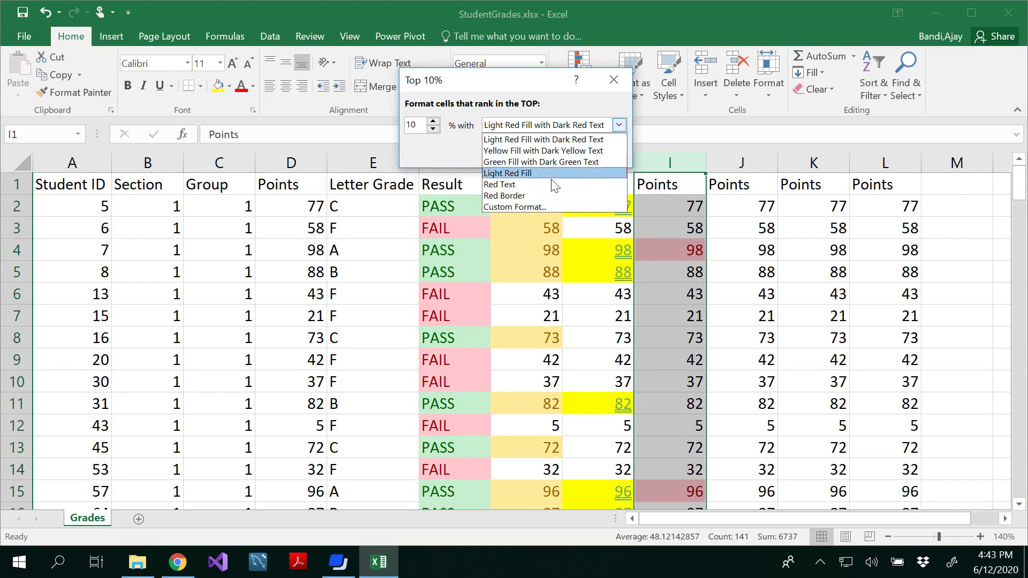
pyautogui.click(545, 194)
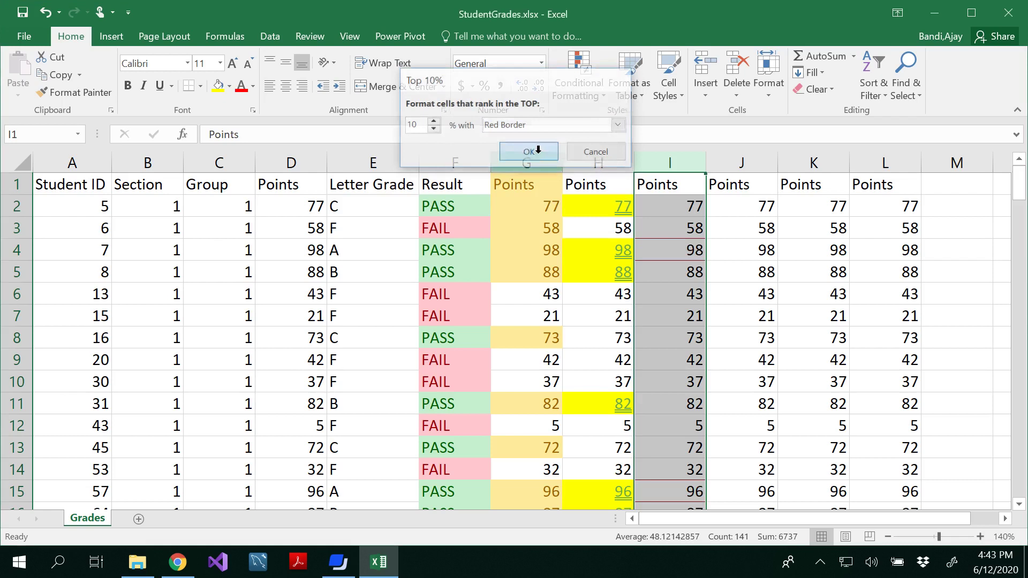
pyautogui.click(529, 152)
pyautogui.click(693, 249)
pyautogui.scroll(-12, 692, 246)
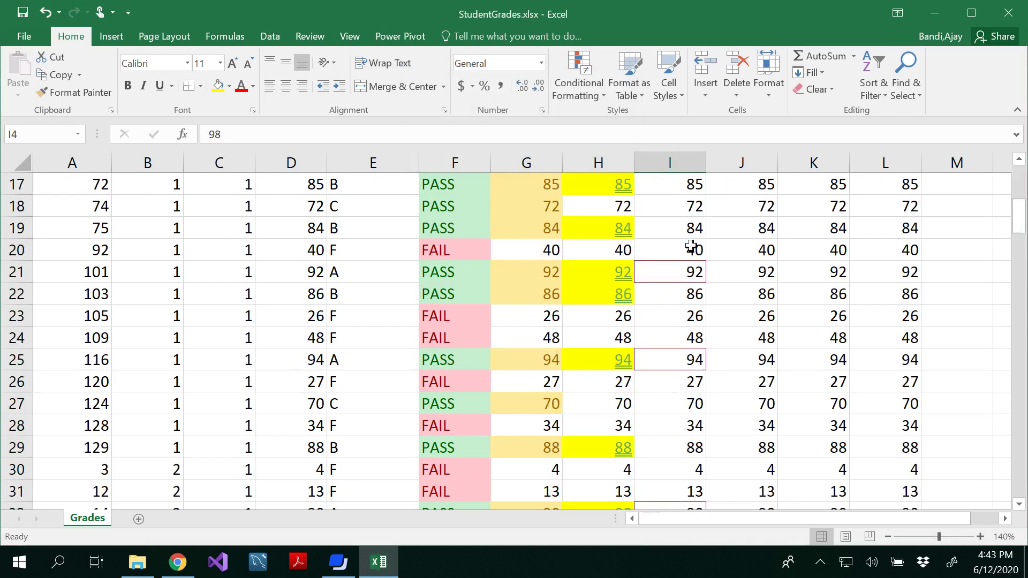
pyautogui.scroll(-19, 680, 290)
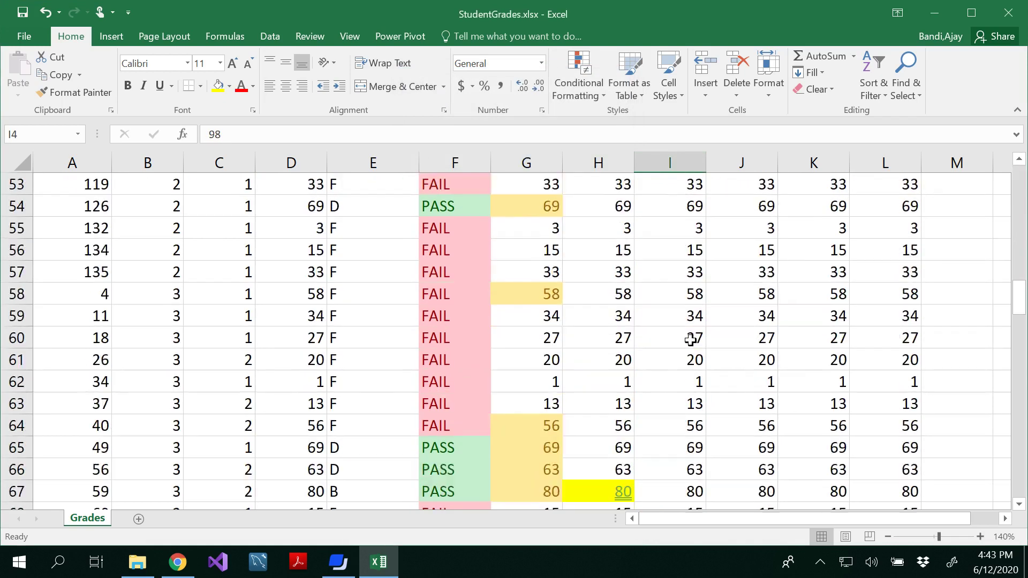
pyautogui.scroll(-16, 691, 340)
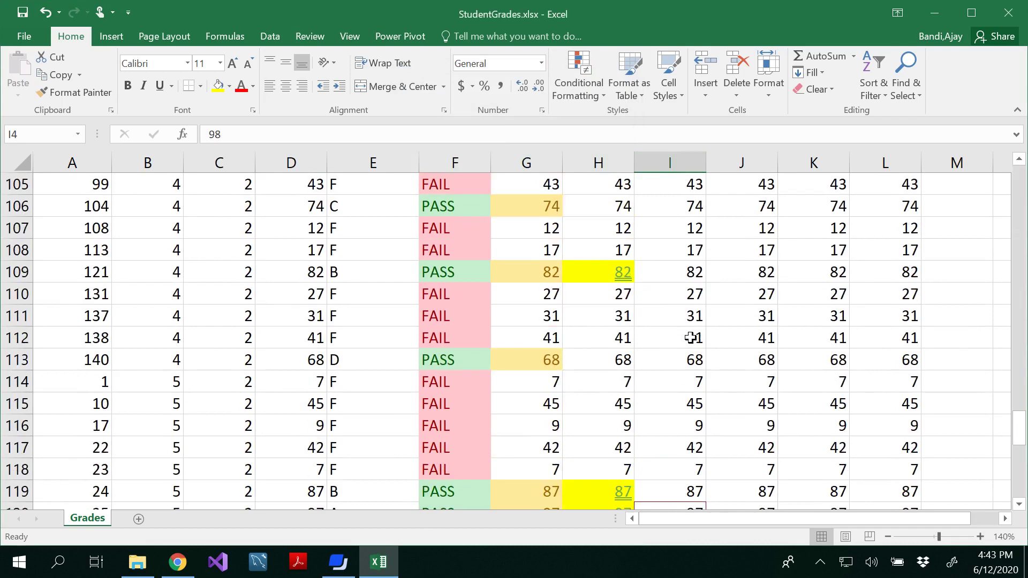
pyautogui.scroll(7, 691, 338)
pyautogui.scroll(20, 691, 337)
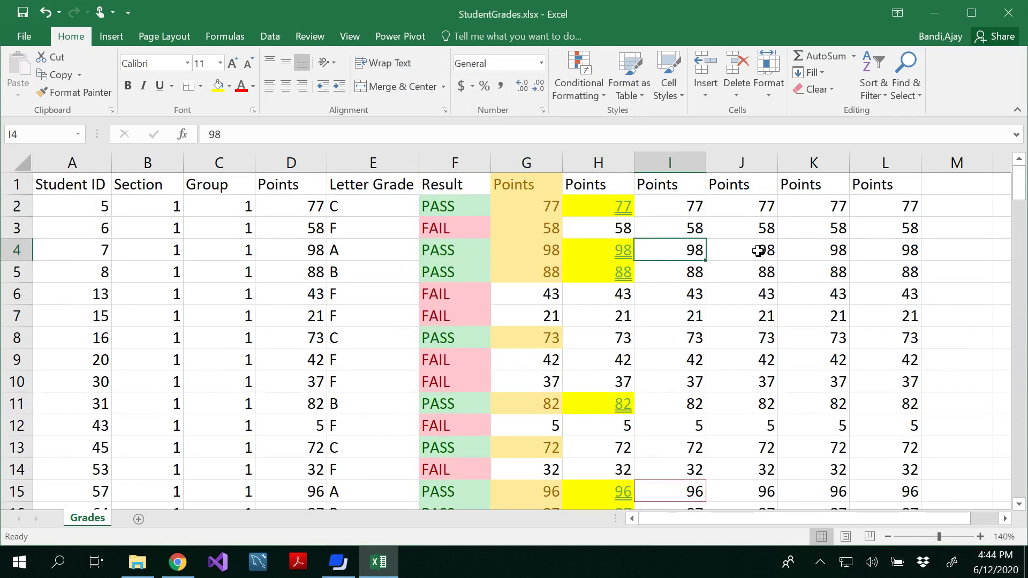
pyautogui.click(682, 162)
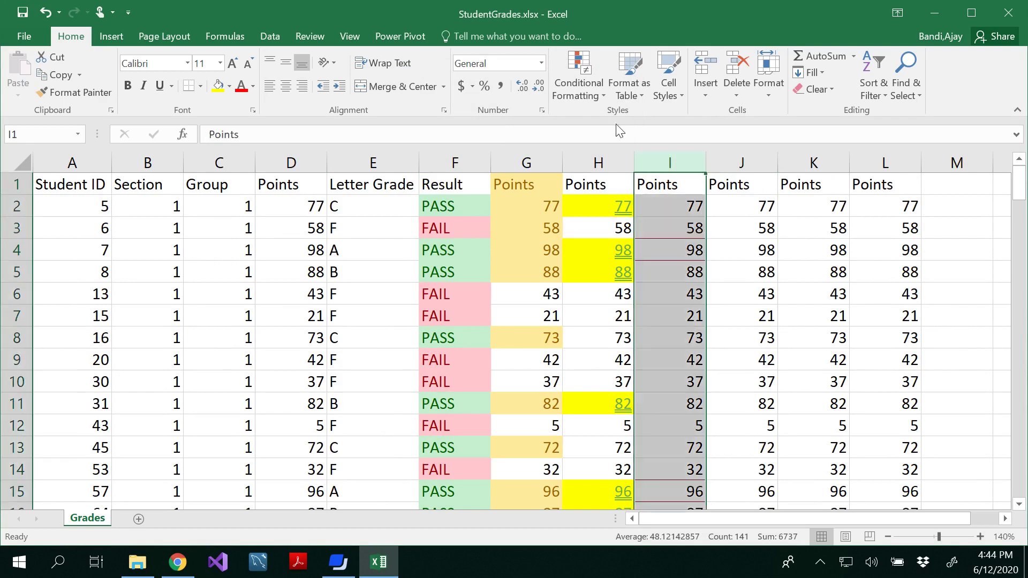
pyautogui.click(591, 95)
pyautogui.moveTo(611, 305)
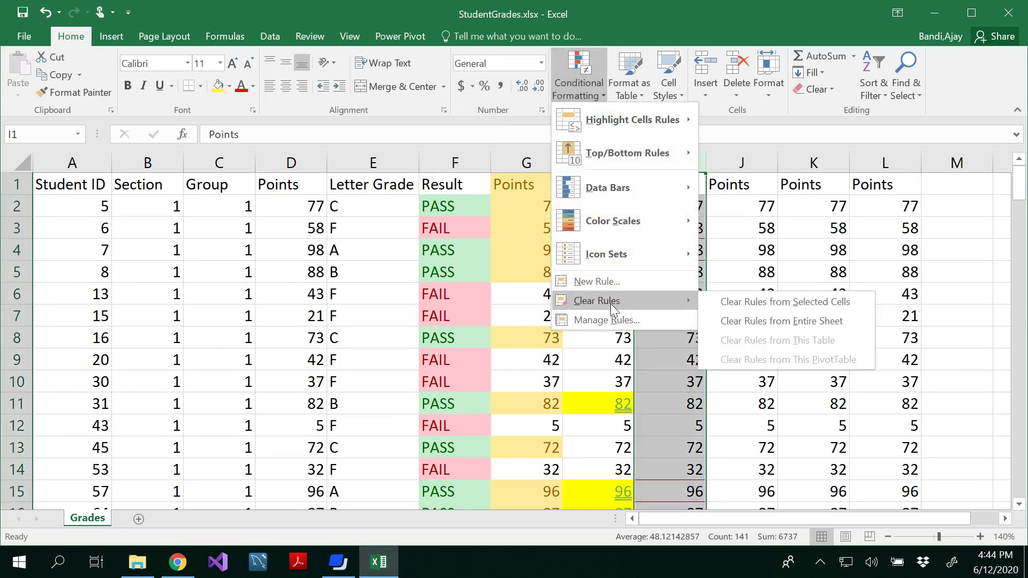
pyautogui.click(730, 303)
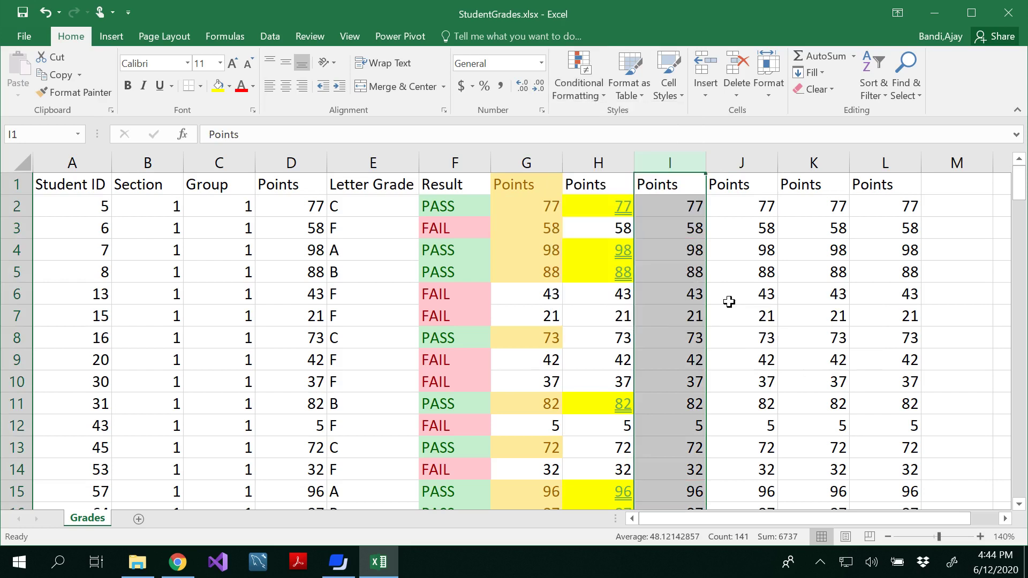
pyautogui.click(587, 82)
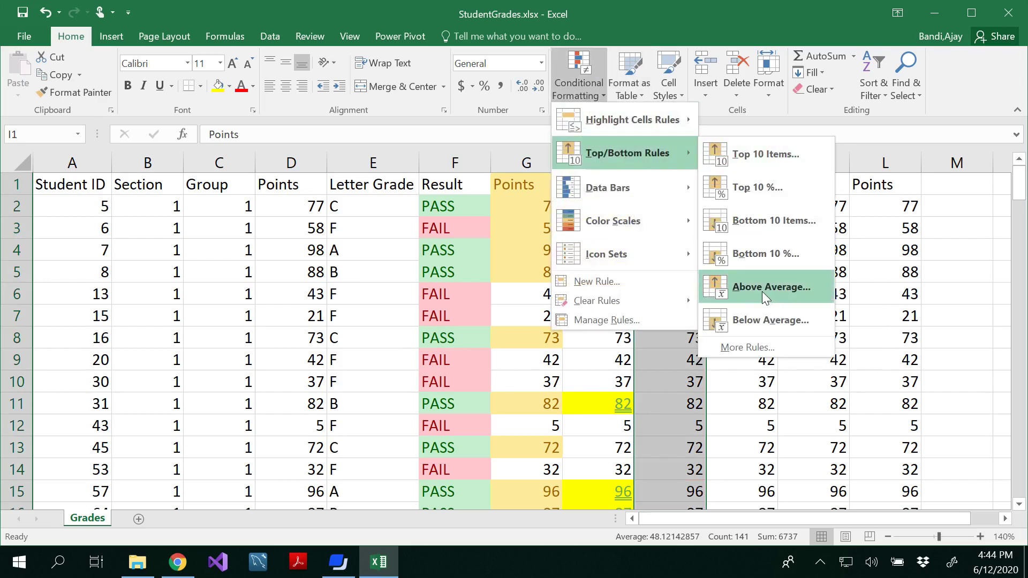
pyautogui.click(754, 286)
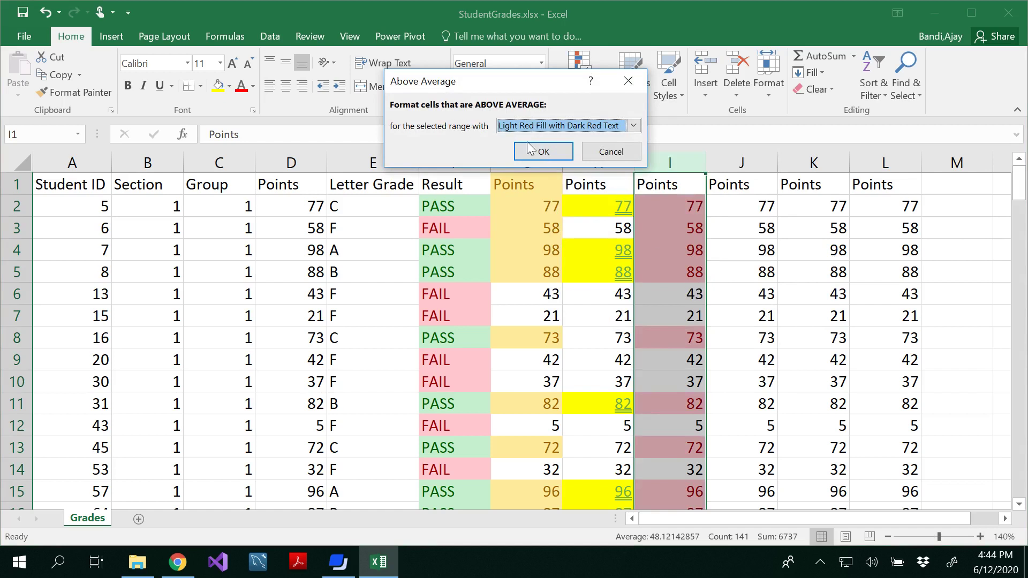
pyautogui.click(633, 125)
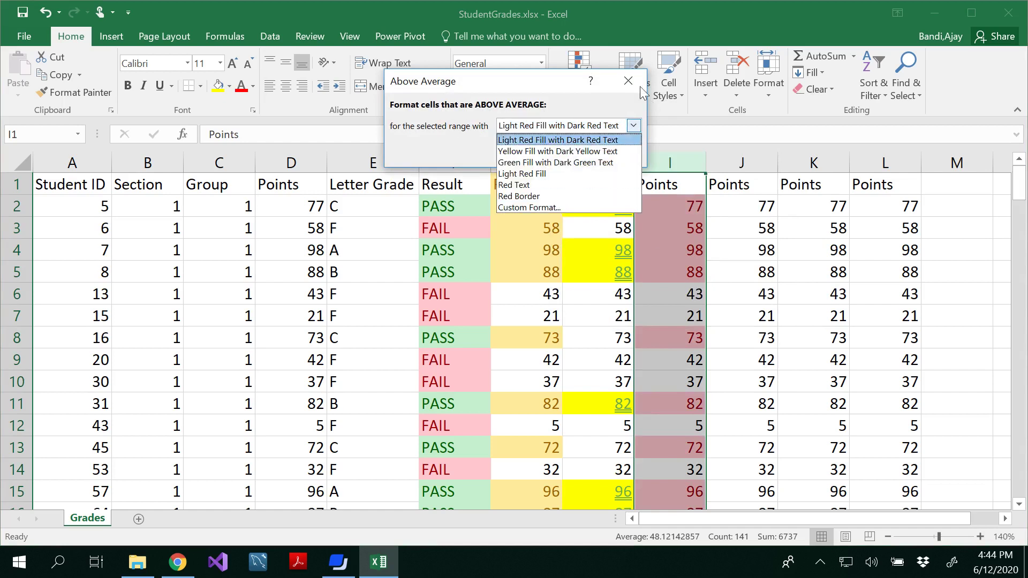
pyautogui.click(634, 126)
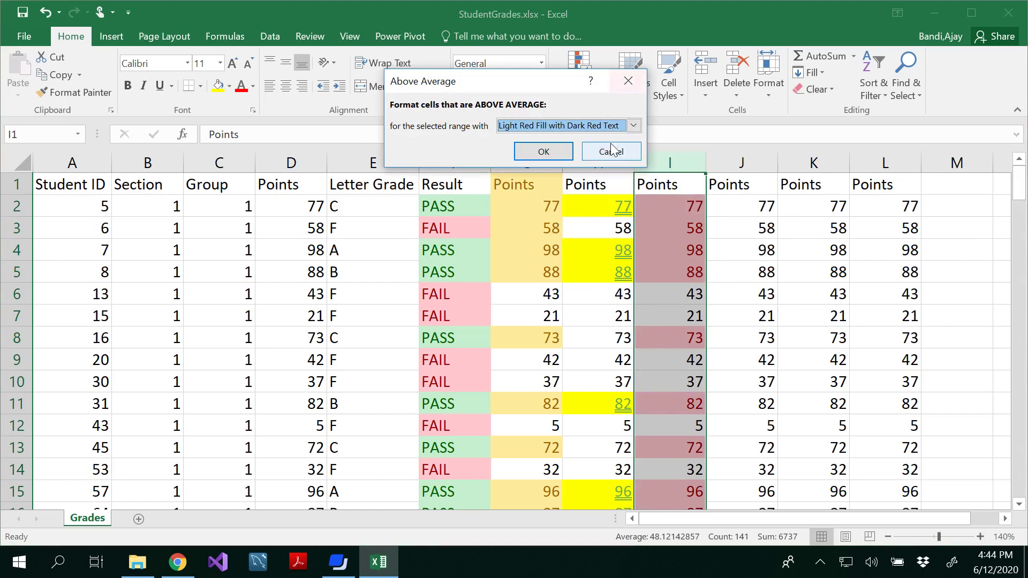
pyautogui.click(633, 126)
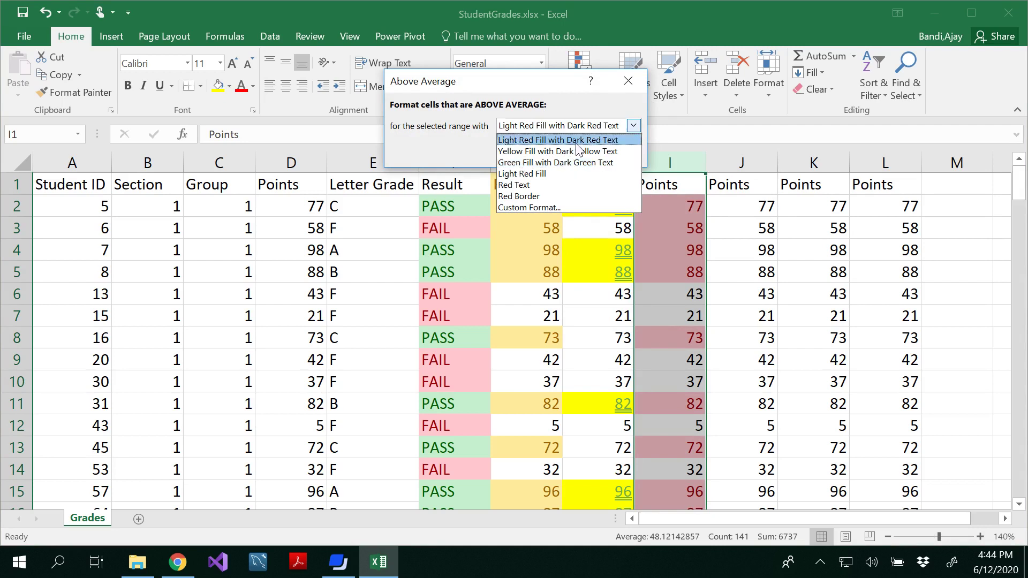
pyautogui.click(576, 151)
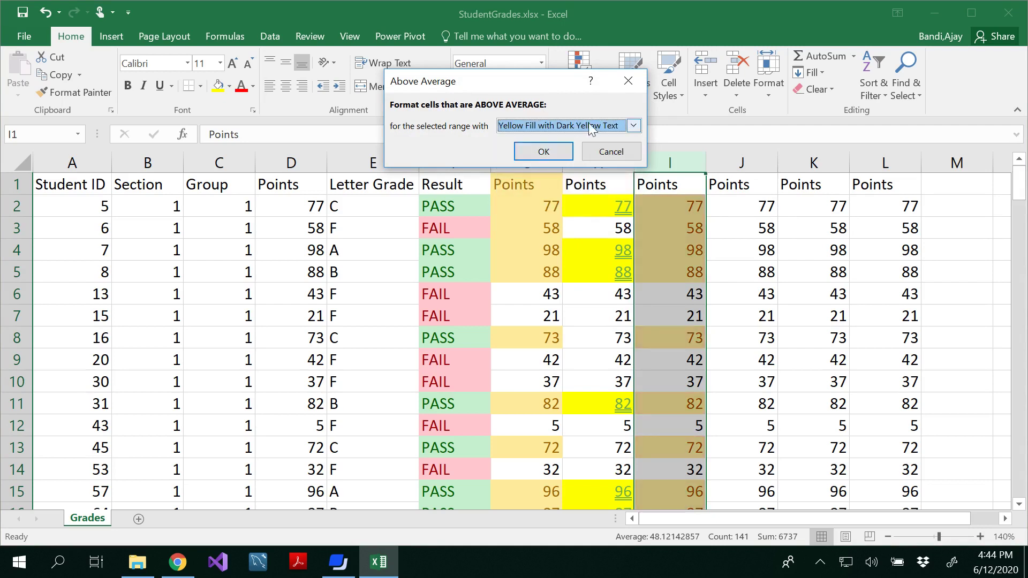
pyautogui.click(634, 125)
pyautogui.click(577, 142)
pyautogui.click(633, 125)
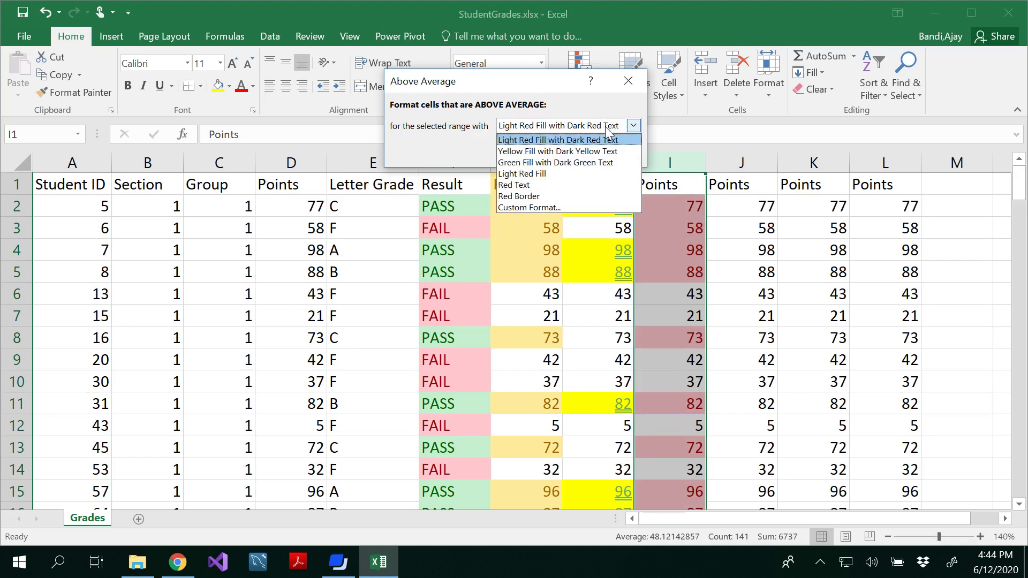
pyautogui.click(575, 174)
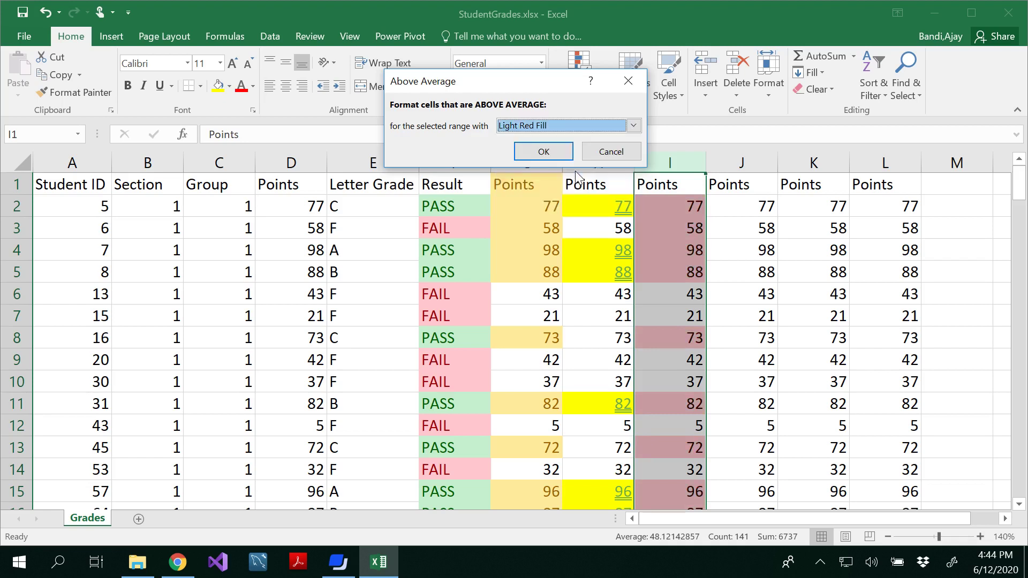
pyautogui.click(558, 150)
pyautogui.moveTo(742, 272); pyautogui.dragTo(741, 294)
pyautogui.click(712, 265)
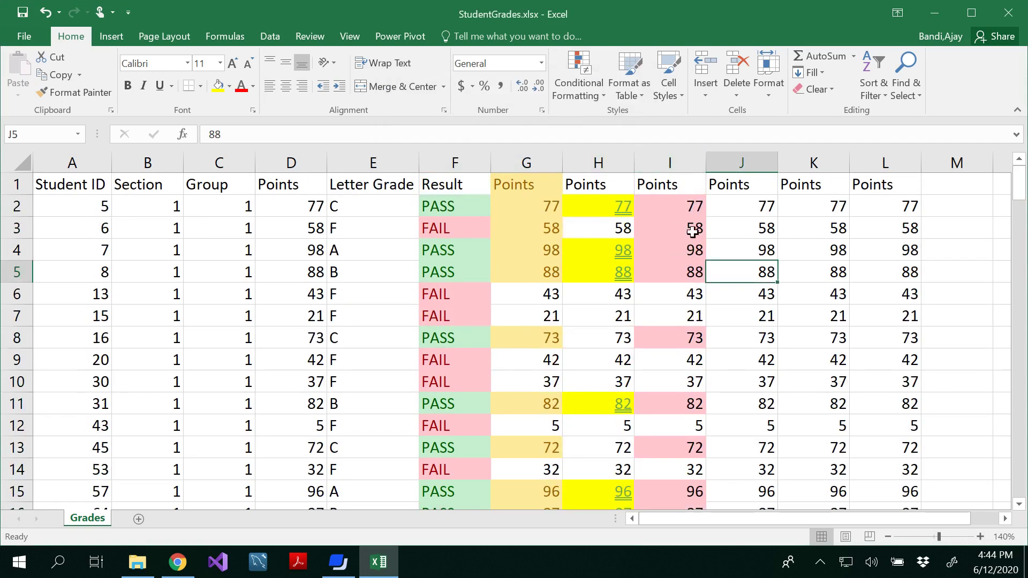
pyautogui.click(669, 163)
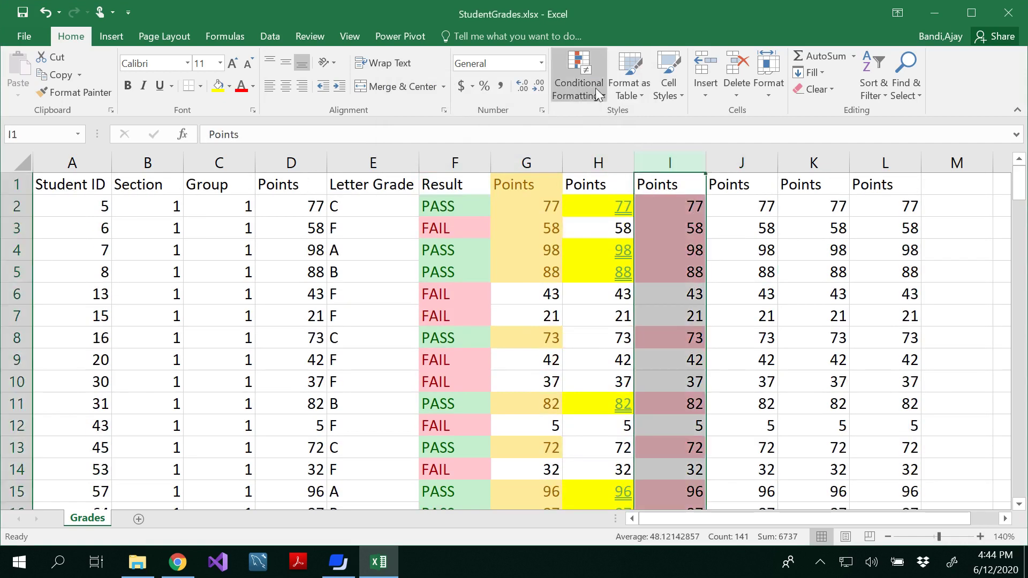
pyautogui.click(600, 94)
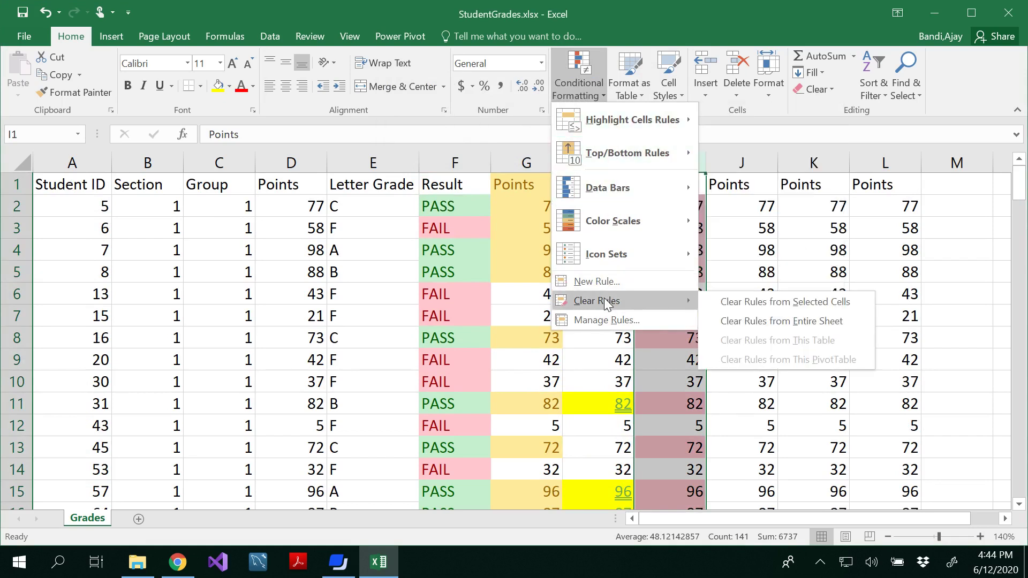
# - Remove column I's above-average rule and apply Blue gradient fill data bars instead
pyautogui.click(754, 308)
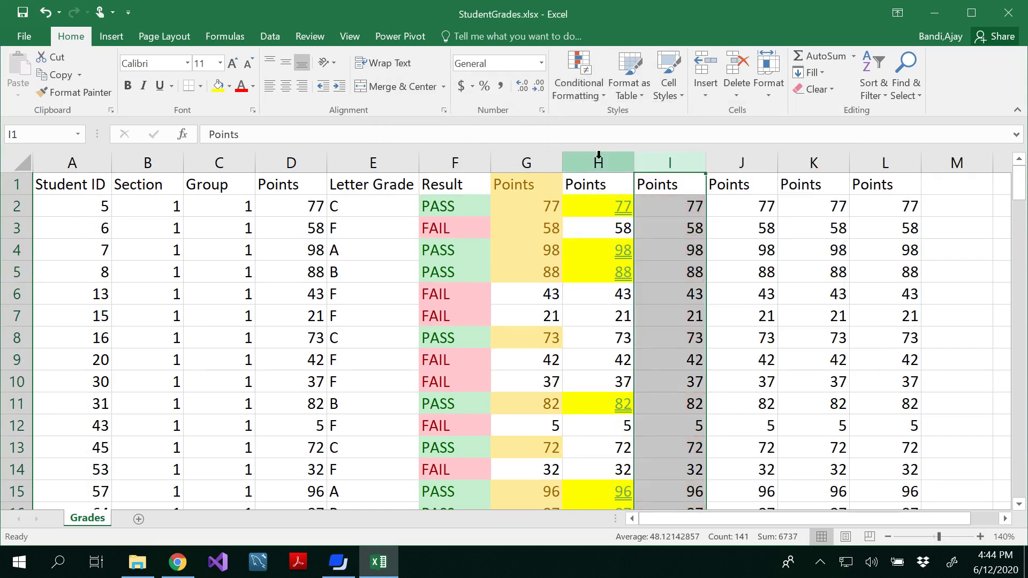
pyautogui.click(580, 102)
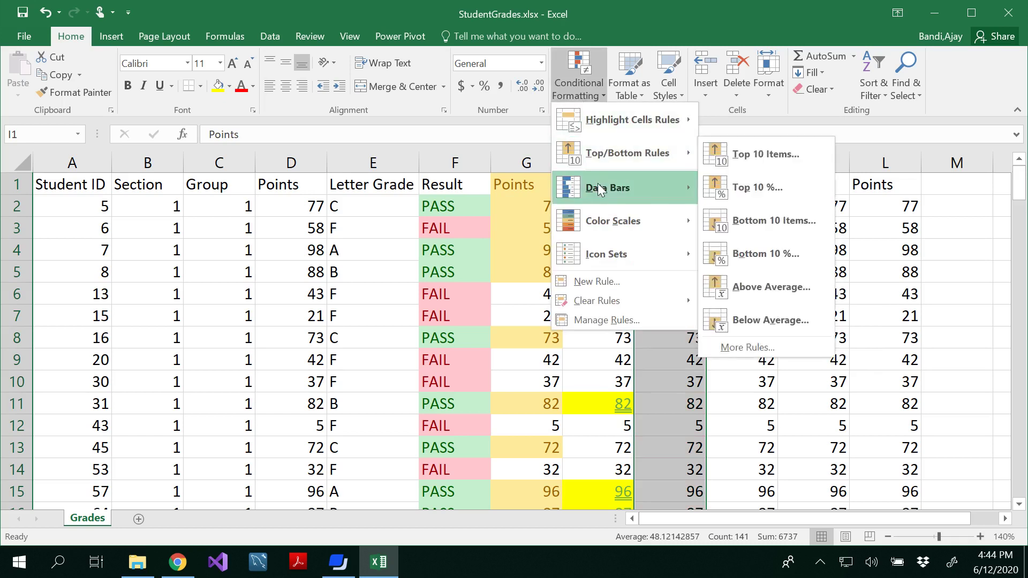
pyautogui.moveTo(600, 188)
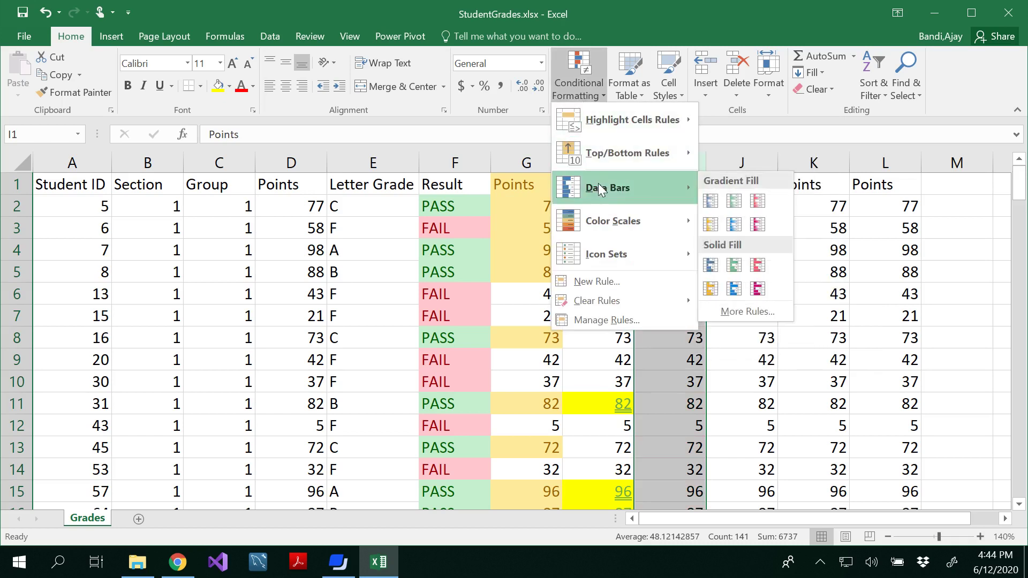
pyautogui.click(711, 202)
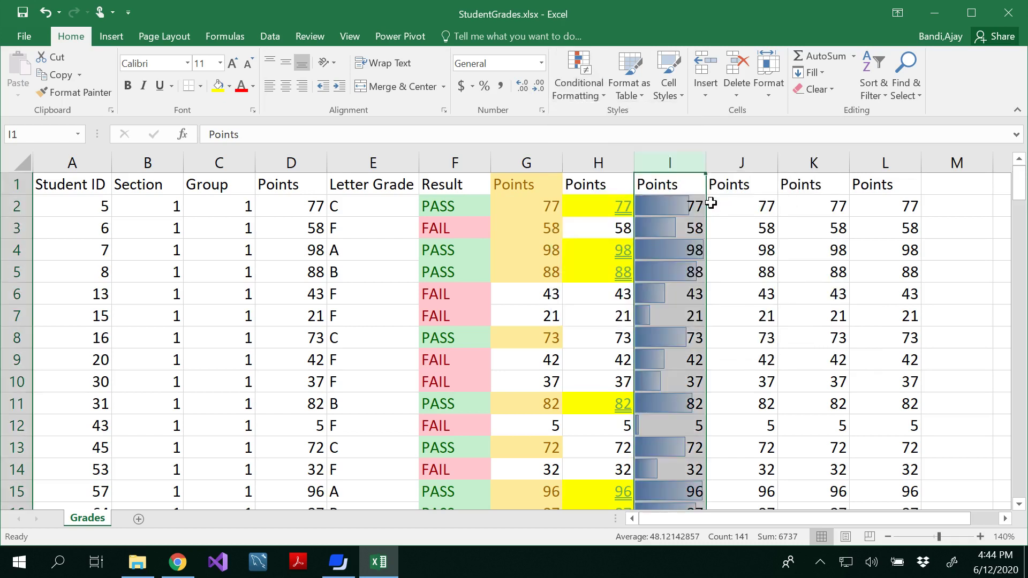
pyautogui.click(740, 148)
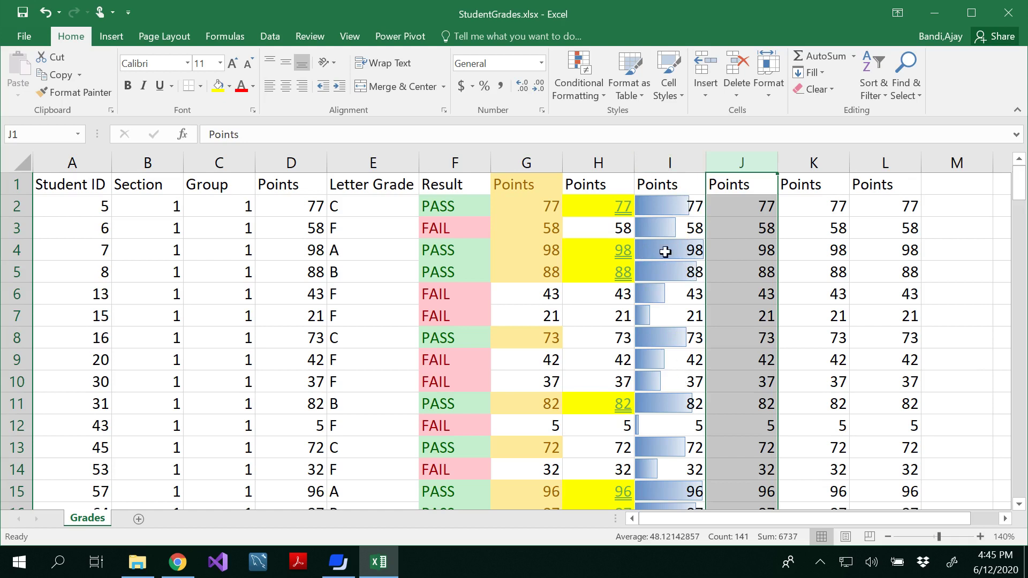
# - Create a custom data bar rule for column J with a light gold fill colour
pyautogui.click(592, 95)
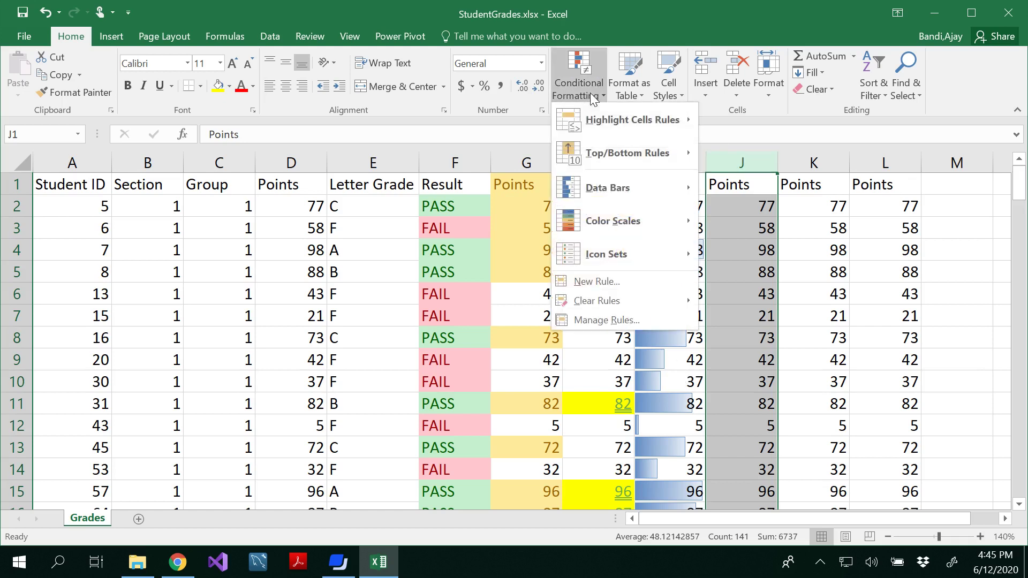
pyautogui.moveTo(612, 185)
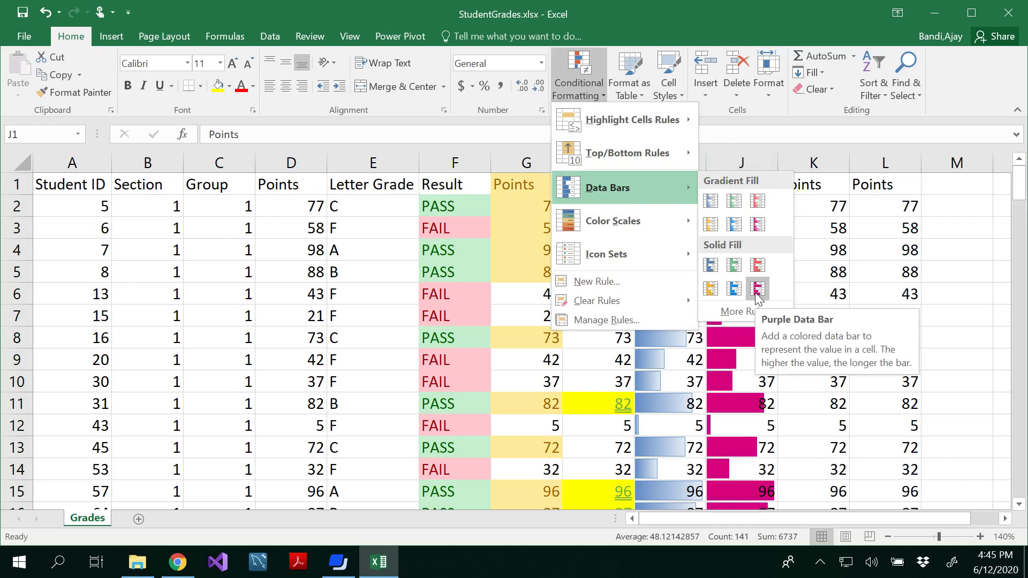
pyautogui.click(747, 313)
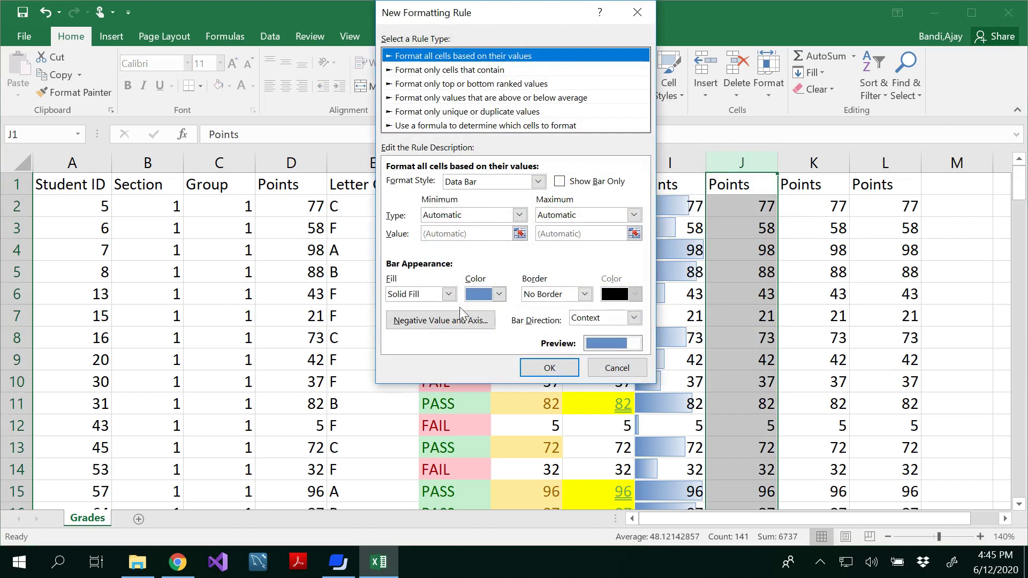
pyautogui.click(499, 294)
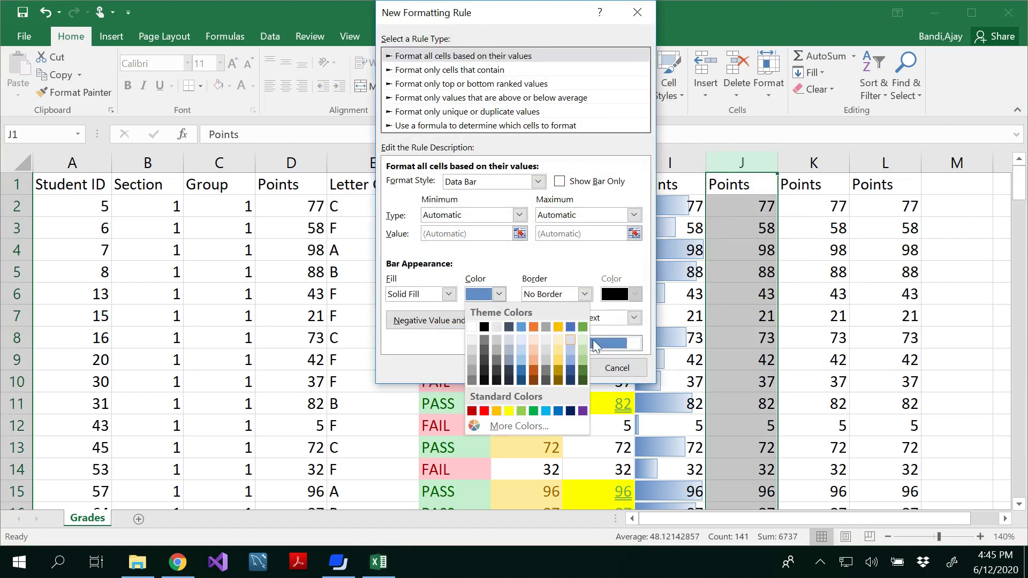
pyautogui.click(557, 356)
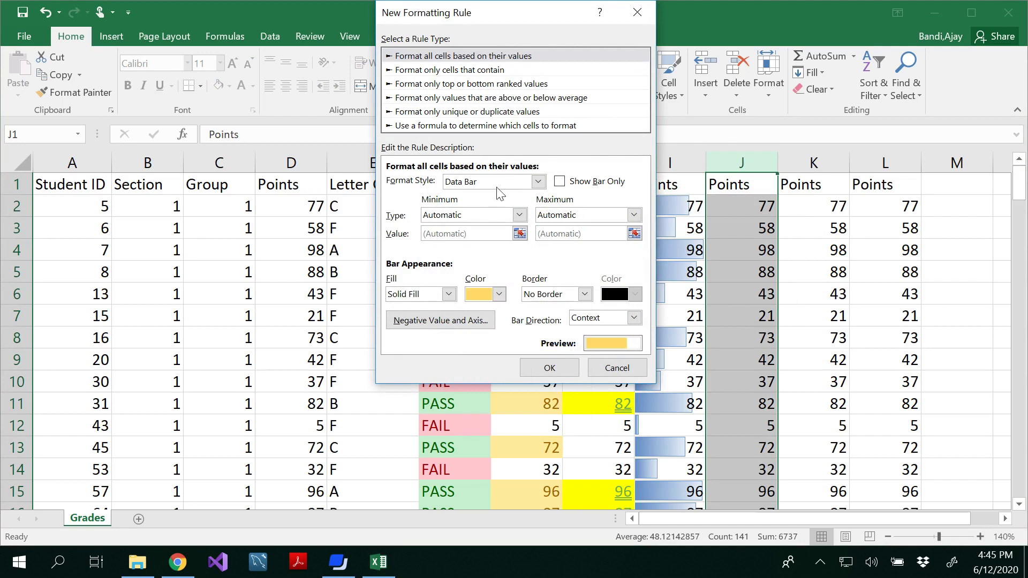
pyautogui.click(550, 368)
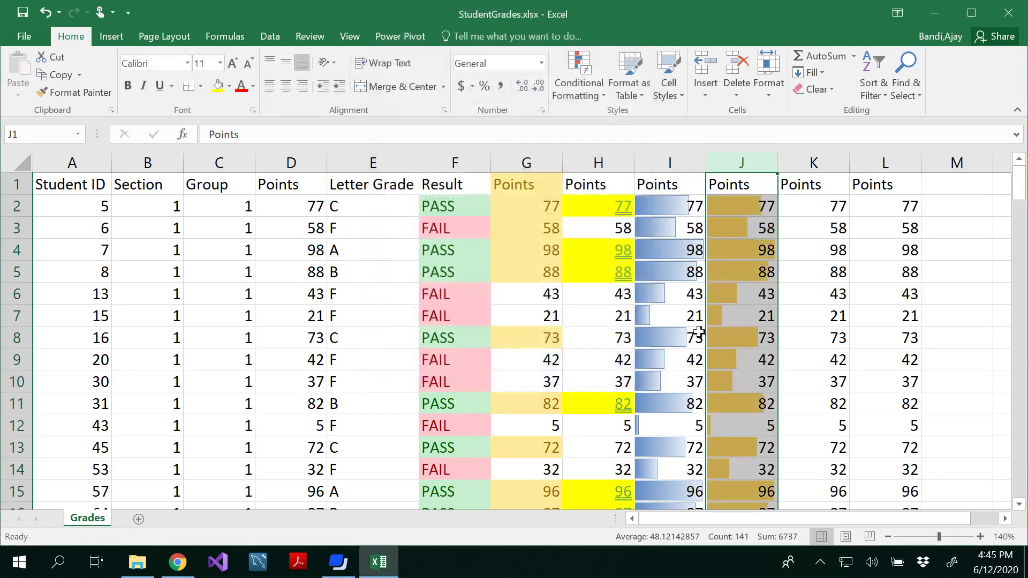
pyautogui.scroll(-17, 750, 361)
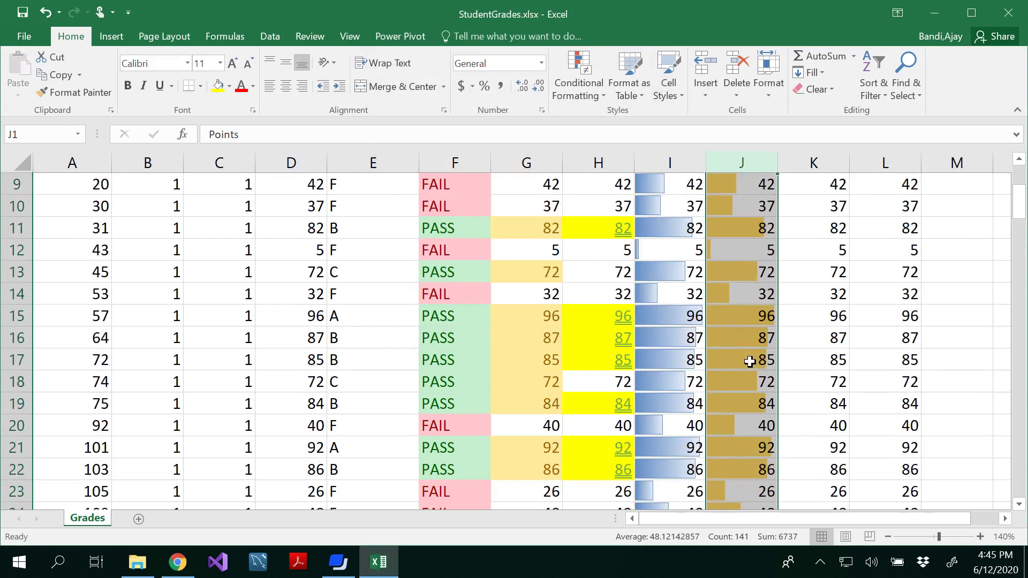
pyautogui.scroll(17, 750, 361)
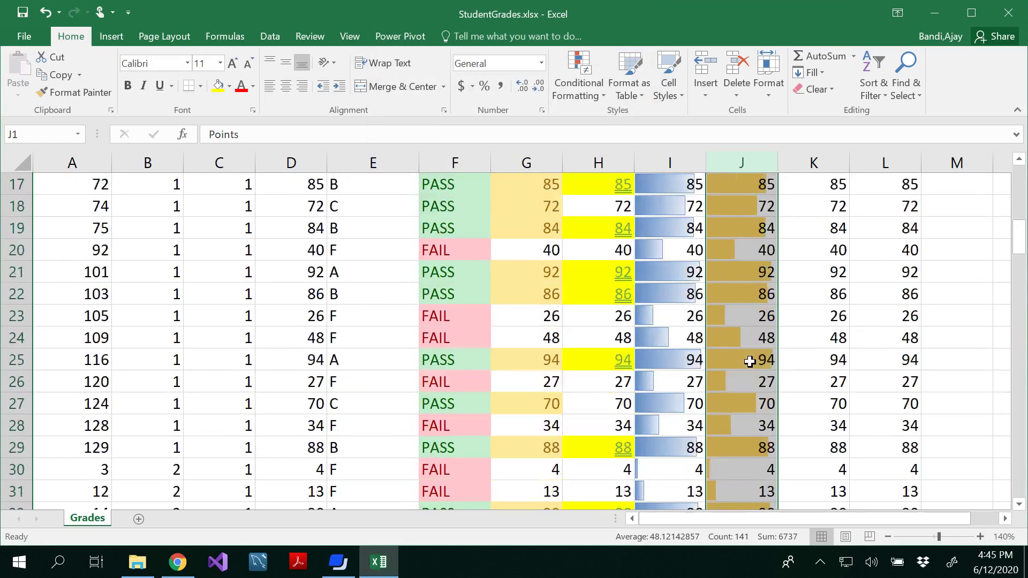
# - Apply the Green - Yellow - Red Color Scale to column K
pyautogui.click(816, 163)
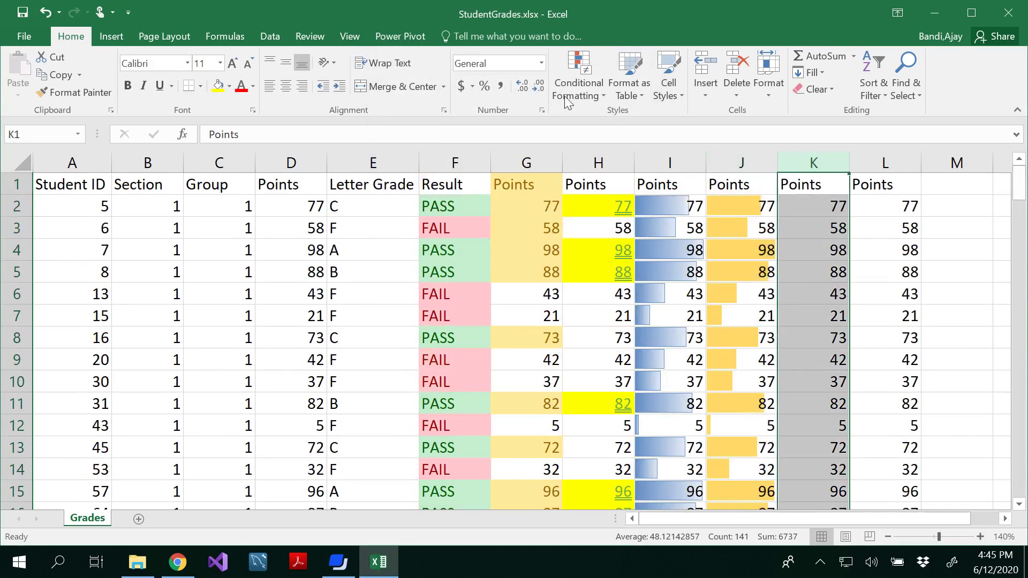
pyautogui.click(584, 90)
pyautogui.moveTo(598, 220)
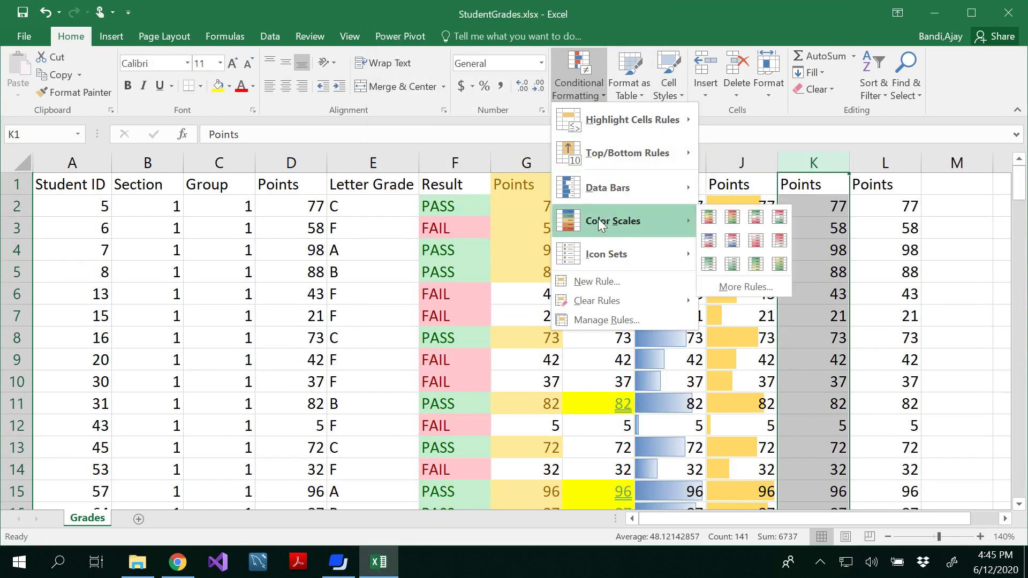
pyautogui.click(711, 220)
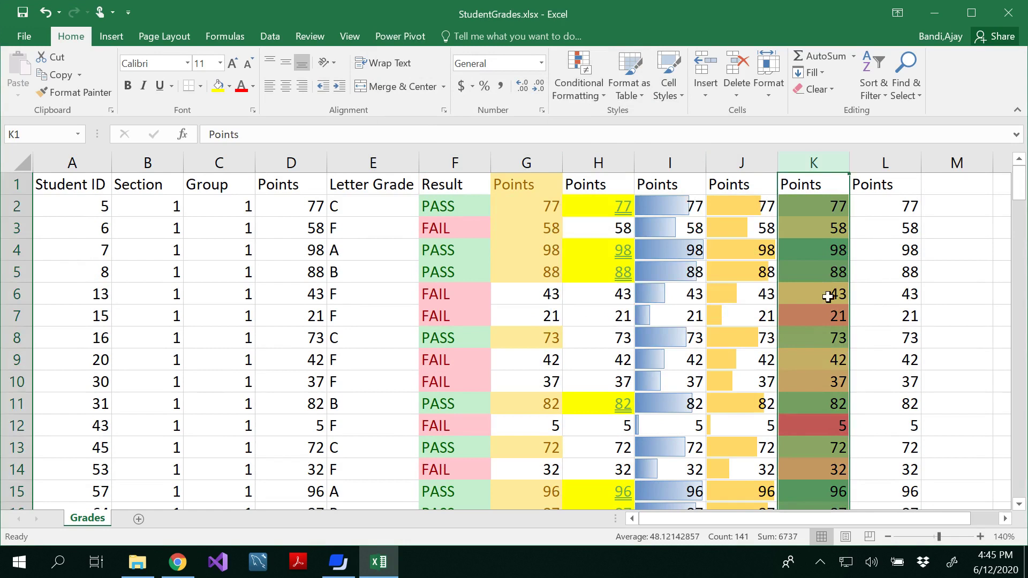
# - Deselect column K and scroll through the scores to check the green-to-red shading
pyautogui.click(862, 224)
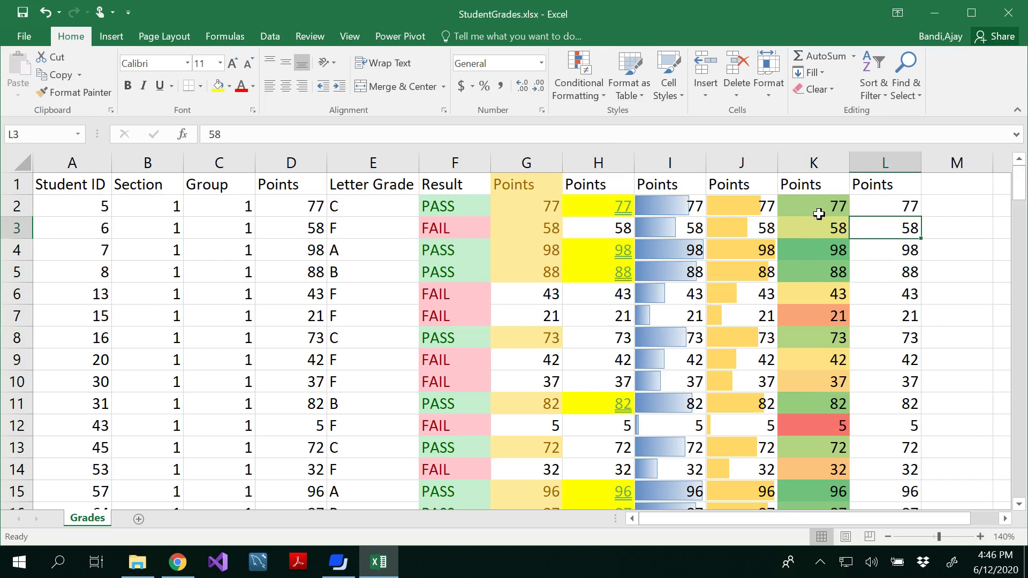
pyautogui.scroll(-5, 808, 338)
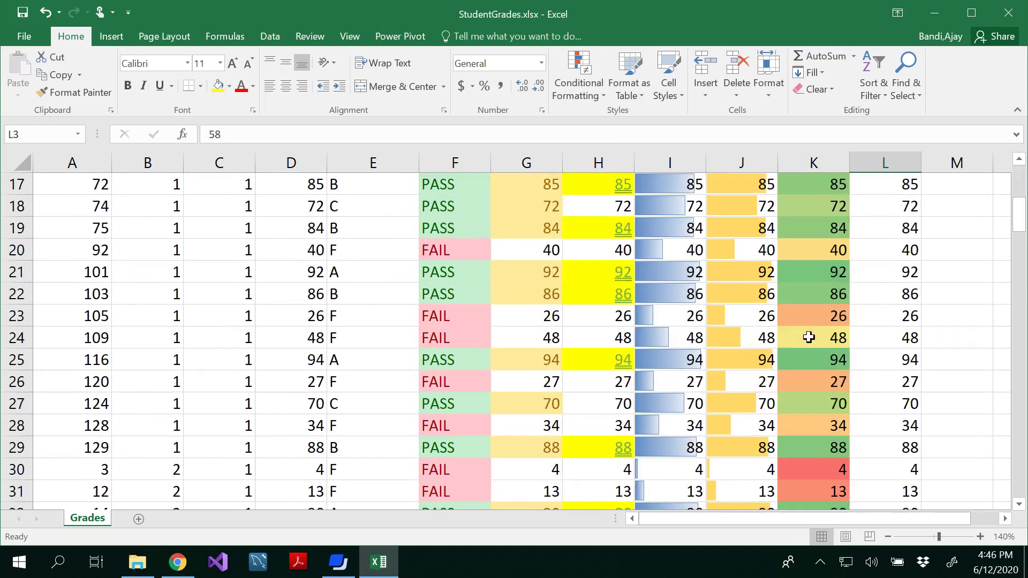
pyautogui.scroll(-9, 809, 337)
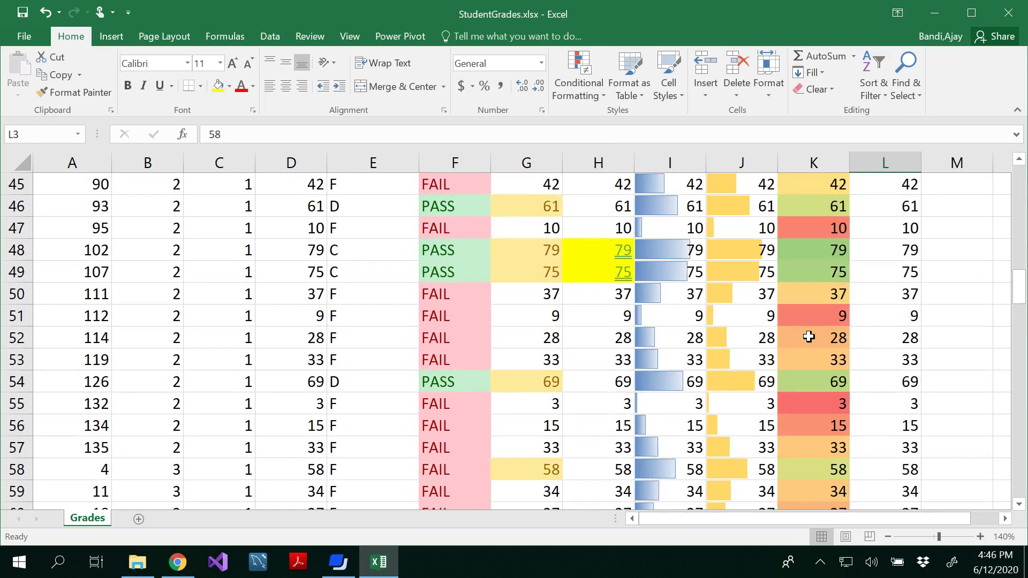
pyautogui.scroll(-8, 809, 336)
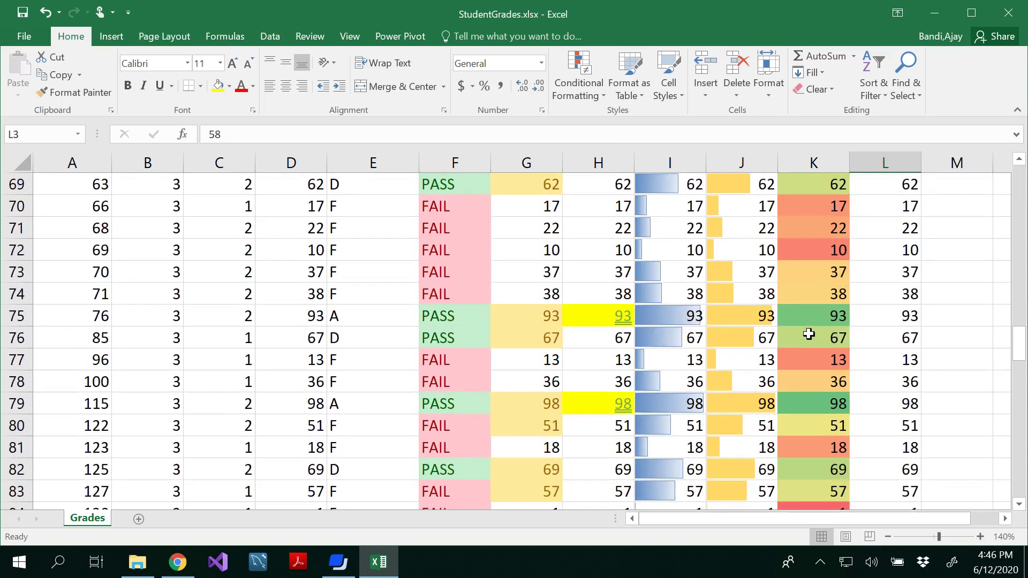
pyautogui.scroll(-4, 809, 334)
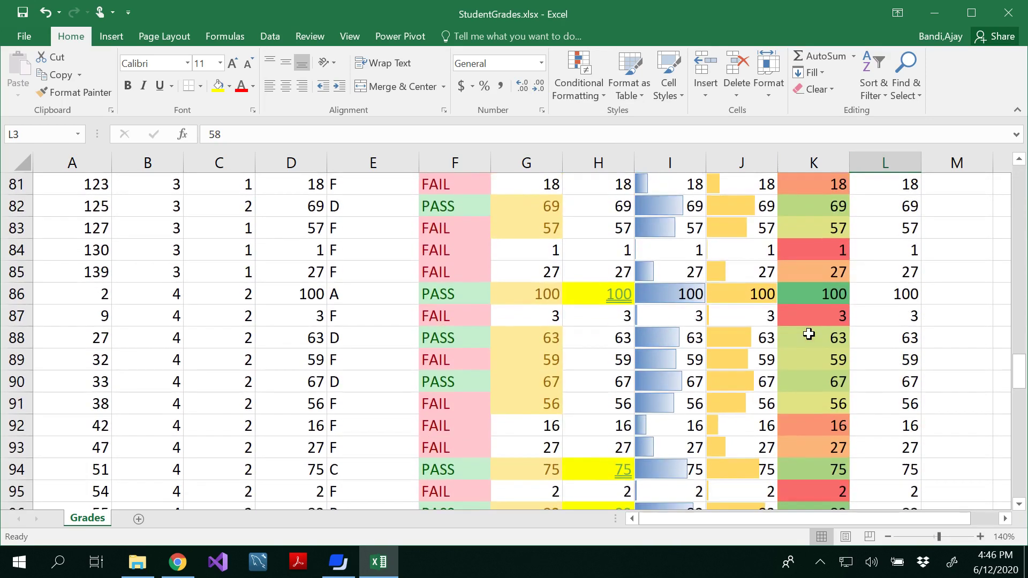
pyautogui.scroll(-4, 809, 334)
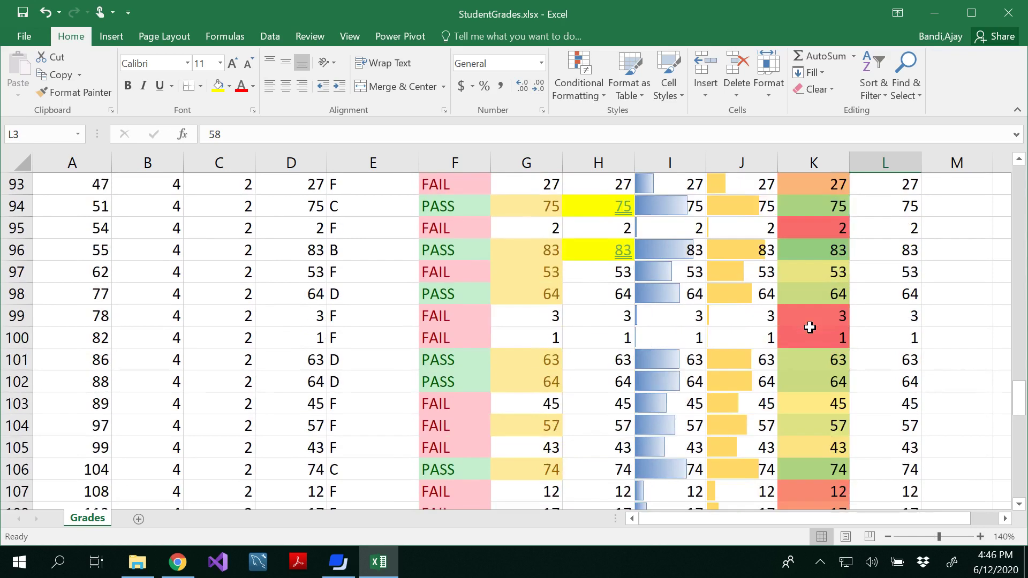
pyautogui.scroll(5, 809, 329)
pyautogui.scroll(20, 810, 327)
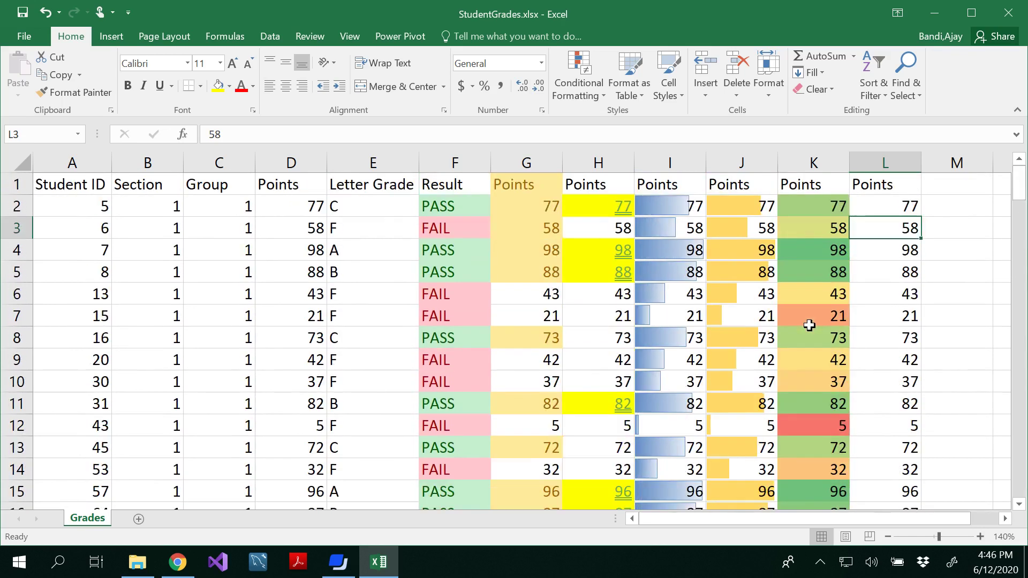
# - Apply the Red - White Color Scale to the Points values in column L
pyautogui.click(885, 162)
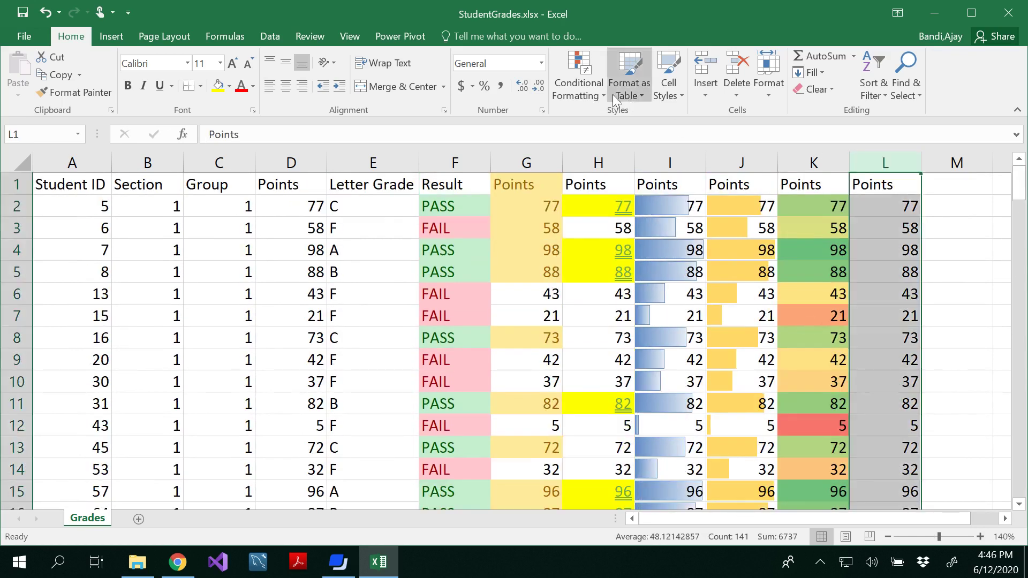
pyautogui.click(591, 91)
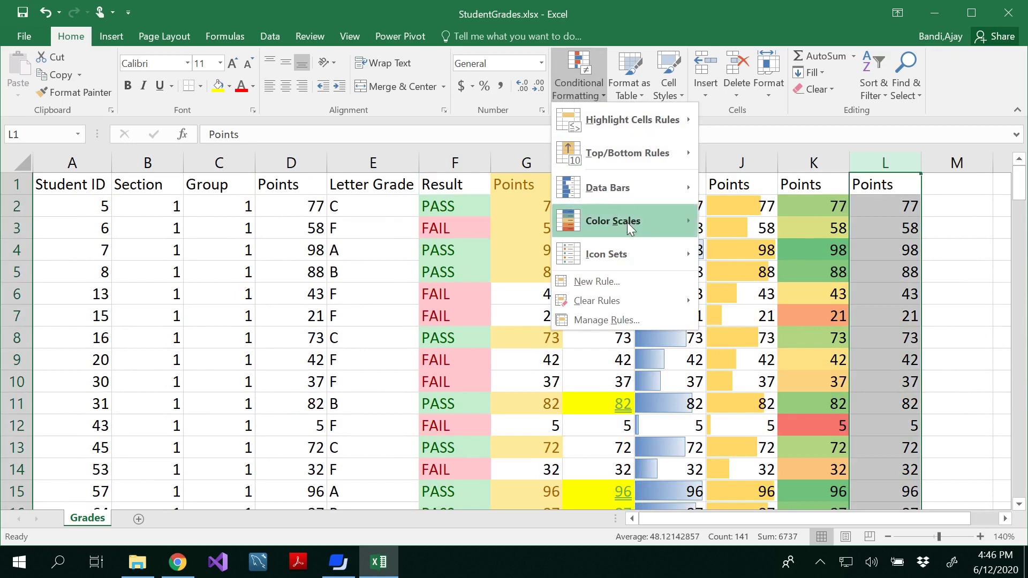
pyautogui.moveTo(628, 223)
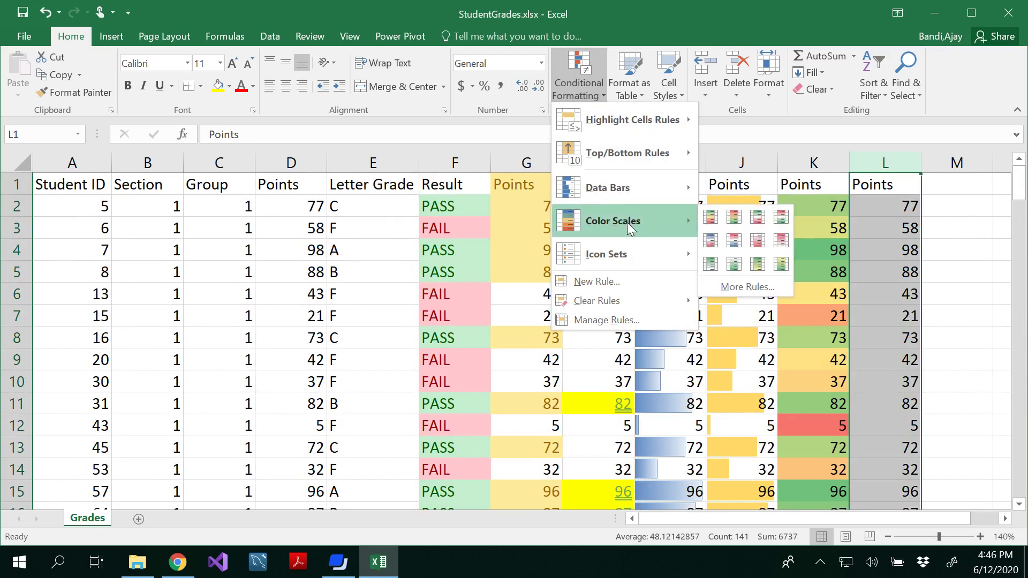
pyautogui.click(782, 242)
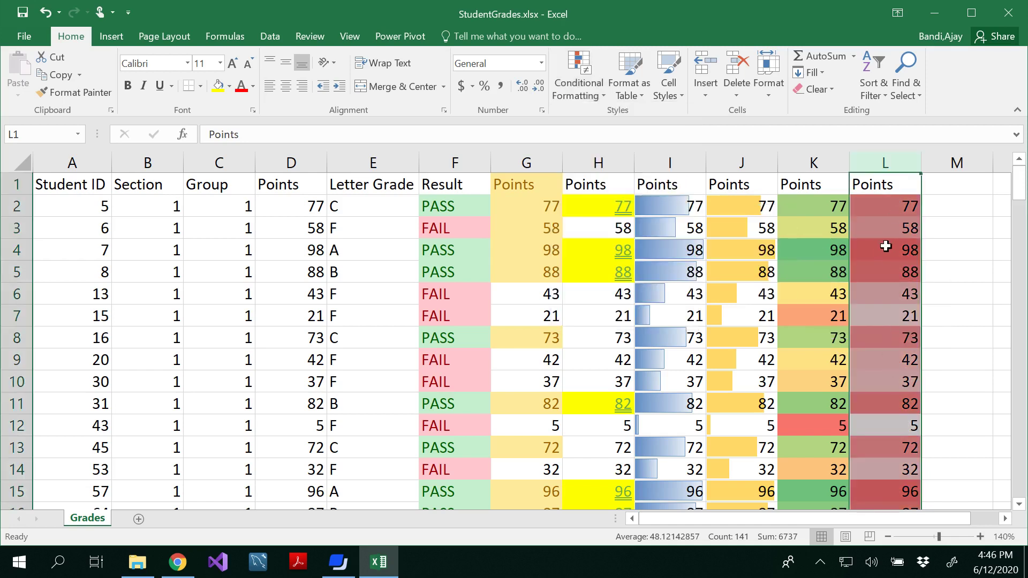
# - Copy the Points column D and paste it into column M
pyautogui.click(304, 161)
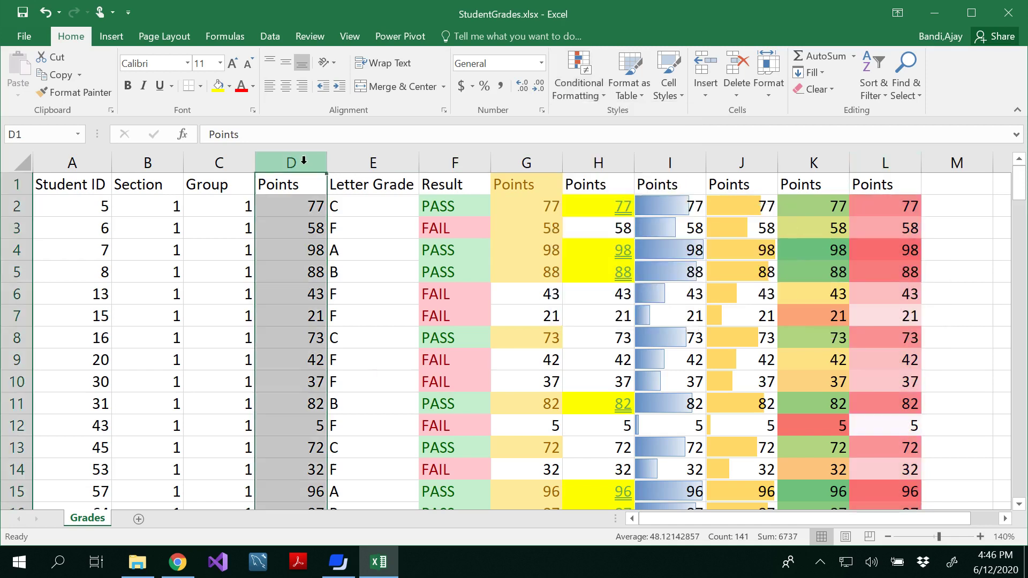
pyautogui.hotkey('ctrl', 'c')
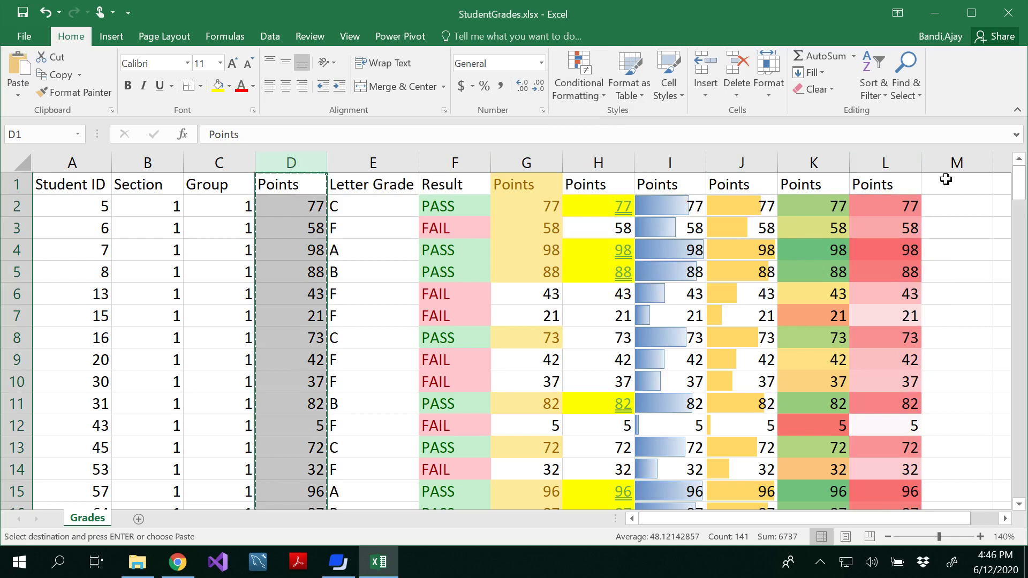
pyautogui.click(951, 163)
pyautogui.hotkey('ctrl', 'v')
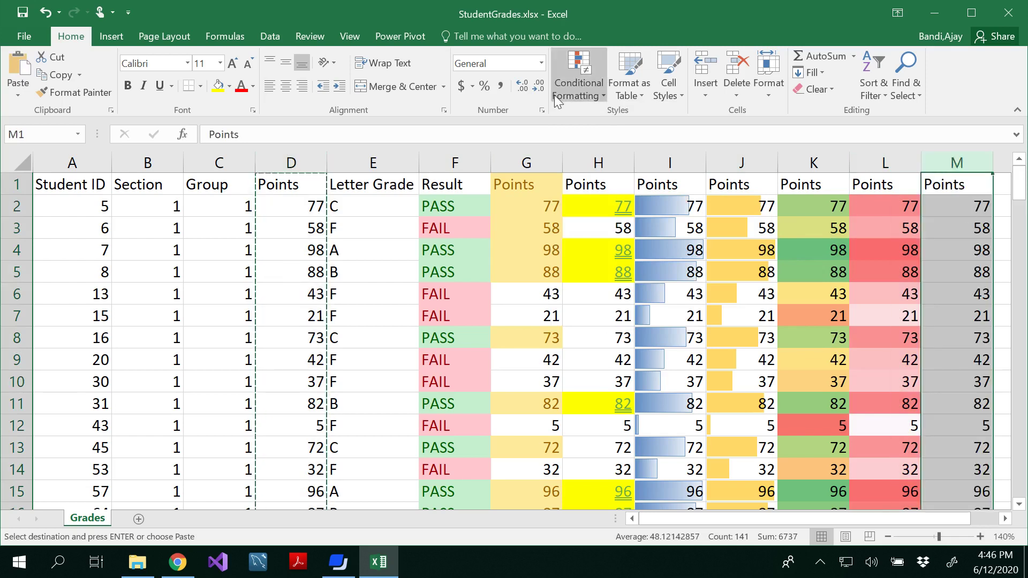
# - Add a new 2-Color Scale rule to column M: dark grey minimum, blue maximum
pyautogui.click(578, 89)
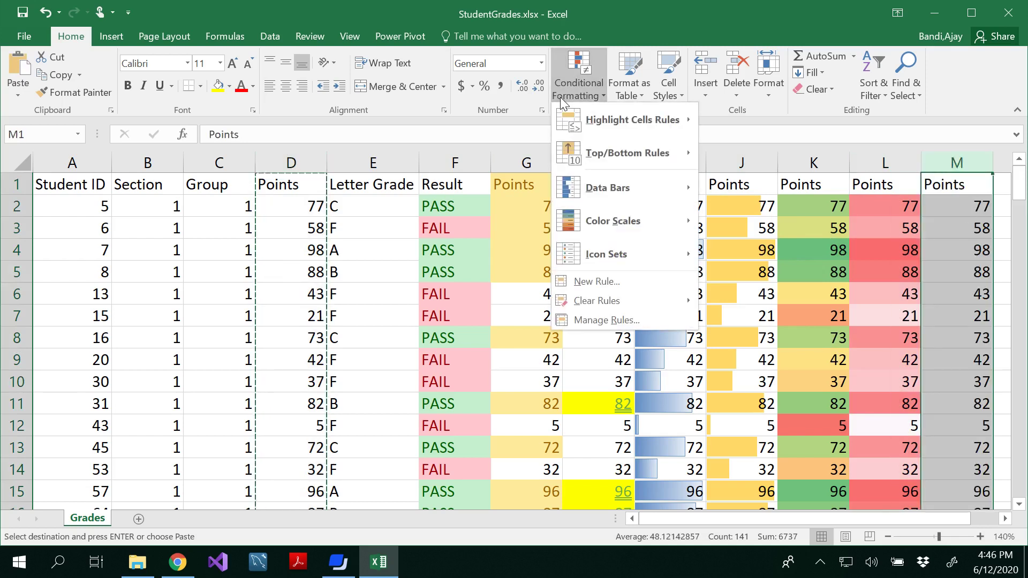
pyautogui.click(613, 278)
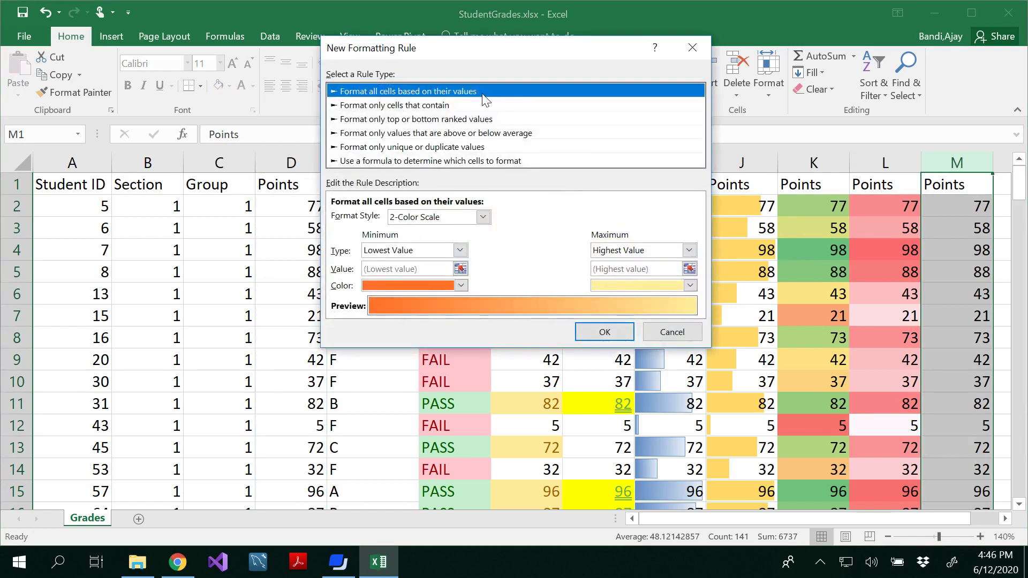
pyautogui.click(461, 285)
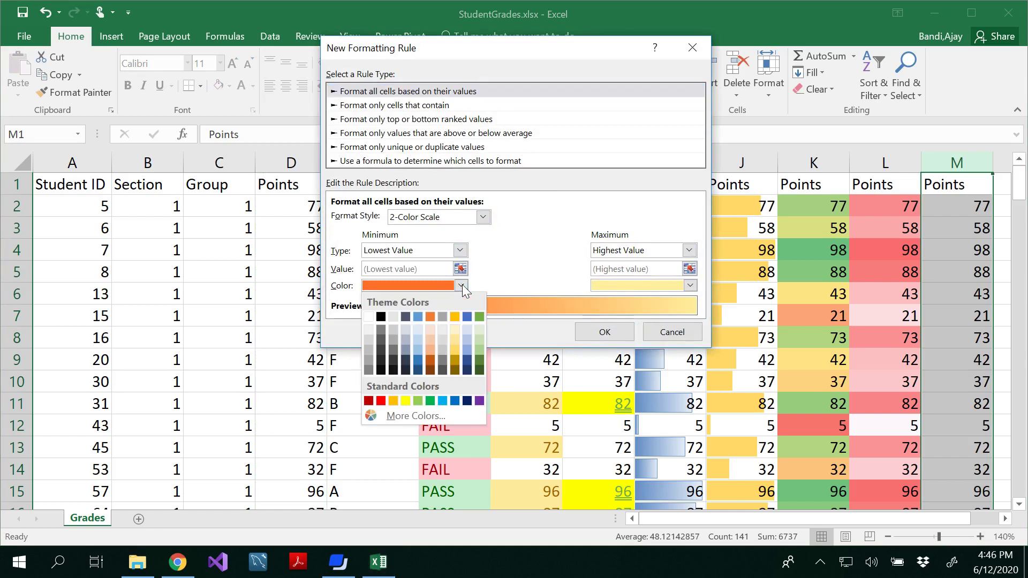
pyautogui.click(444, 359)
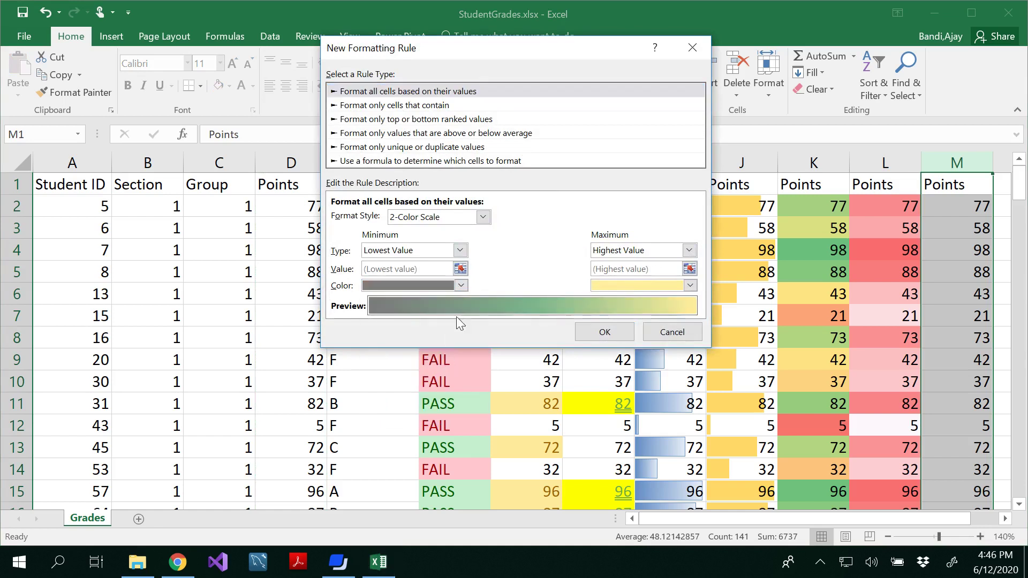
pyautogui.click(691, 285)
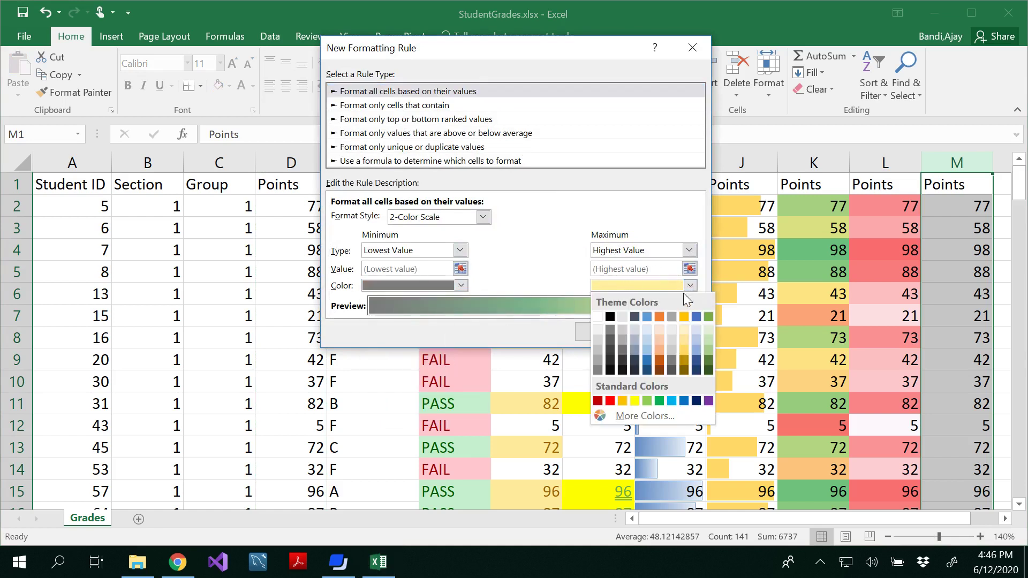
pyautogui.click(696, 317)
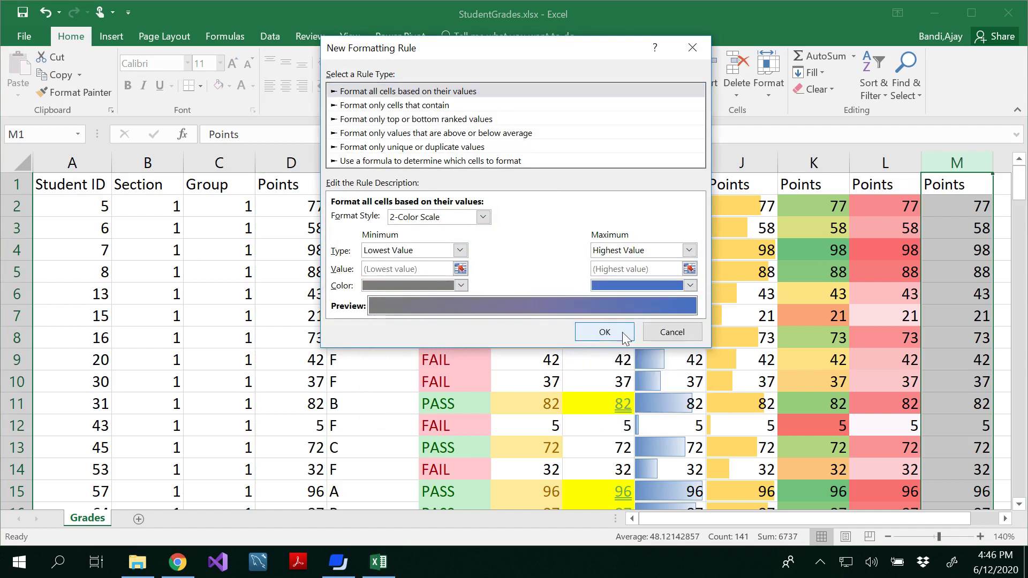
pyautogui.click(604, 332)
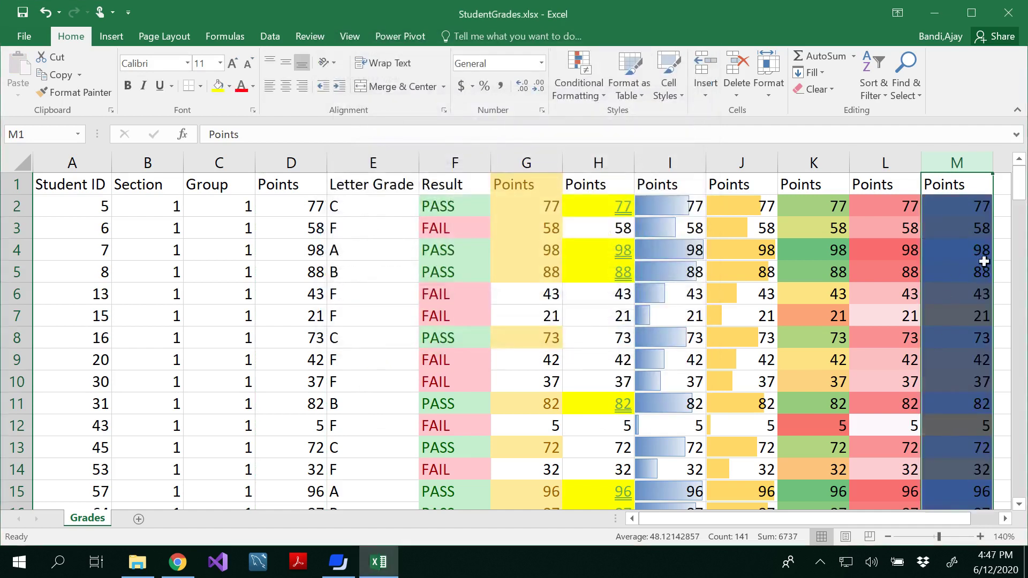
# - Add solid fill pink data bars to column M
pyautogui.click(1000, 211)
pyautogui.click(955, 163)
pyautogui.click(590, 95)
pyautogui.moveTo(590, 188)
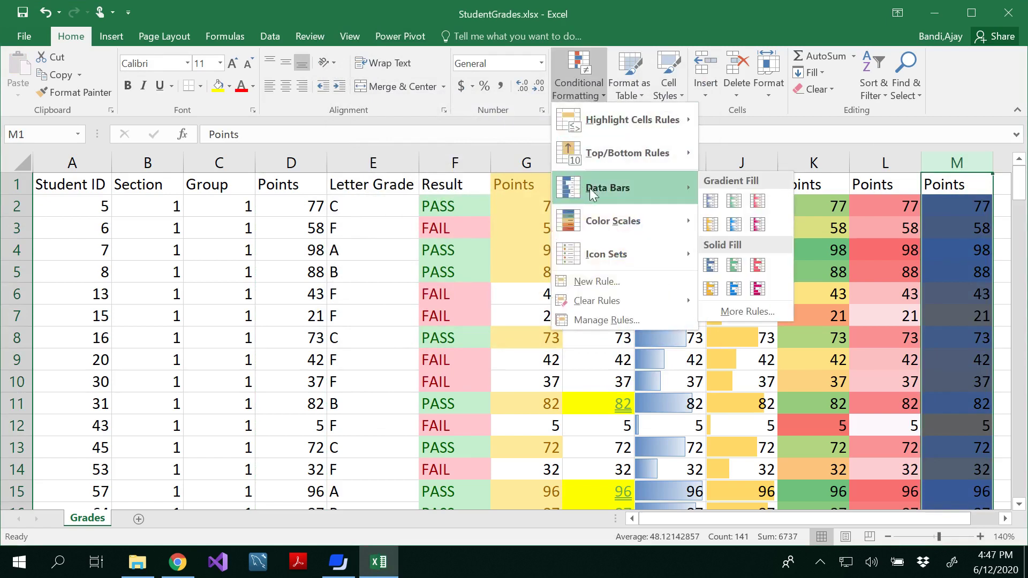
pyautogui.click(758, 289)
# - Deselect column M and review the pink bars over the grey-blue scale
pyautogui.click(1003, 229)
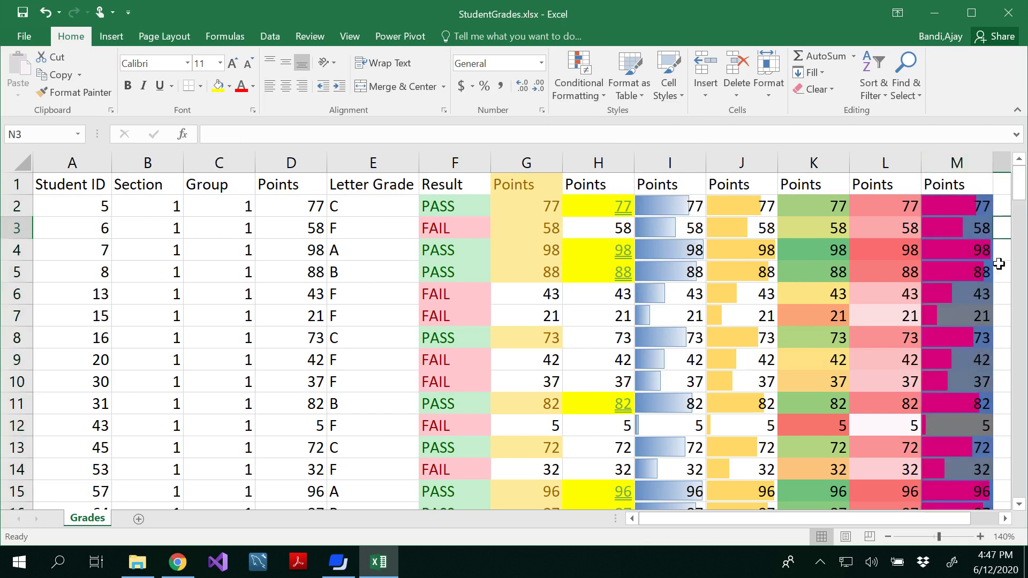
pyautogui.moveTo(815, 517); pyautogui.dragTo(841, 518)
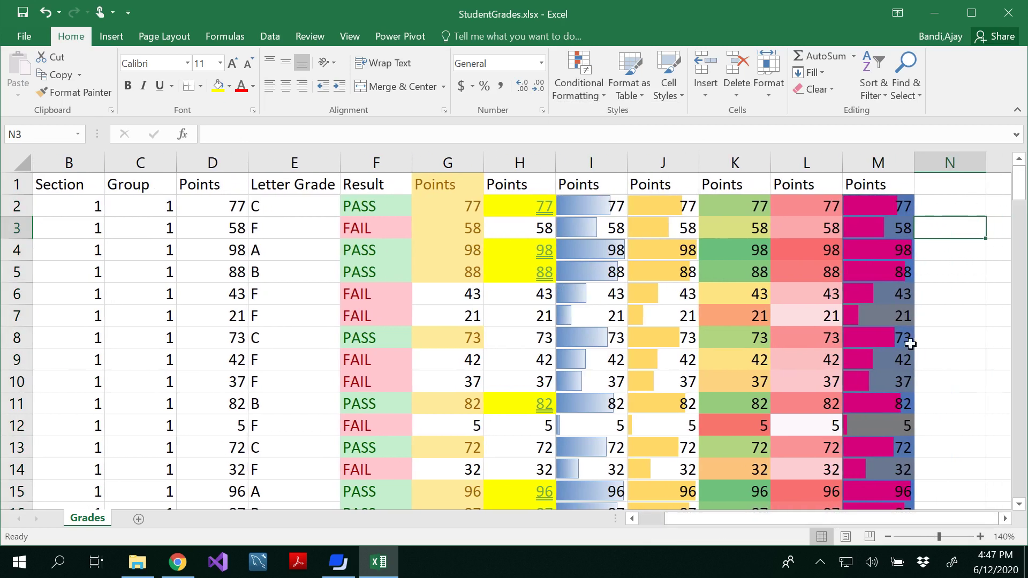
pyautogui.scroll(-5, 869, 276)
pyautogui.scroll(5, 869, 275)
pyautogui.moveTo(850, 515); pyautogui.dragTo(803, 522)
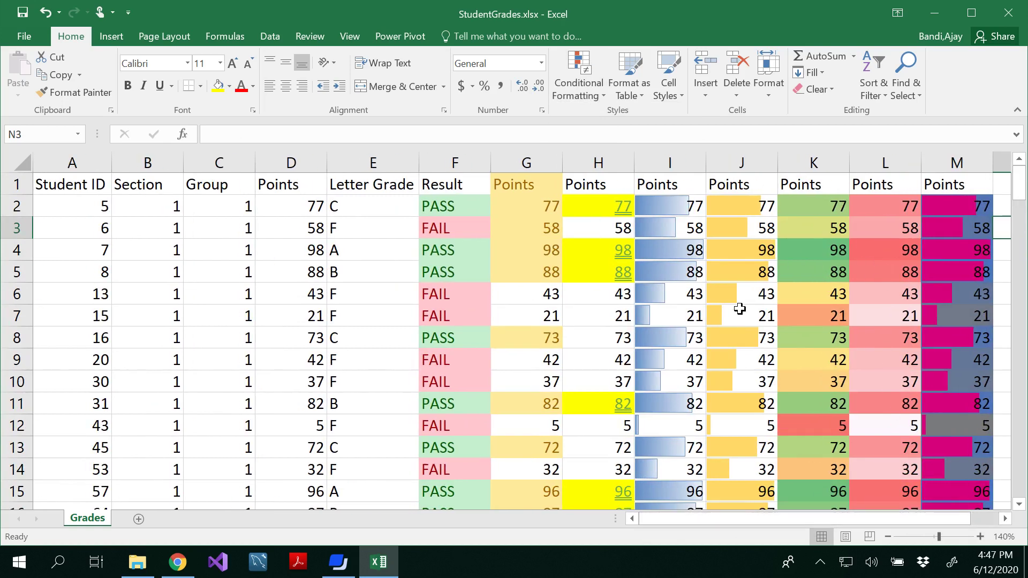
pyautogui.click(596, 99)
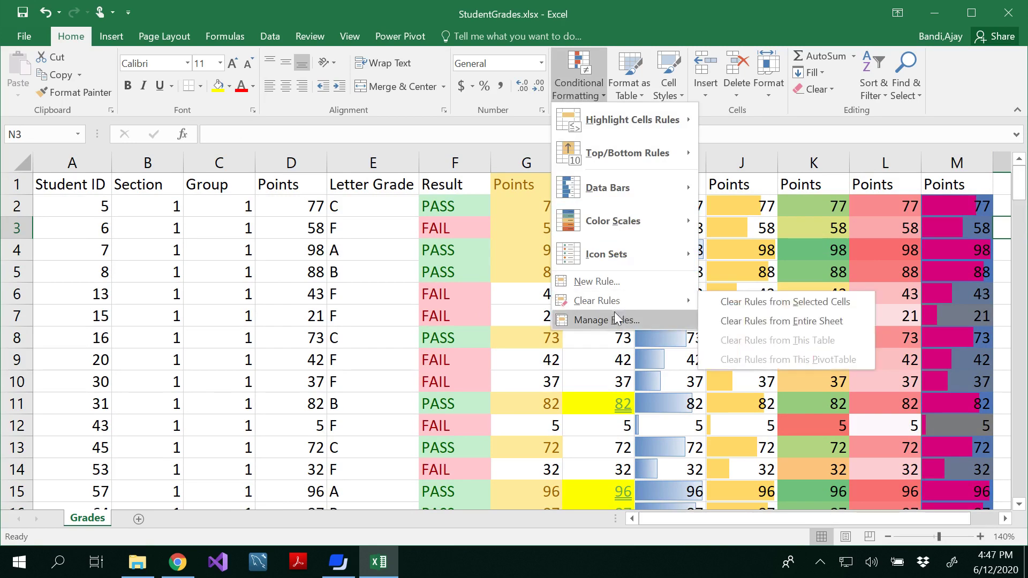
pyautogui.click(610, 320)
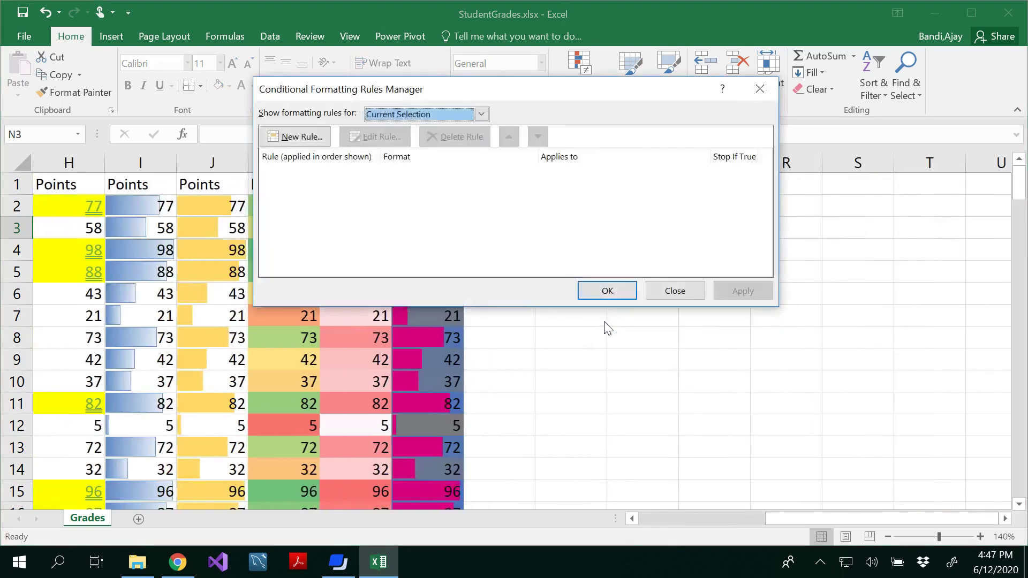
pyautogui.click(760, 89)
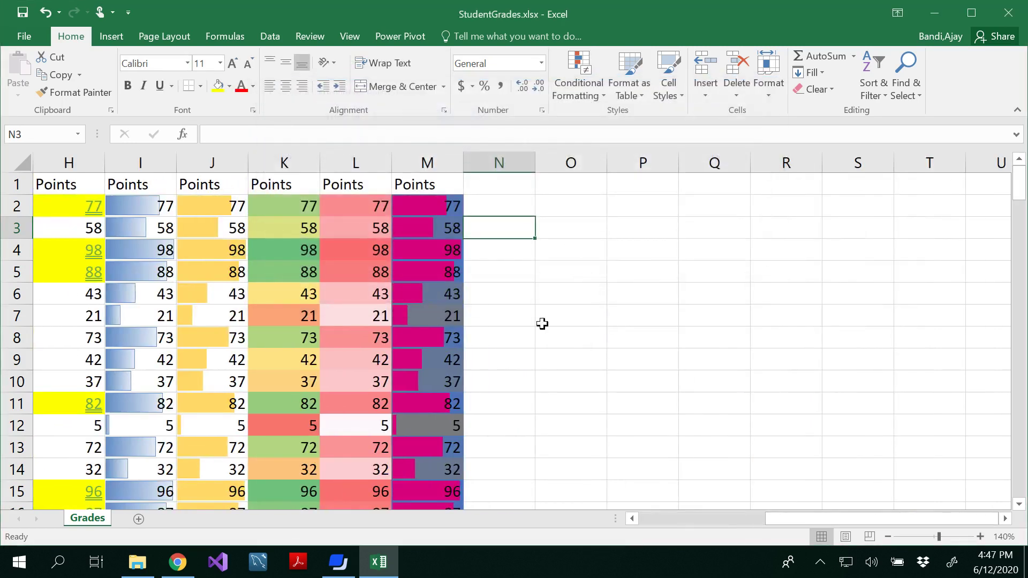
pyautogui.moveTo(845, 518); pyautogui.dragTo(768, 519)
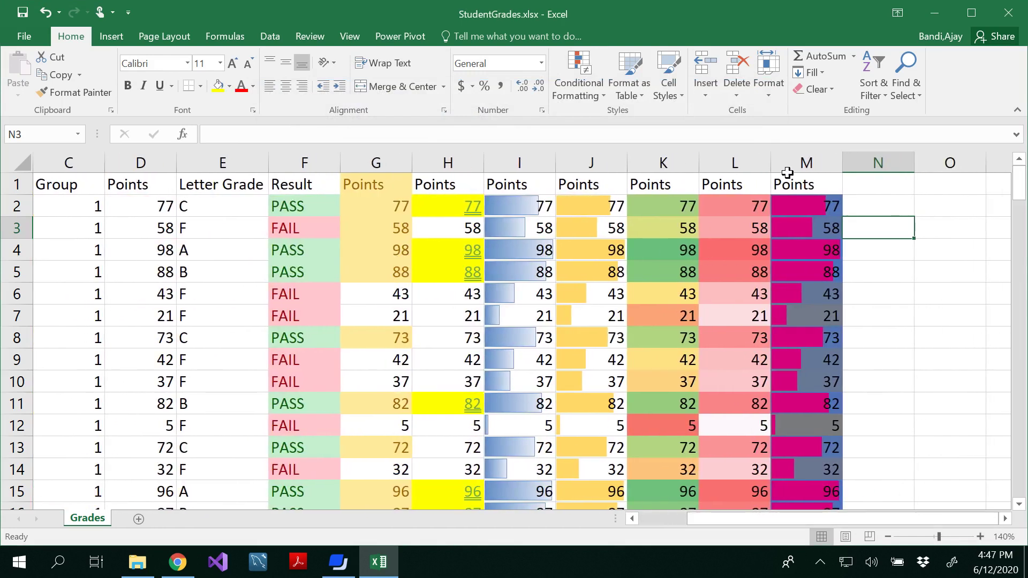
pyautogui.click(580, 86)
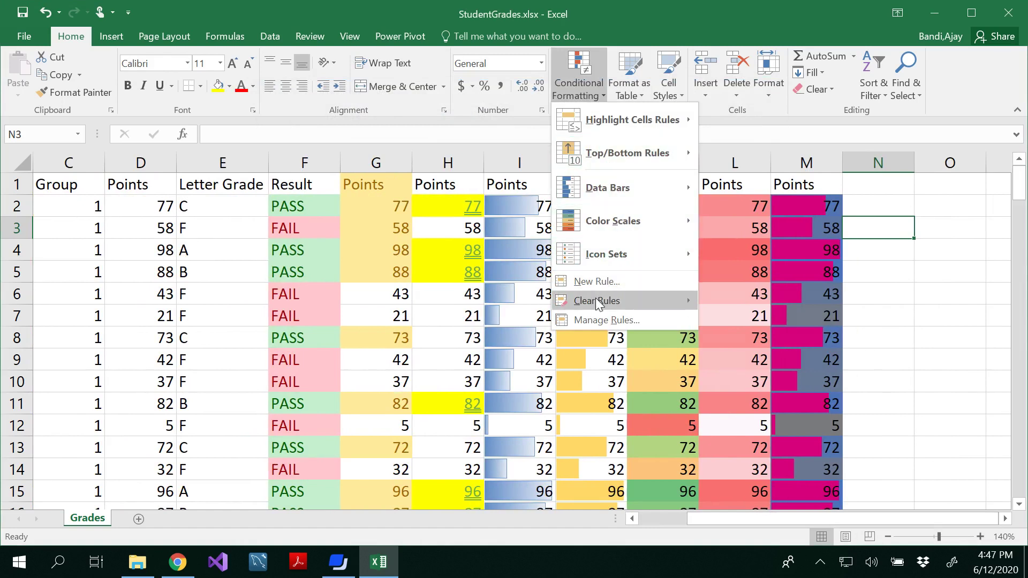
pyautogui.moveTo(598, 303)
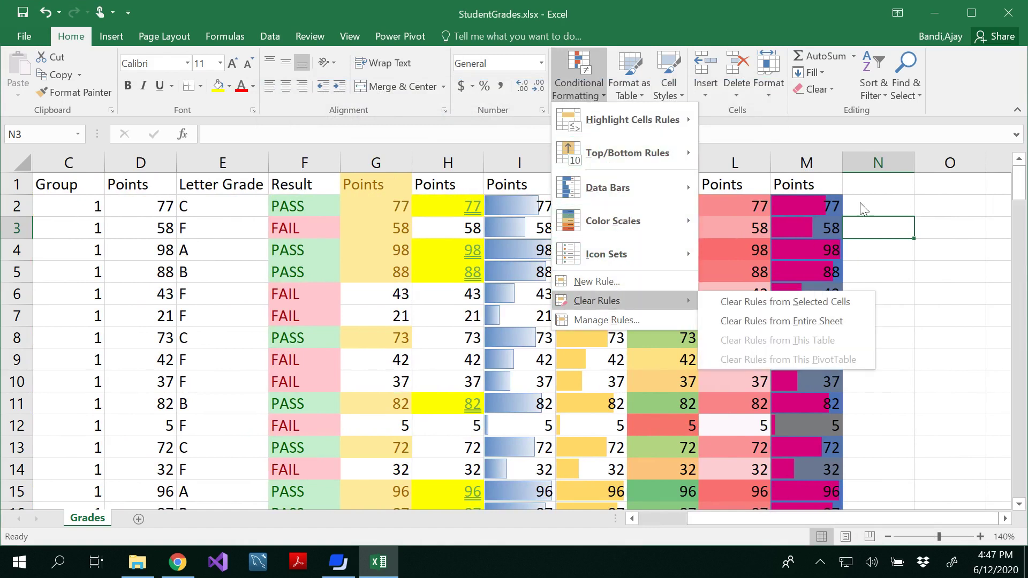
pyautogui.click(809, 162)
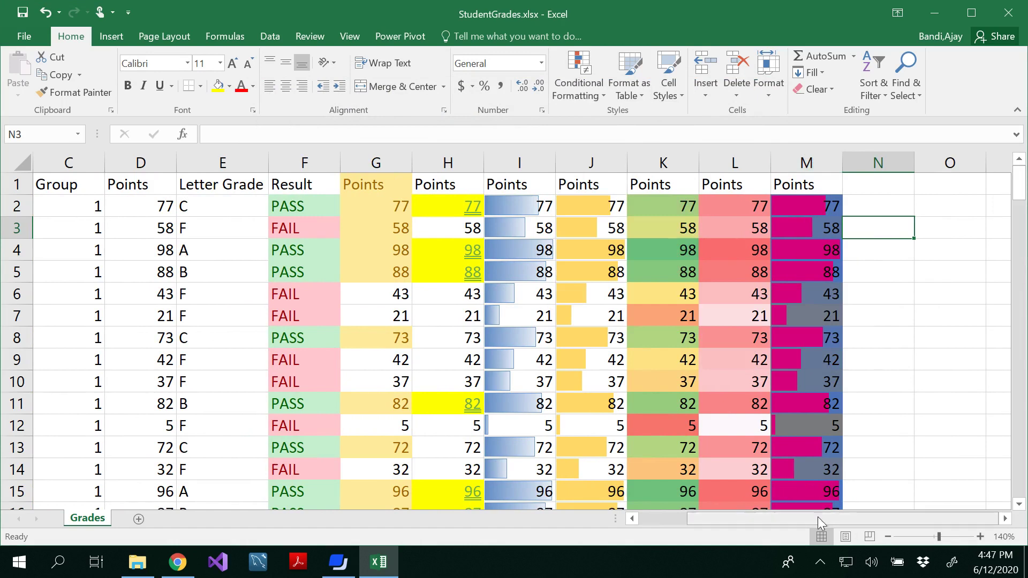
pyautogui.moveTo(818, 516); pyautogui.dragTo(772, 517)
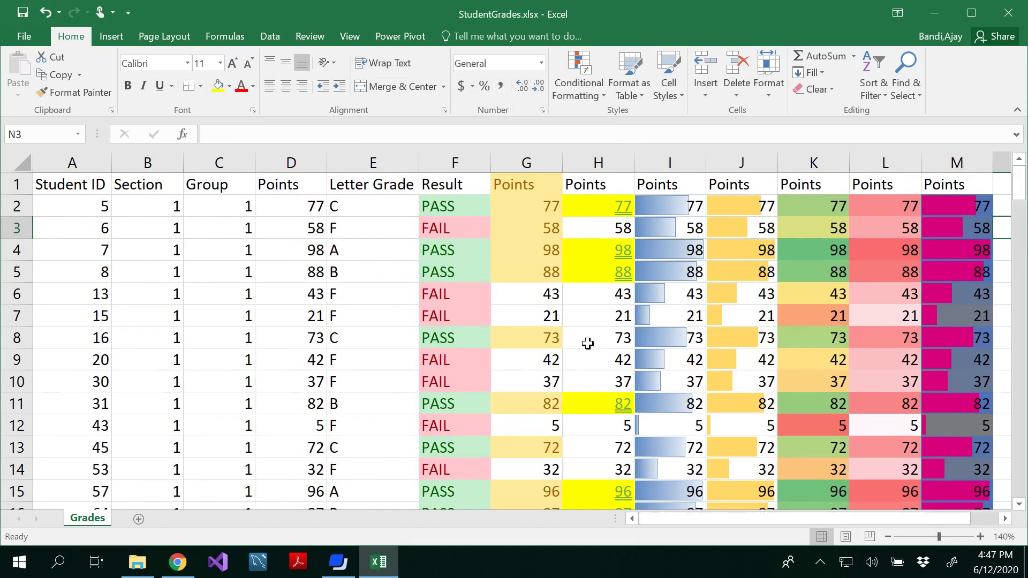
pyautogui.scroll(-2, 588, 344)
pyautogui.scroll(-2, 589, 344)
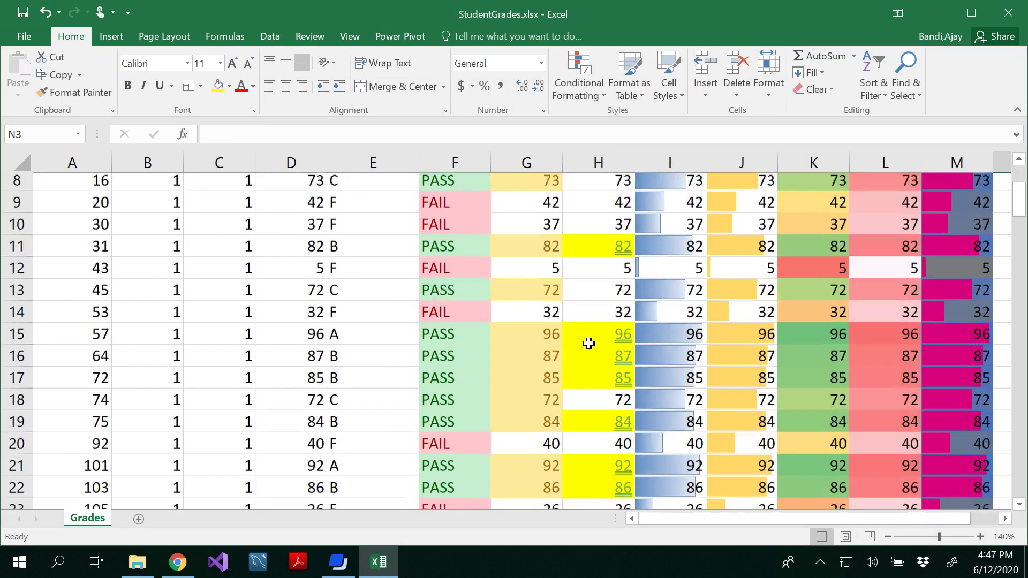
pyautogui.scroll(4, 589, 344)
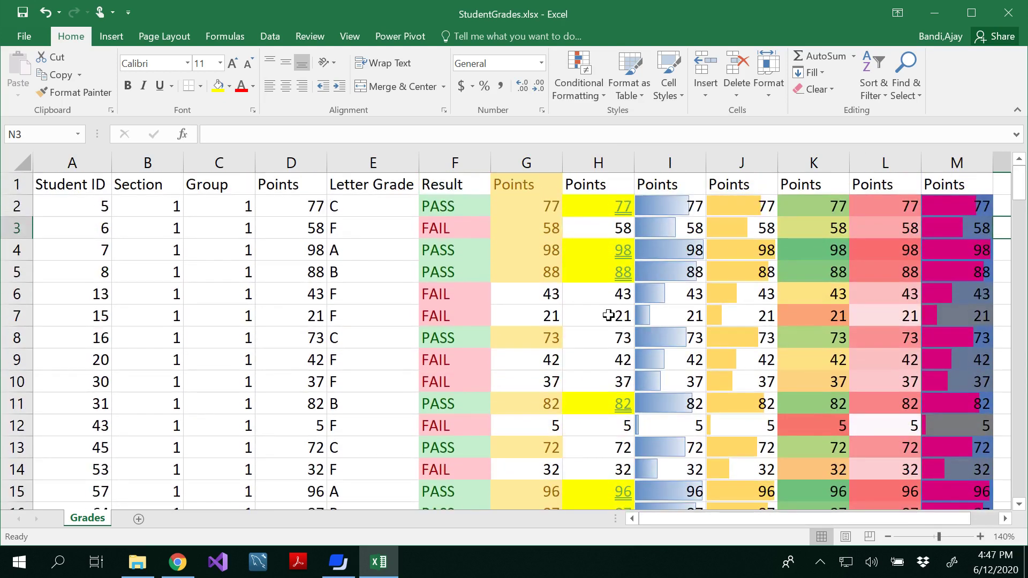
pyautogui.scroll(-10, 612, 359)
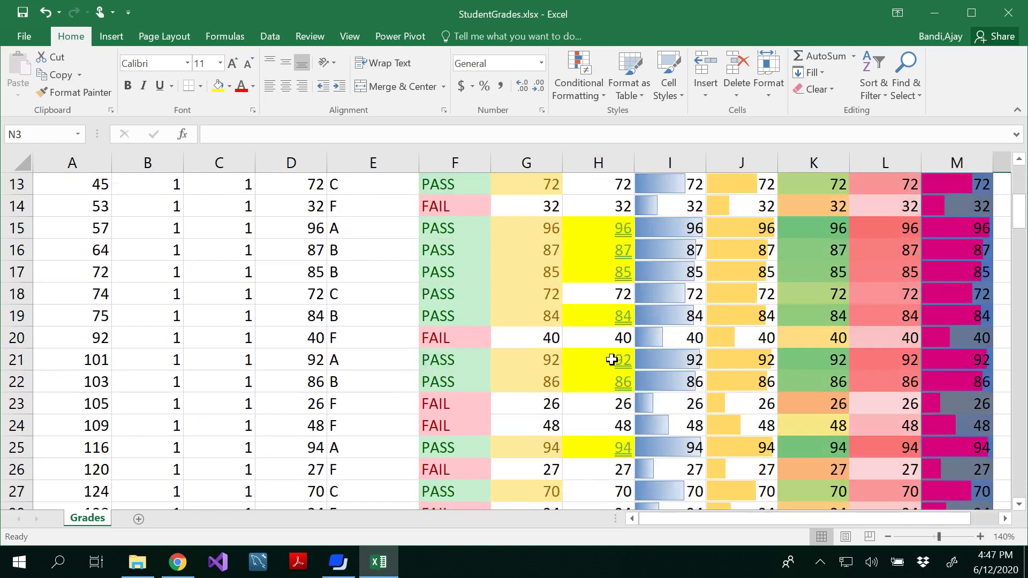
pyautogui.scroll(10, 612, 360)
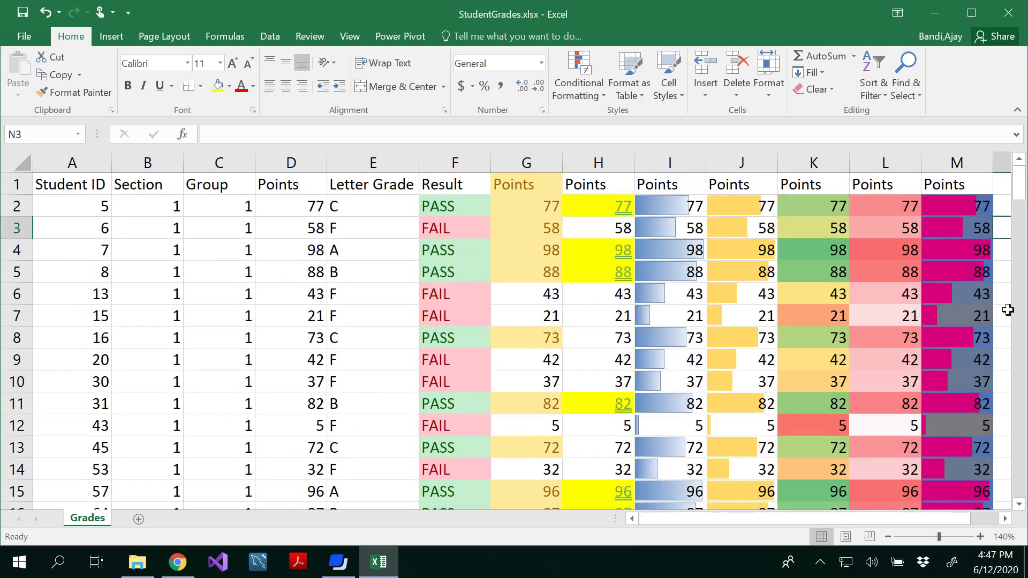